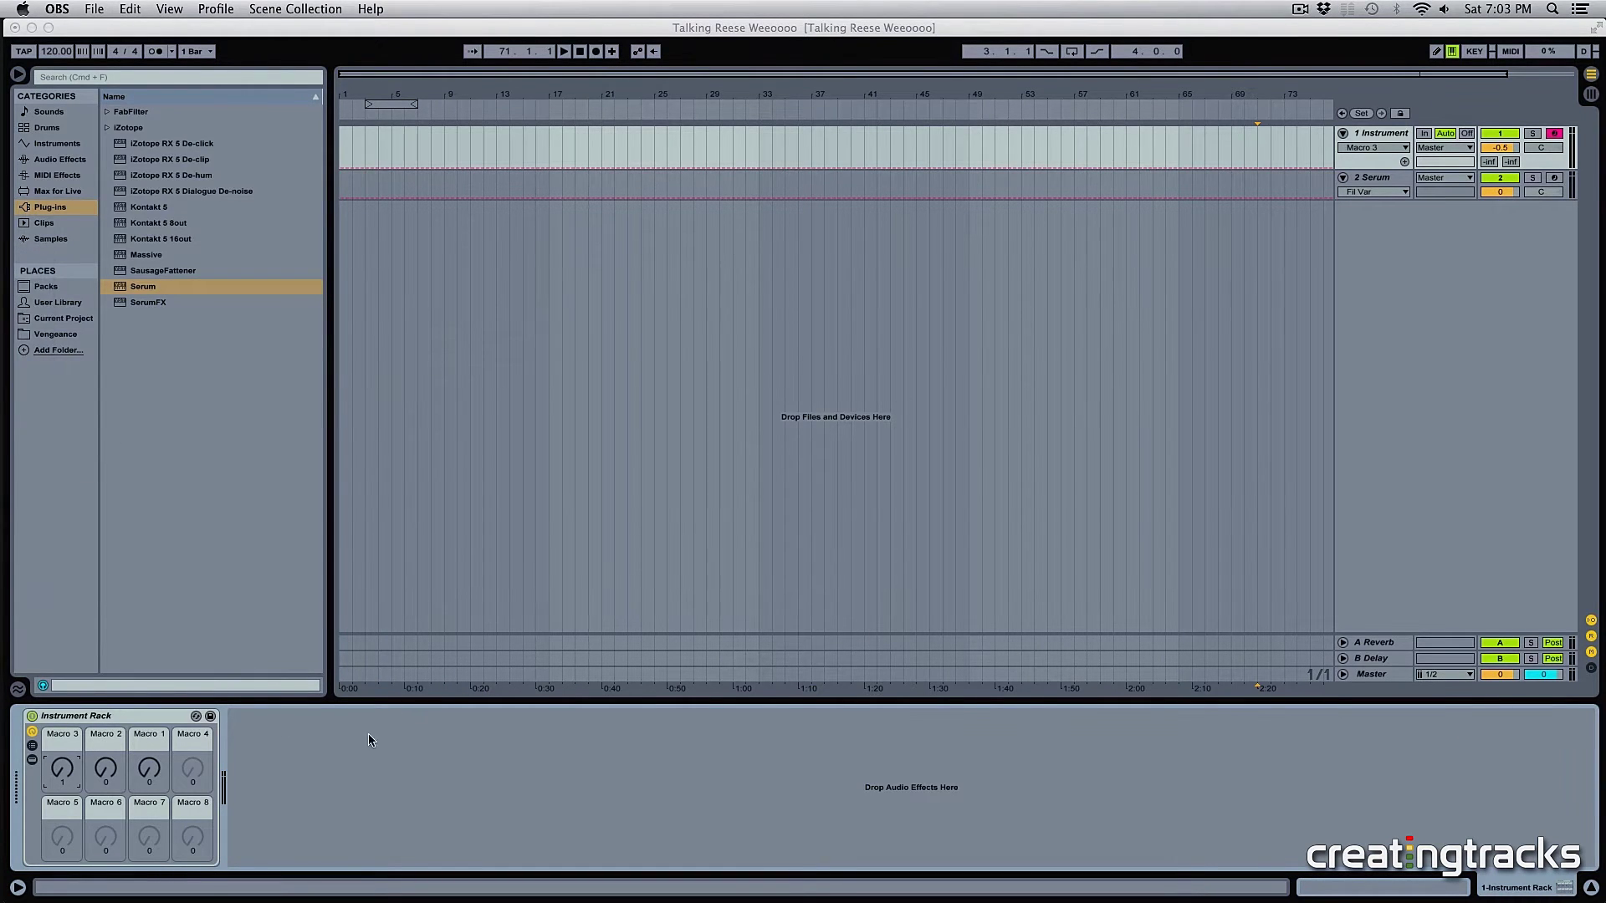
# Step: Audition the finished patch by sweeping Macro 1, Macro 2 and Macro 3 of the Instrument Rack
pyautogui.click(148, 780)
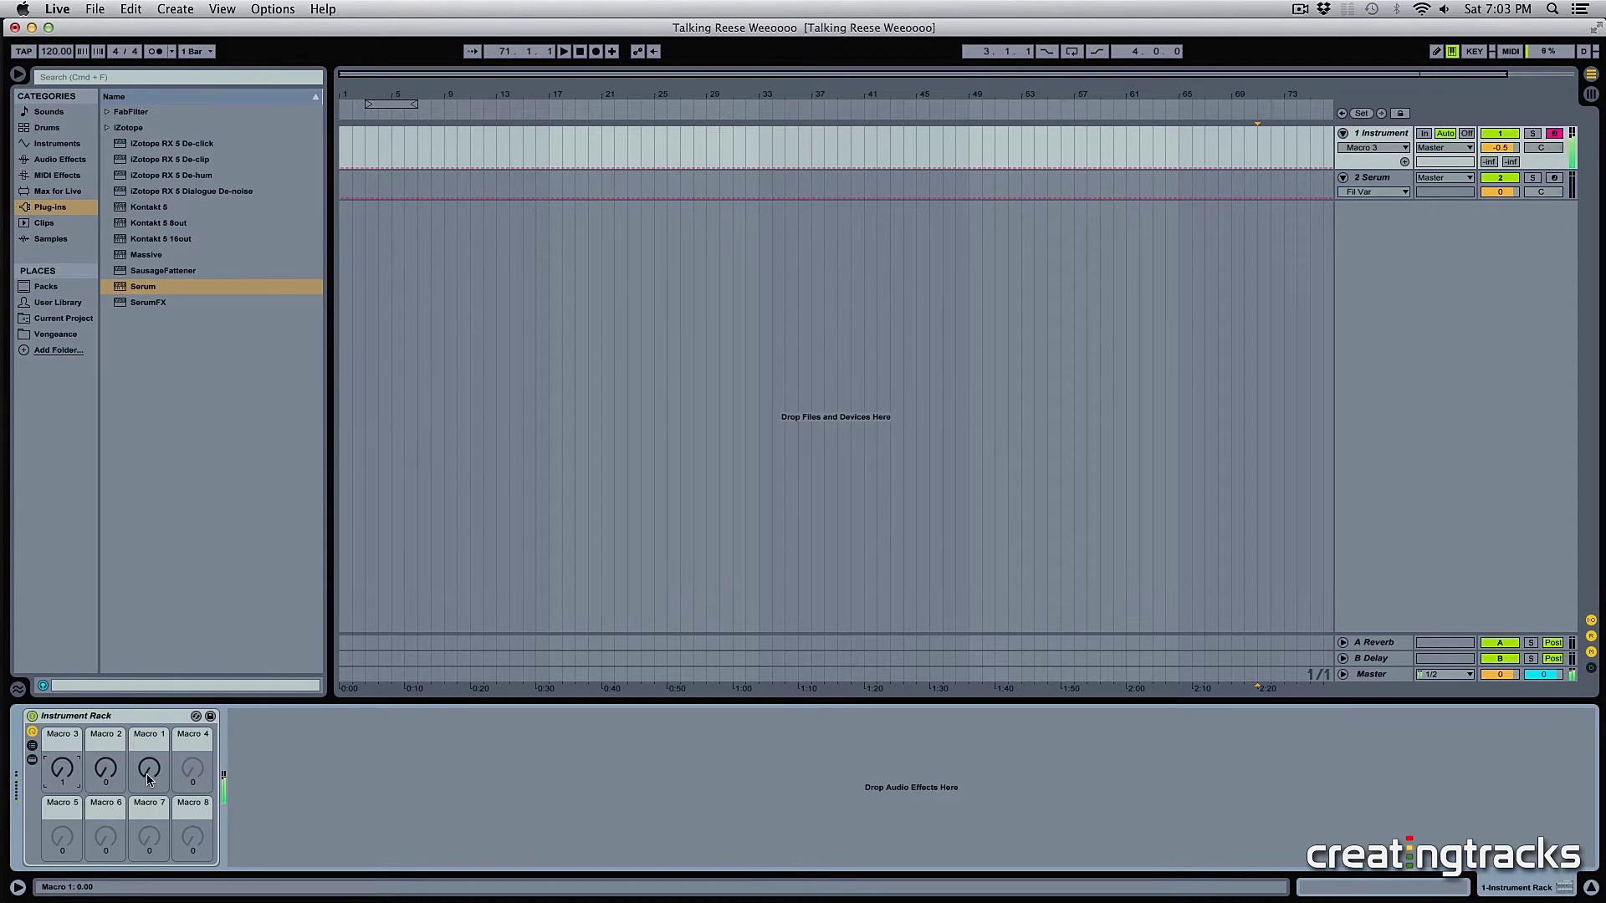
pyautogui.moveTo(148, 779); pyautogui.dragTo(103, 669)
pyautogui.moveTo(105, 736); pyautogui.dragTo(62, 702)
pyautogui.moveTo(148, 768); pyautogui.dragTo(61, 794)
pyautogui.click(61, 768)
pyautogui.click(148, 768)
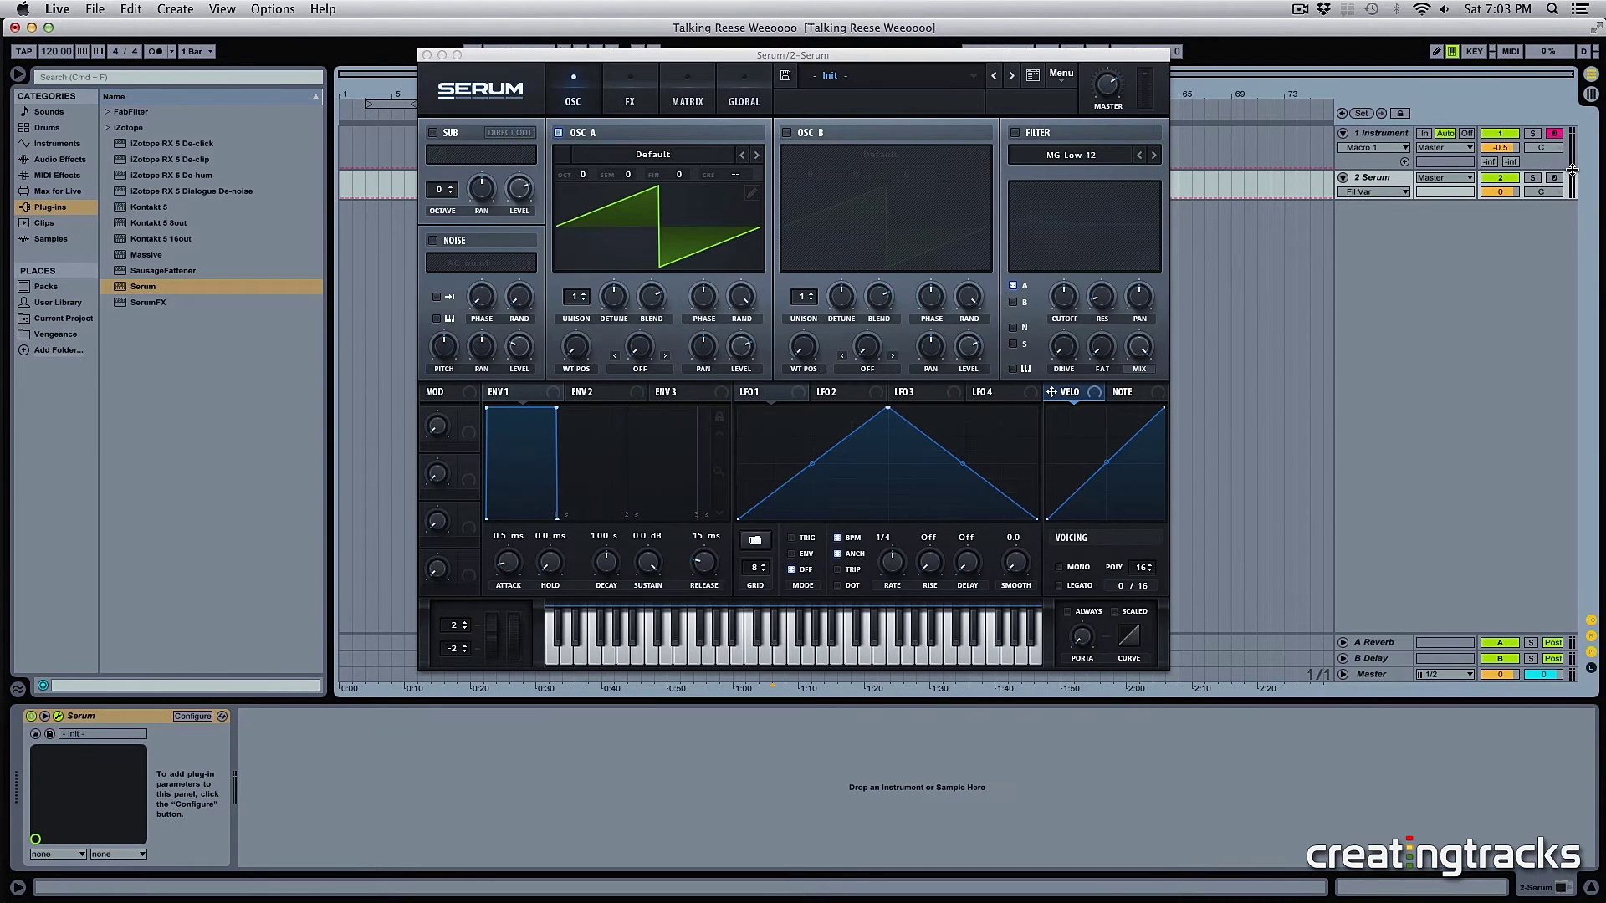
# Step: Initialize the Serum preset, then load the Spectral wavetable Reesey Mess 5 [SL] into oscillator A and adjust its level
pyautogui.click(1061, 73)
pyautogui.click(1095, 151)
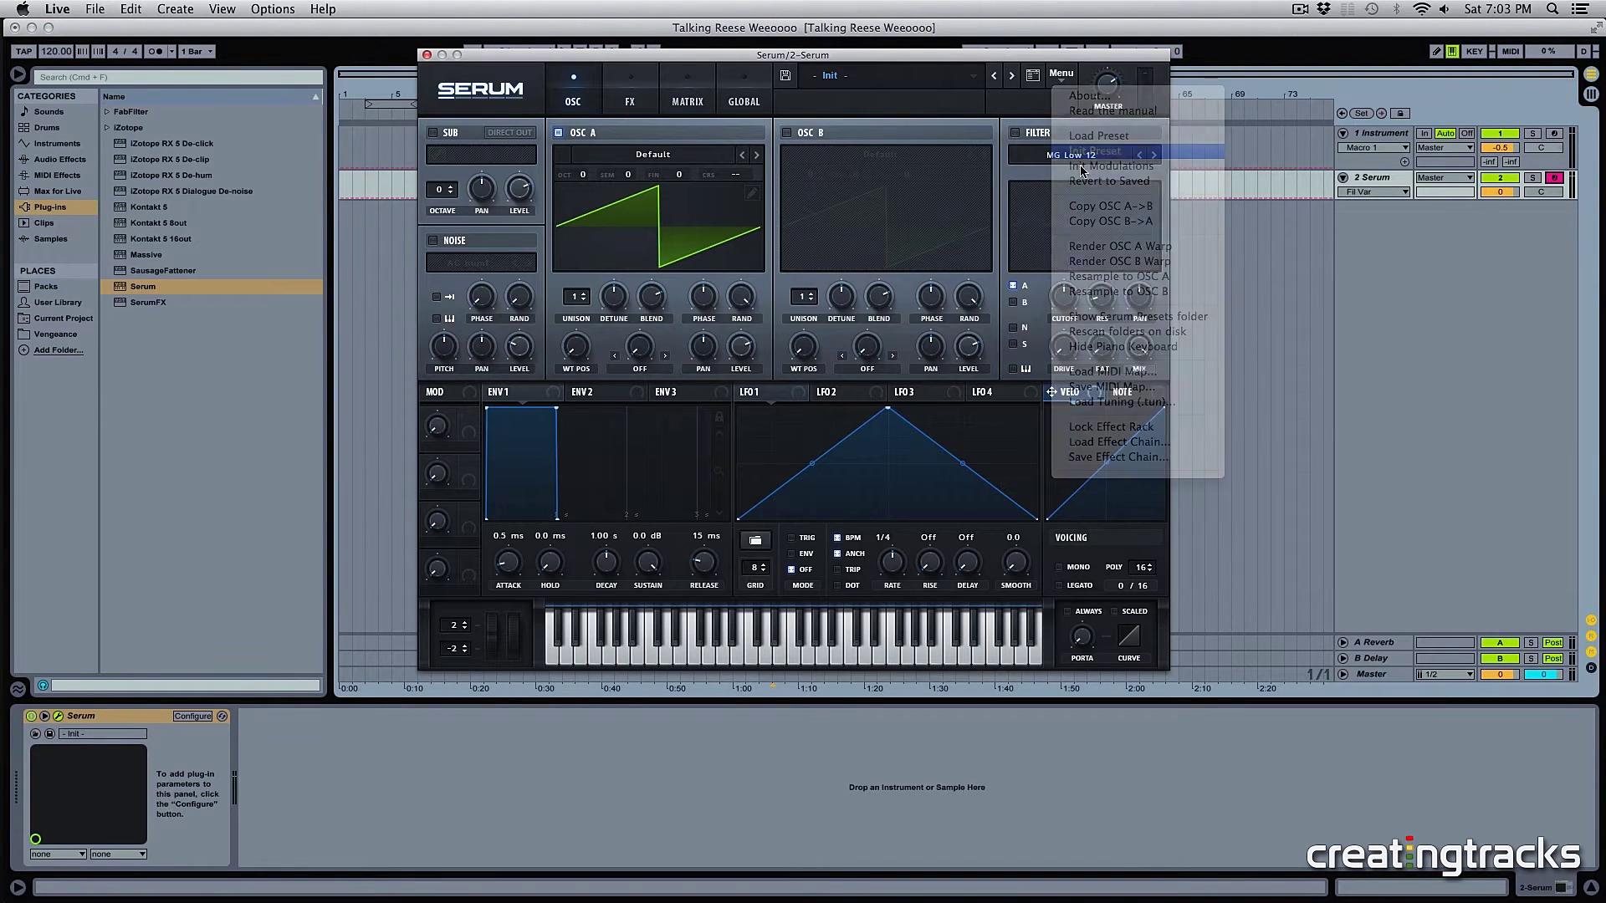
pyautogui.click(590, 156)
pyautogui.moveTo(644, 203)
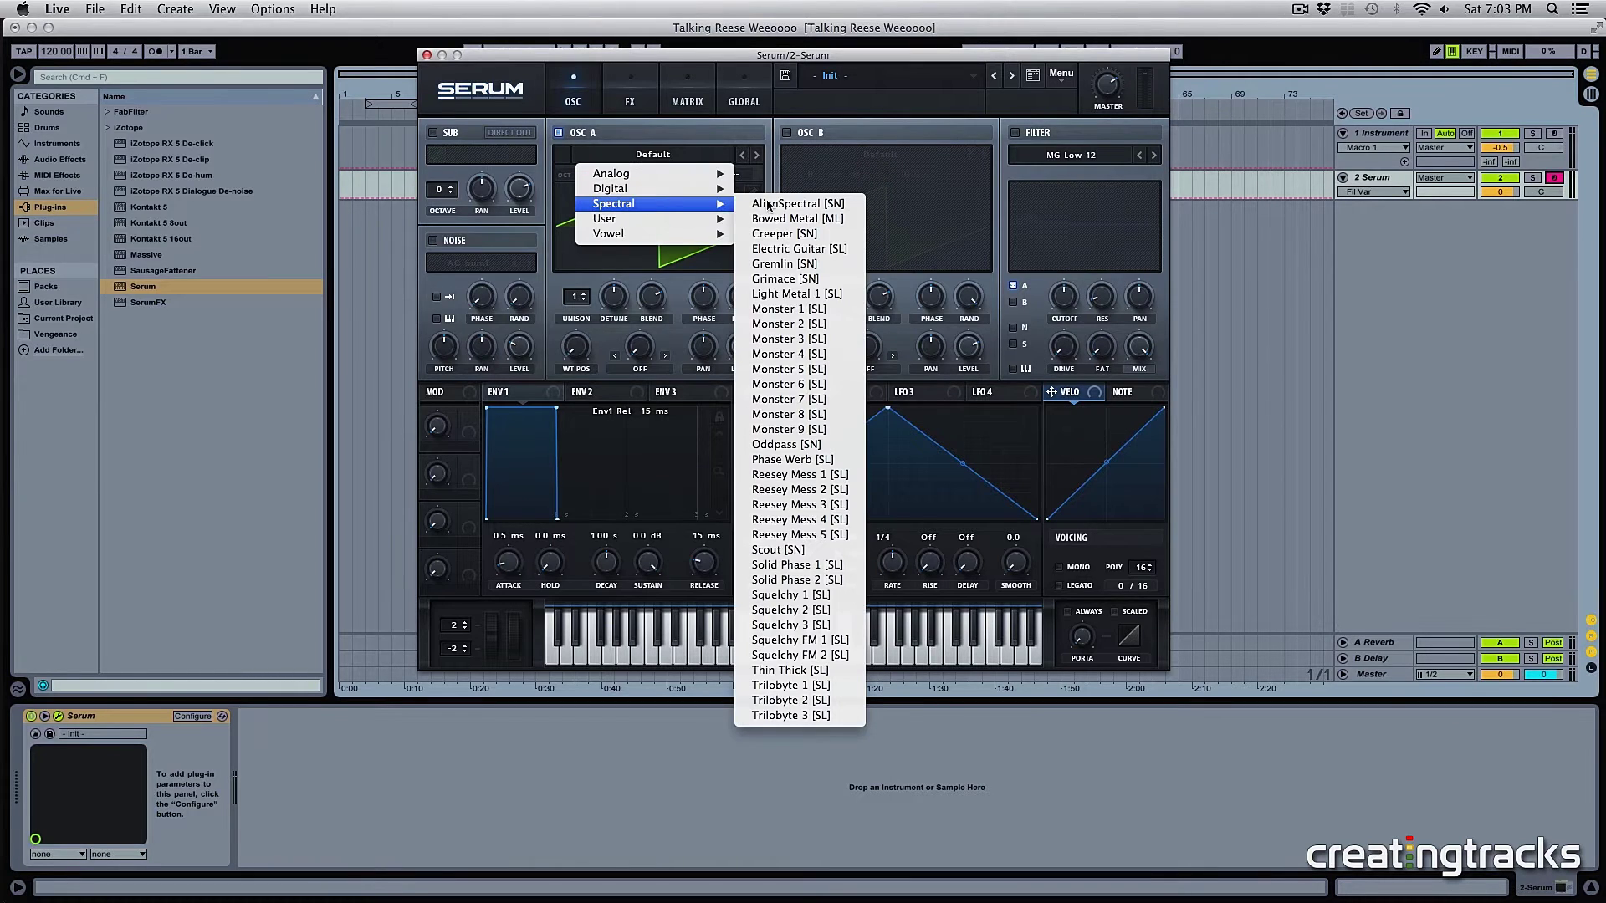
pyautogui.click(826, 535)
pyautogui.click(746, 350)
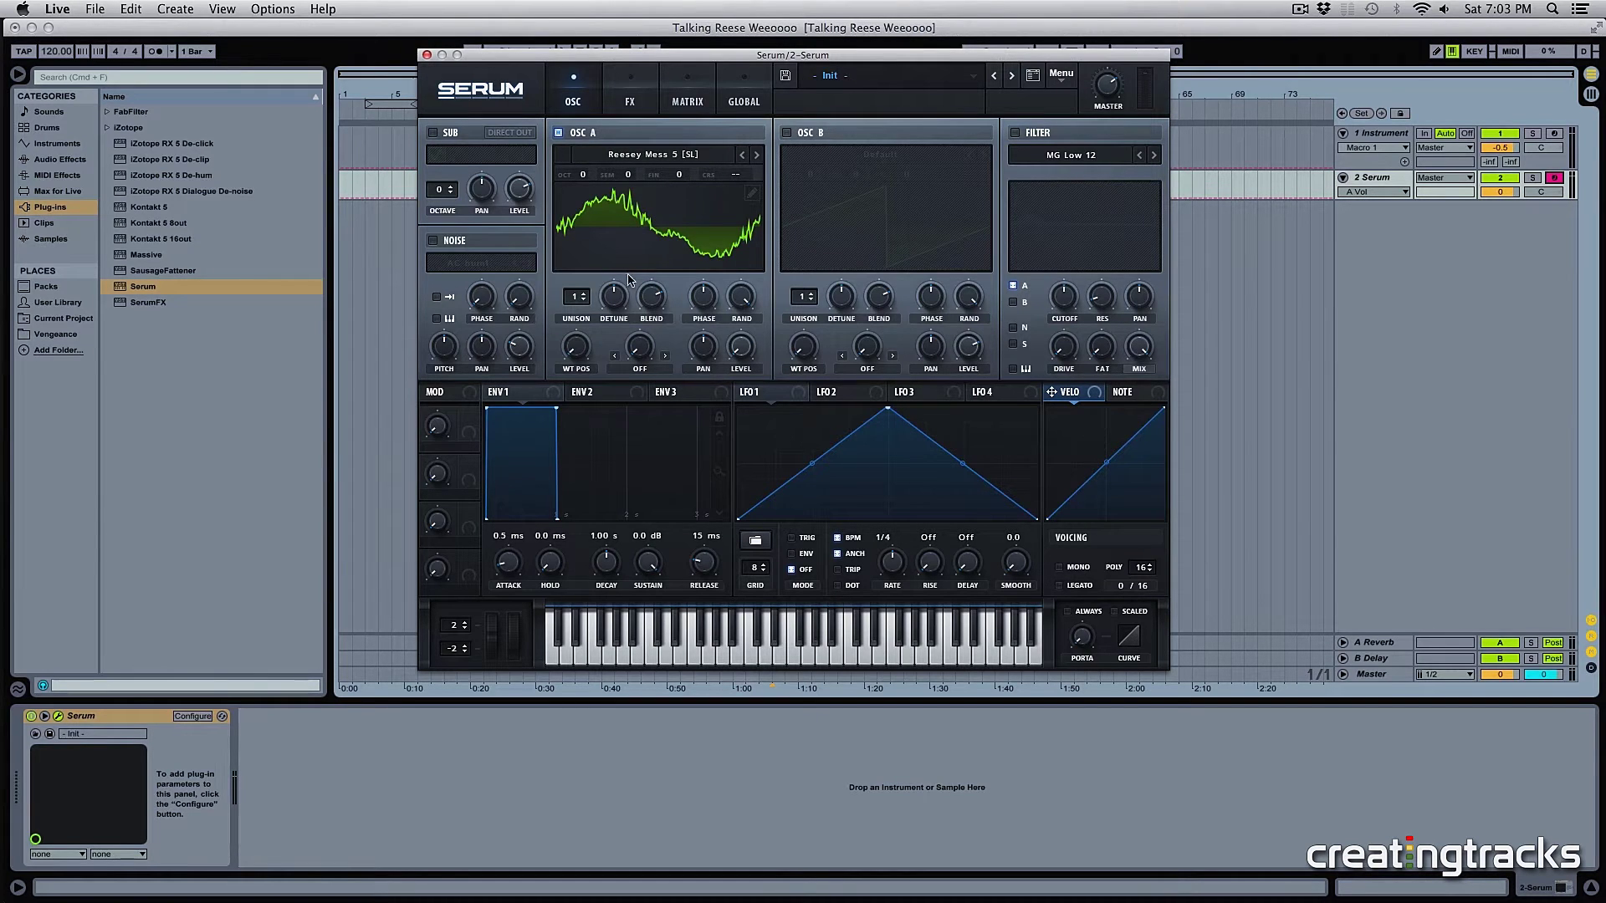
# Step: Turn on oscillator B and load the Analog_BD_Sin wavetable into it
pyautogui.click(786, 133)
pyautogui.click(885, 154)
pyautogui.moveTo(921, 172)
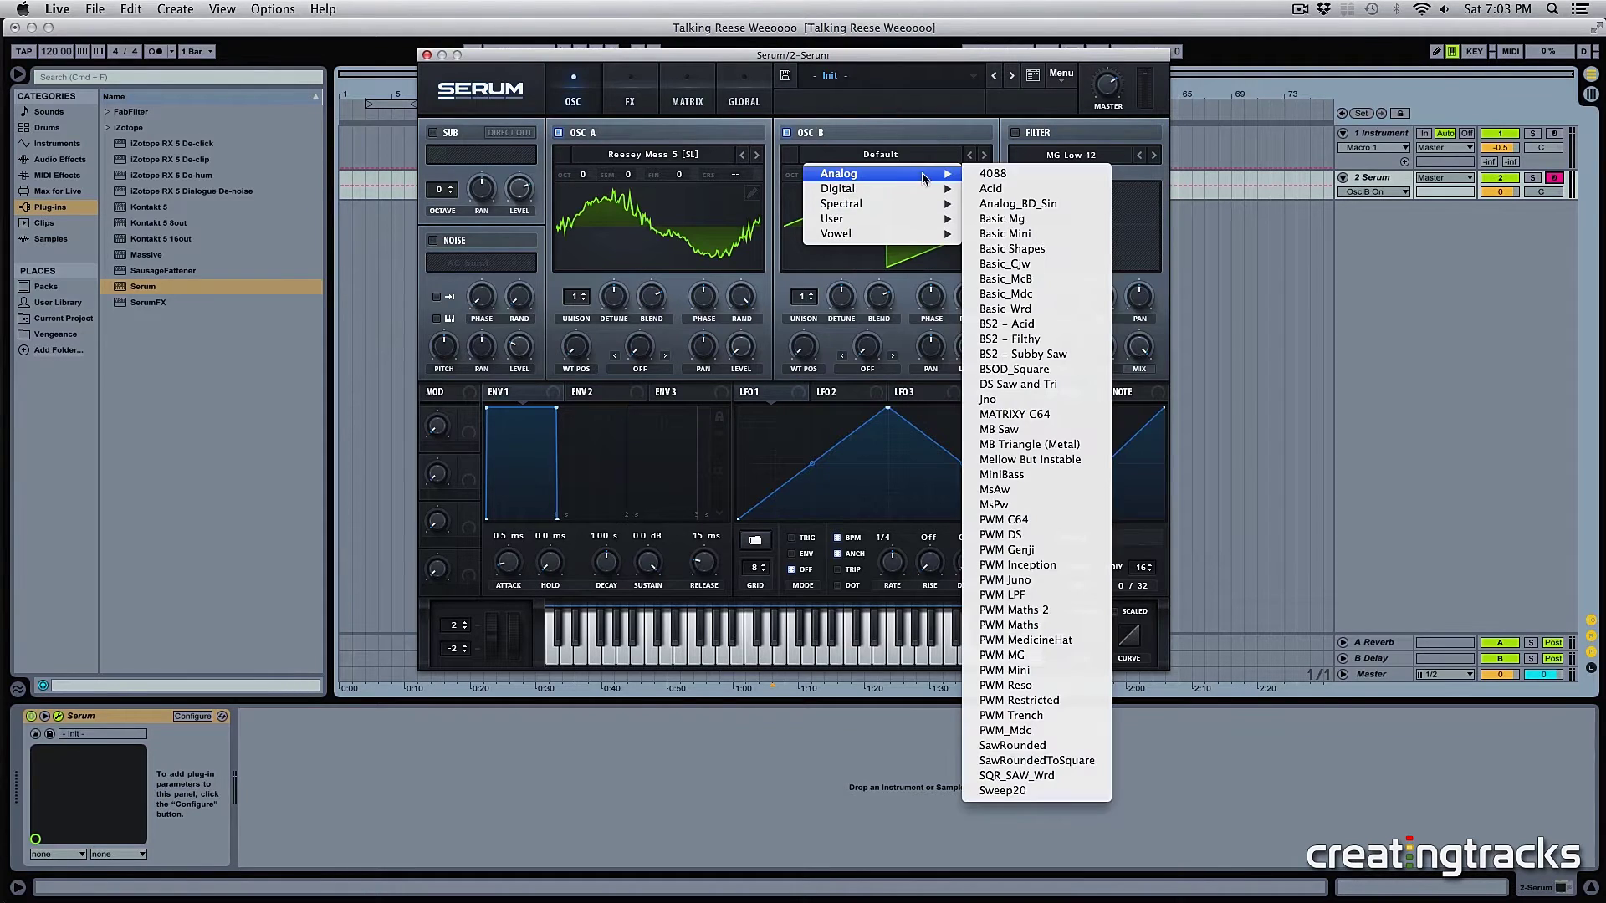
pyautogui.click(1033, 205)
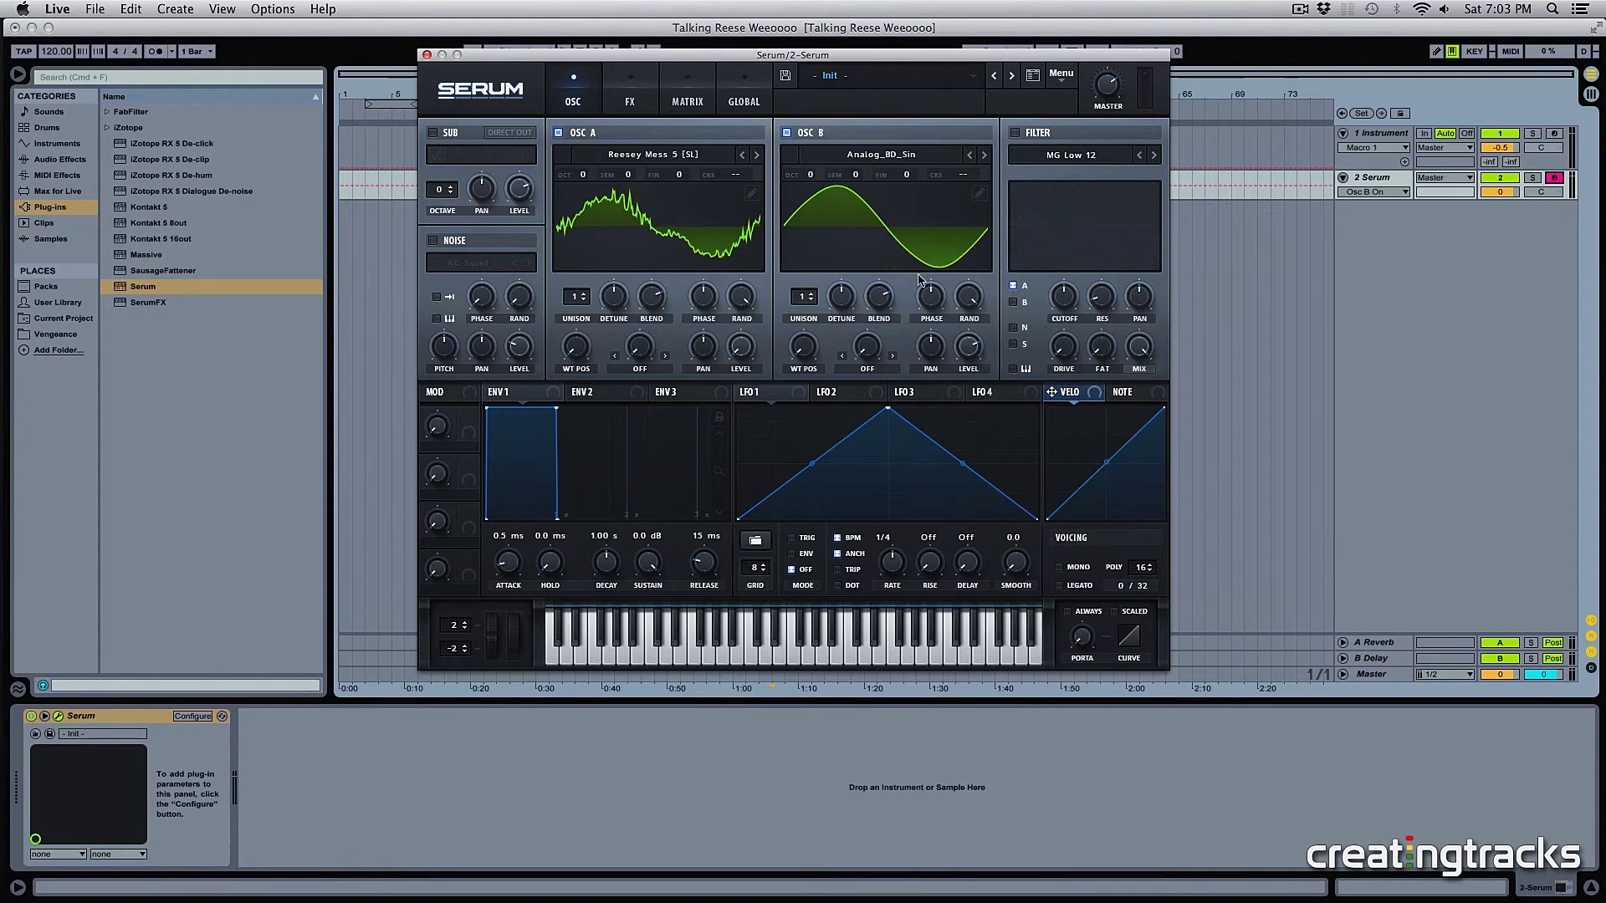
# Step: Set oscillator B's warp mode to FM (from A) and sweep the FM amount
pyautogui.click(861, 372)
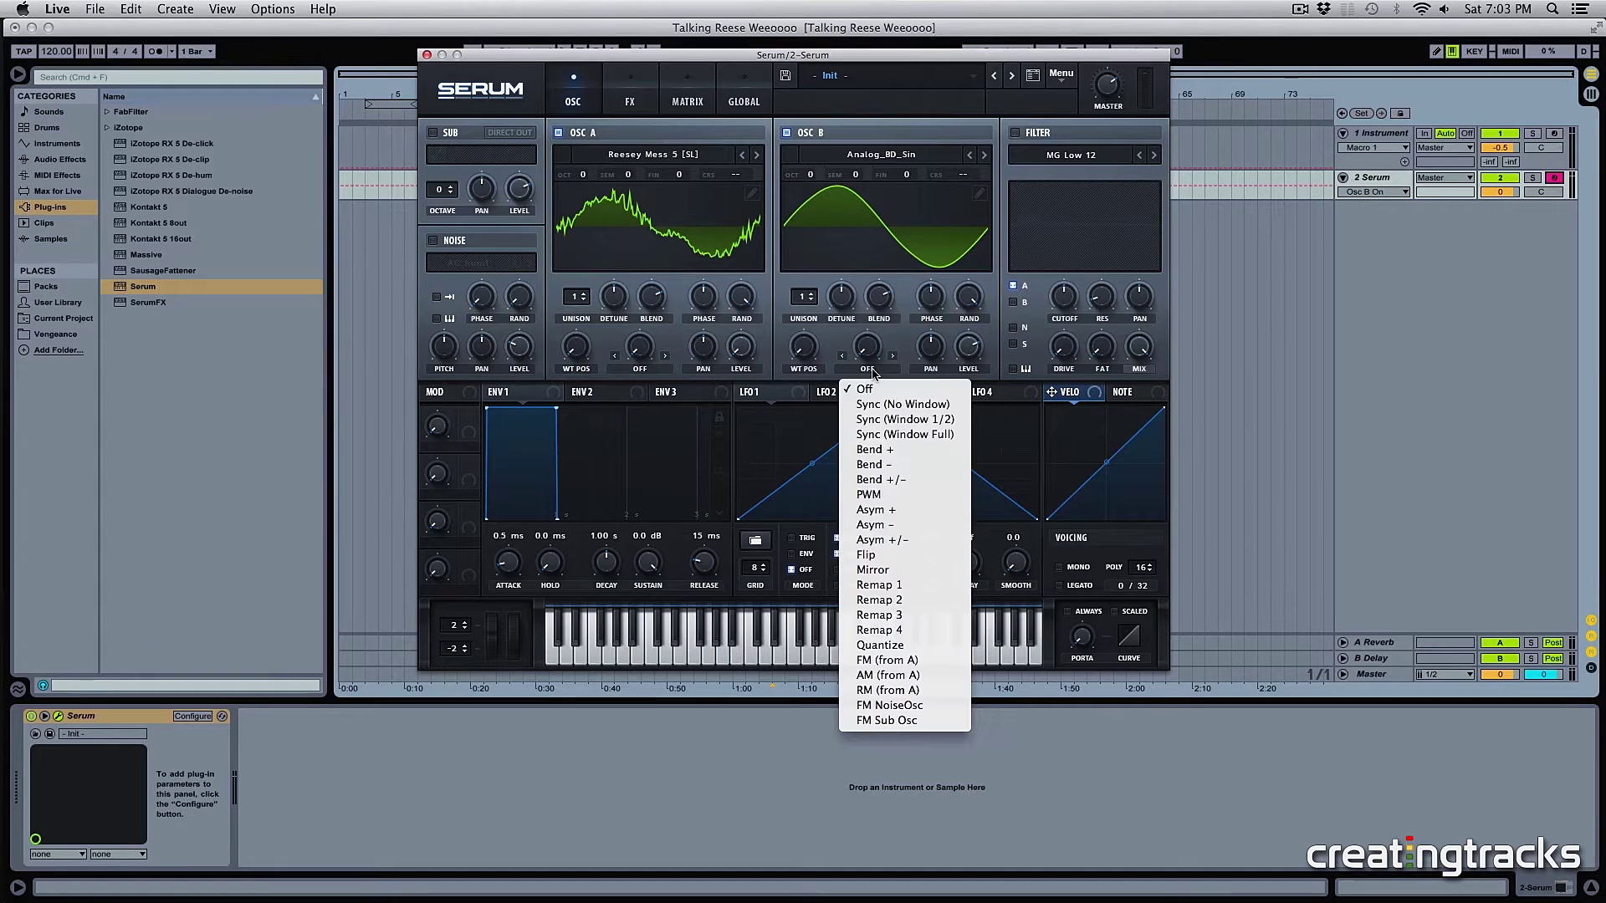
pyautogui.click(908, 664)
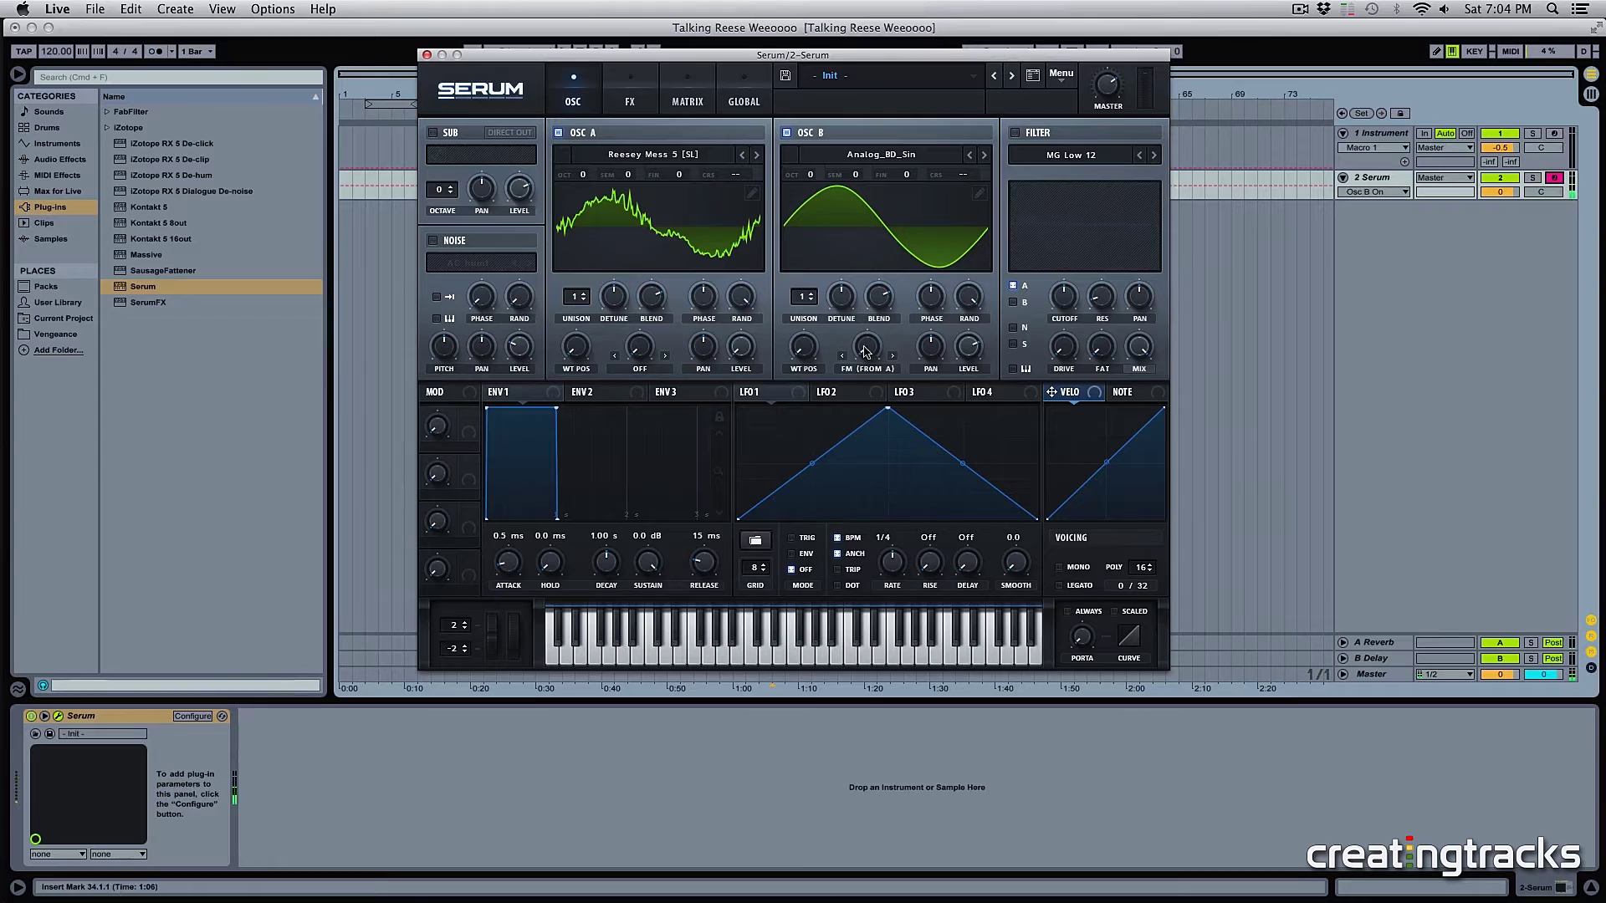
pyautogui.moveTo(866, 349); pyautogui.dragTo(870, 255)
# Step: Turn on the filter with the Bandreject type and route oscillator B through it
pyautogui.click(1016, 132)
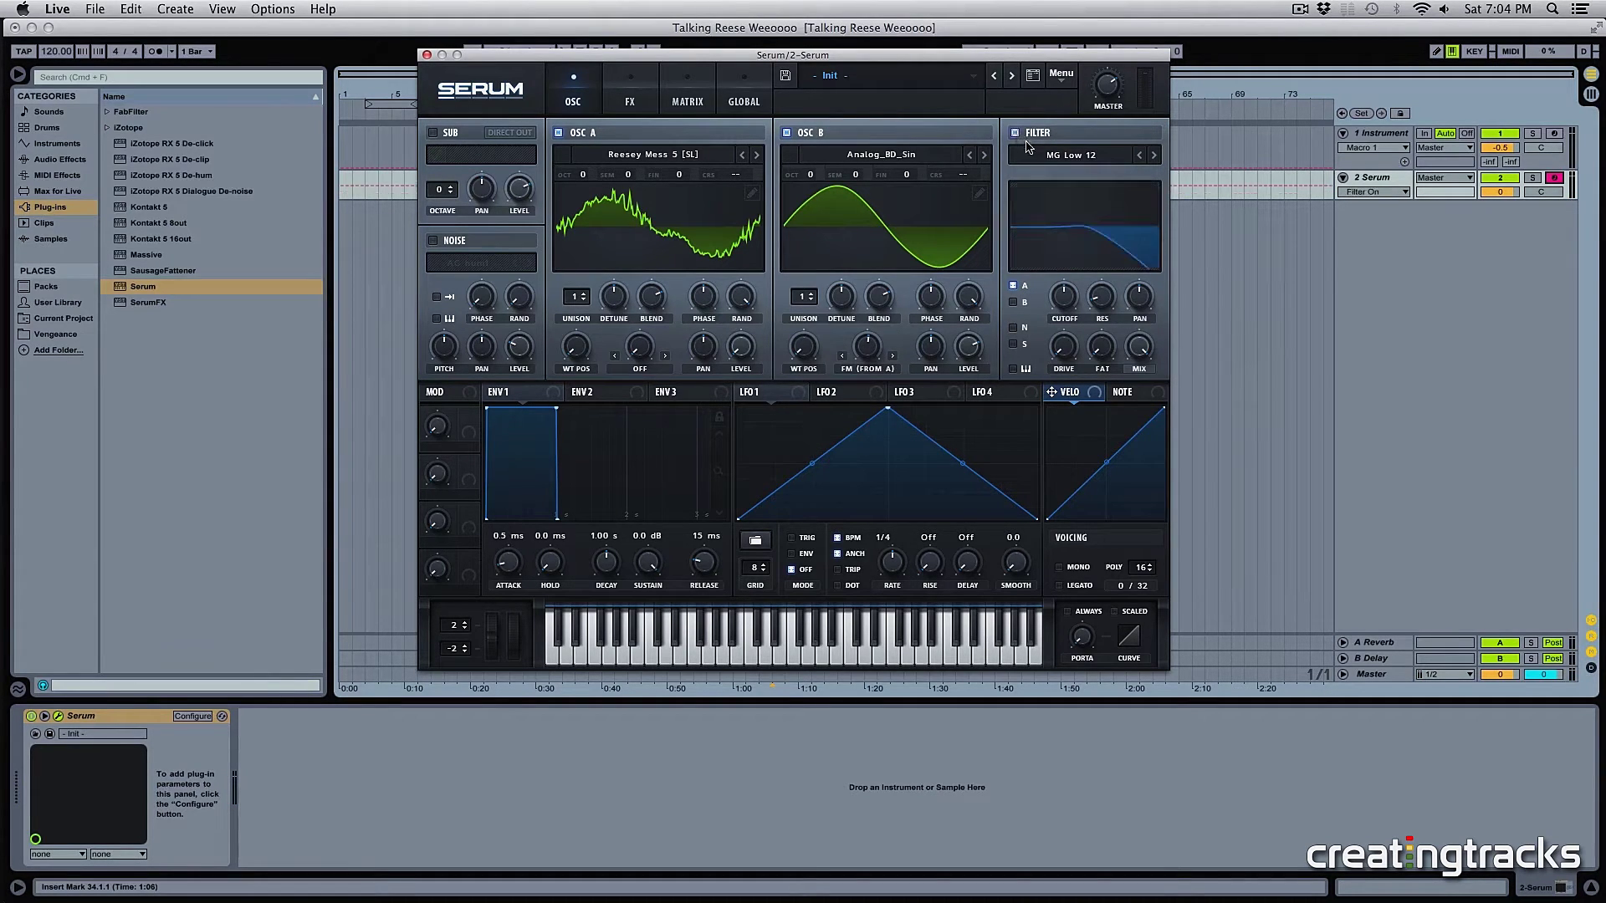
pyautogui.click(1032, 155)
pyautogui.moveTo(1086, 219)
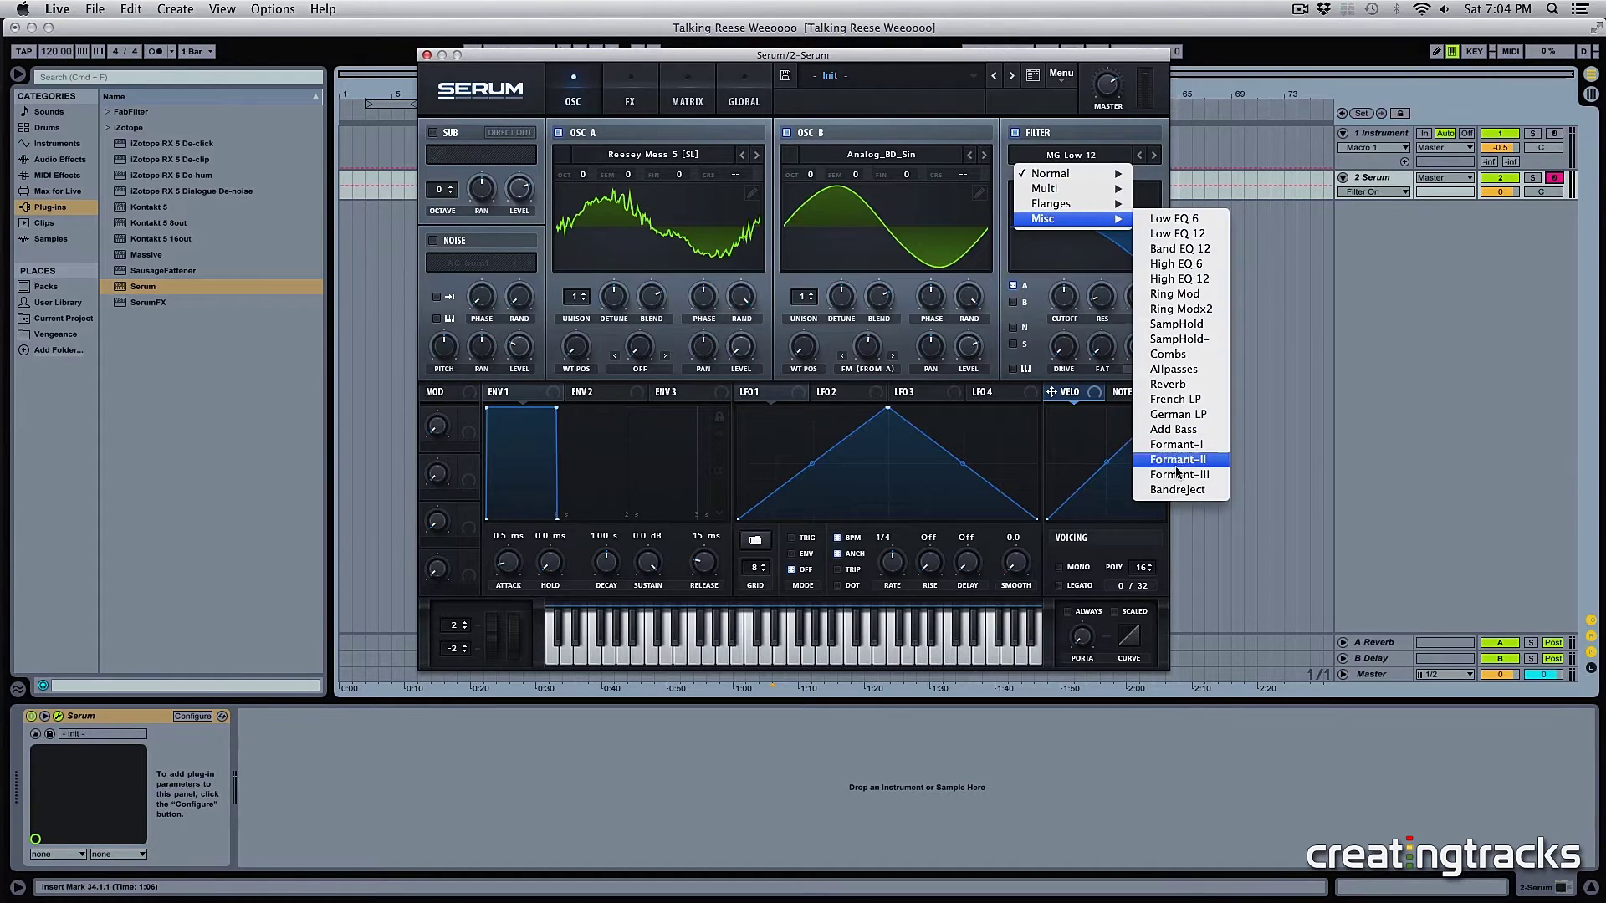
pyautogui.click(1177, 491)
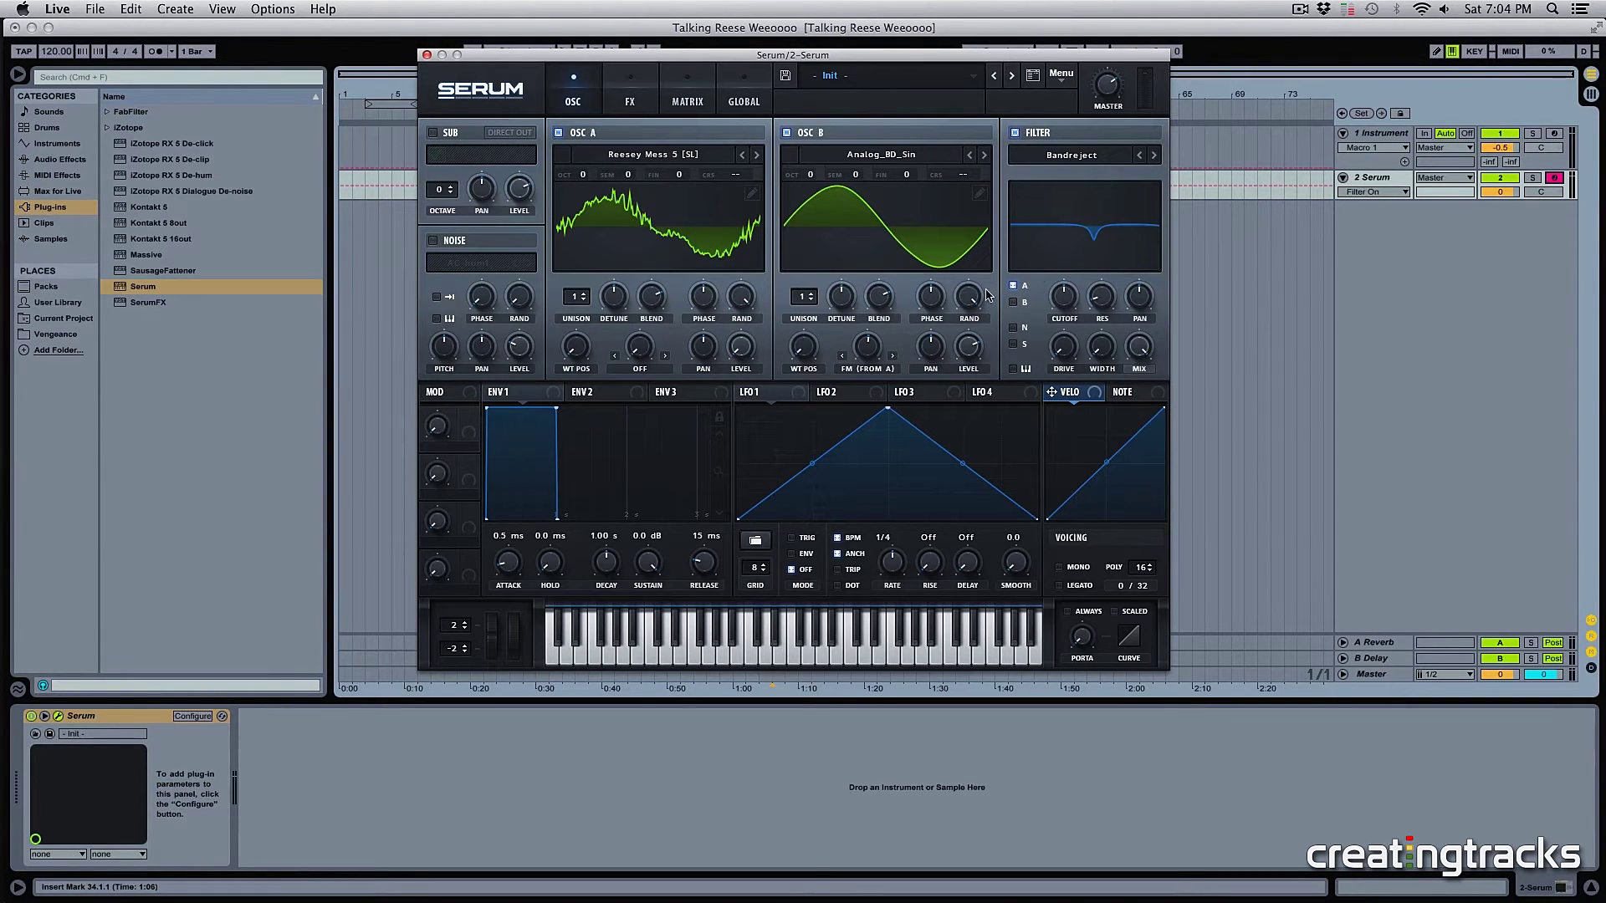
pyautogui.click(1013, 302)
# Step: Raise the filter's resonance and width and lower its cutoff
pyautogui.moveTo(1102, 296); pyautogui.dragTo(1111, 203)
pyautogui.moveTo(1061, 297); pyautogui.dragTo(1097, 406)
pyautogui.moveTo(1104, 353); pyautogui.dragTo(1102, 305)
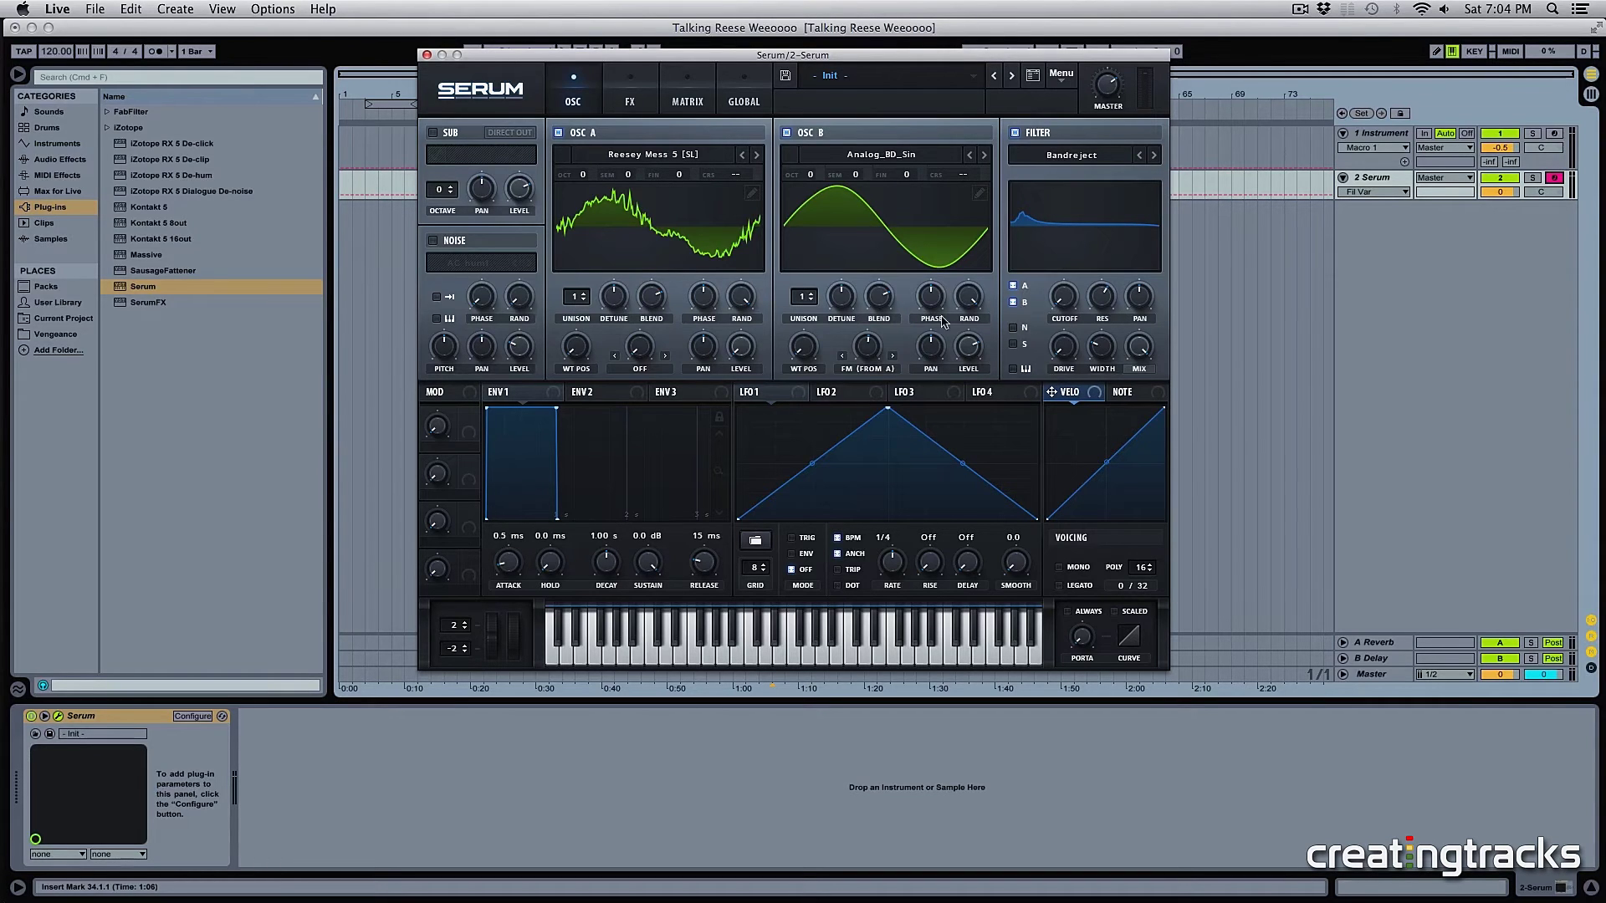
# Step: Assign LFO 1 to oscillator B's level with an amount of 100, and to the filter cutoff
pyautogui.click(967, 353)
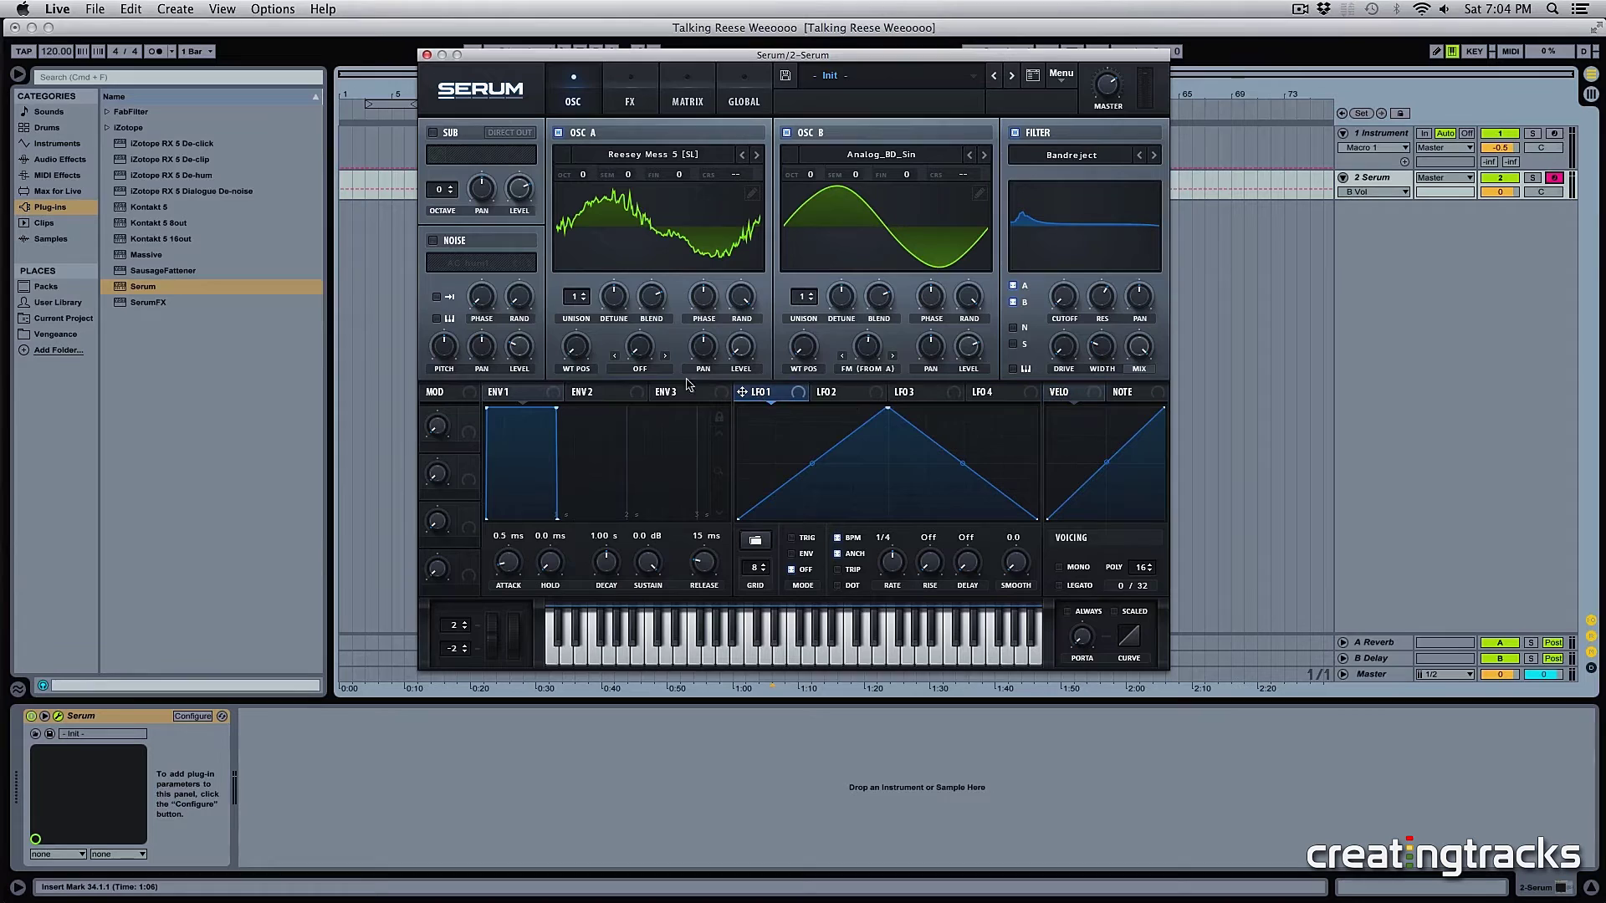
pyautogui.moveTo(742, 393); pyautogui.dragTo(968, 346)
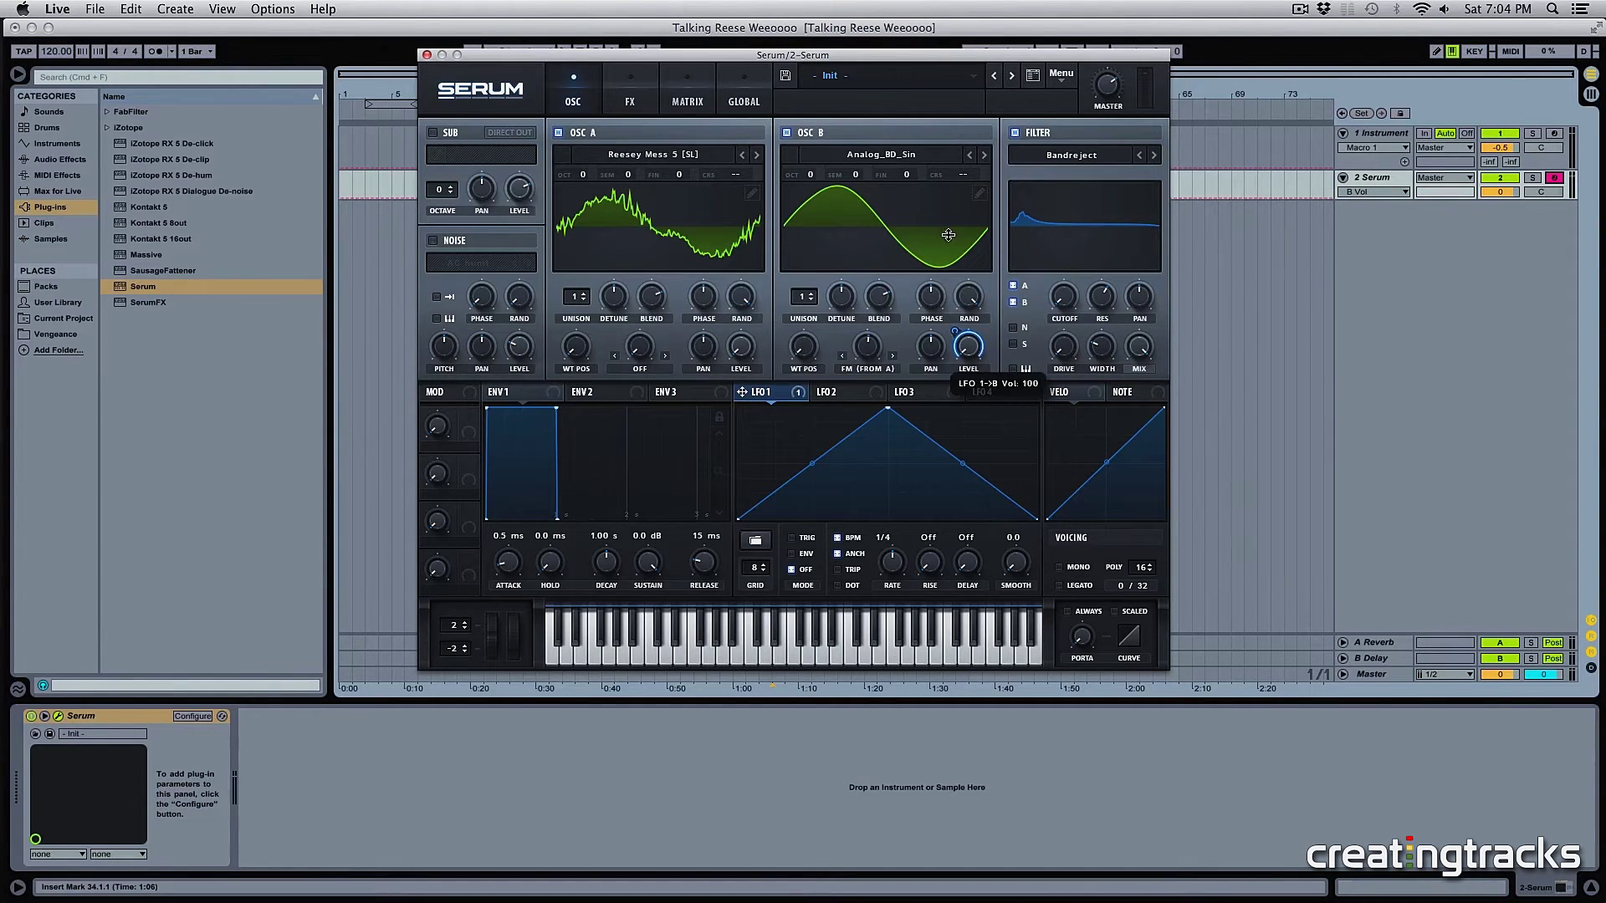
pyautogui.moveTo(747, 395); pyautogui.dragTo(1062, 340)
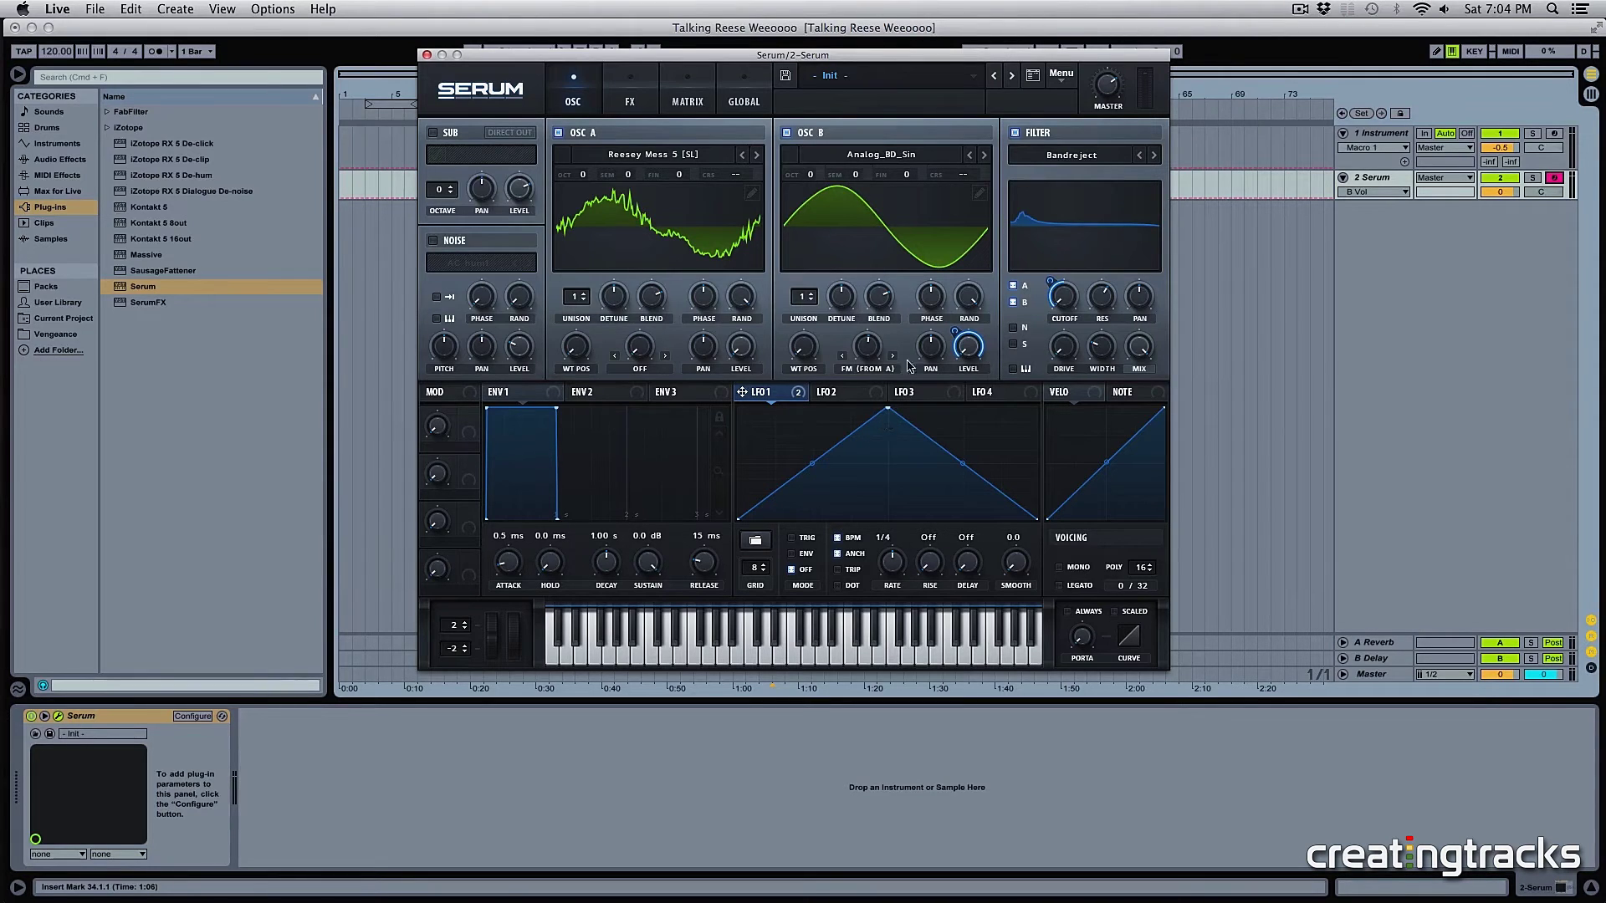
pyautogui.moveTo(961, 326); pyautogui.dragTo(964, 330)
# Step: Set LFO 1 to Trig mode and reshape it with an early peak, a rounded rise and a slightly sagging fall
pyautogui.click(792, 539)
pyautogui.moveTo(889, 410); pyautogui.dragTo(793, 396)
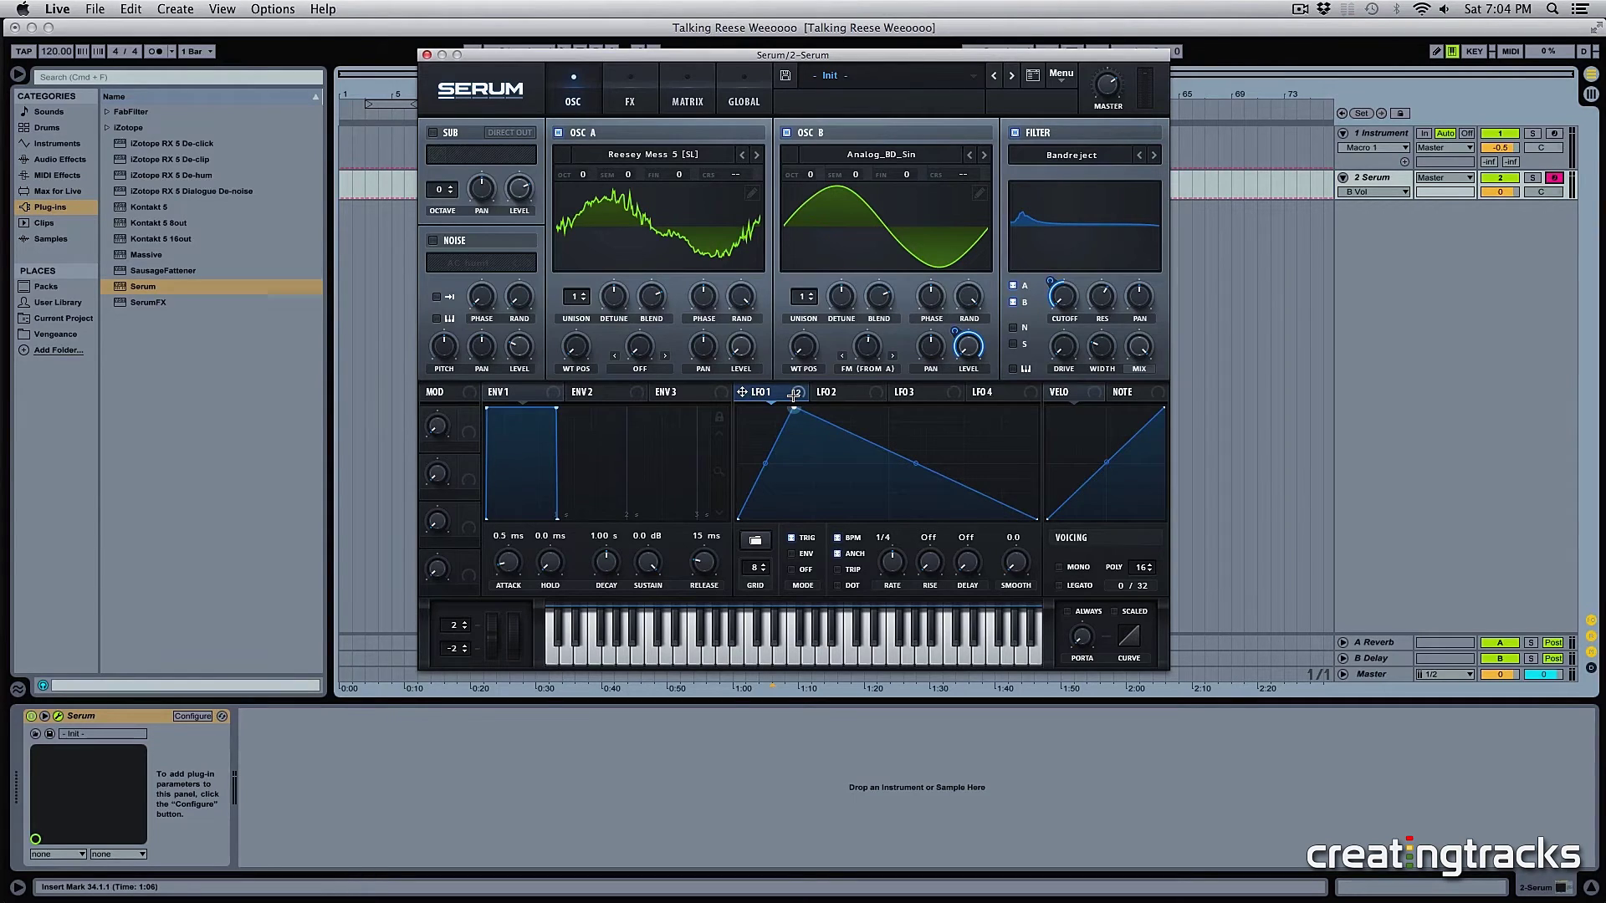
pyautogui.moveTo(769, 475); pyautogui.dragTo(762, 446)
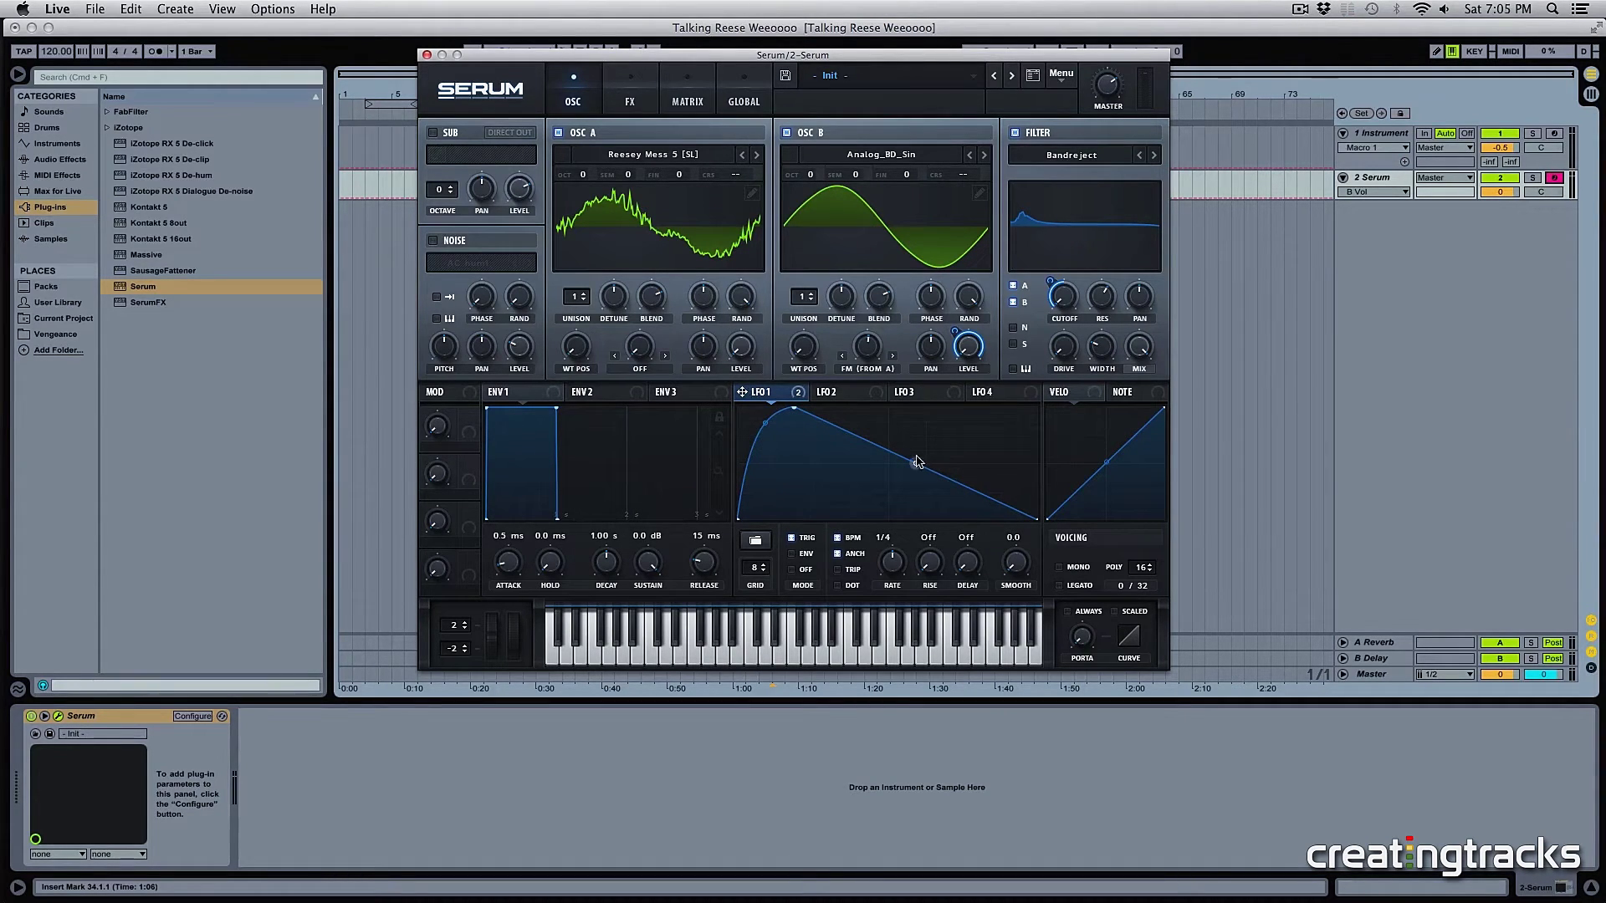
pyautogui.moveTo(917, 462)
pyautogui.mouseDown()
pyautogui.moveTo(917, 499)
pyautogui.moveTo(916, 468)
pyautogui.mouseUp()
# Step: Adjust the master volume and set LFO 1's rate to 1/2
pyautogui.click(1106, 91)
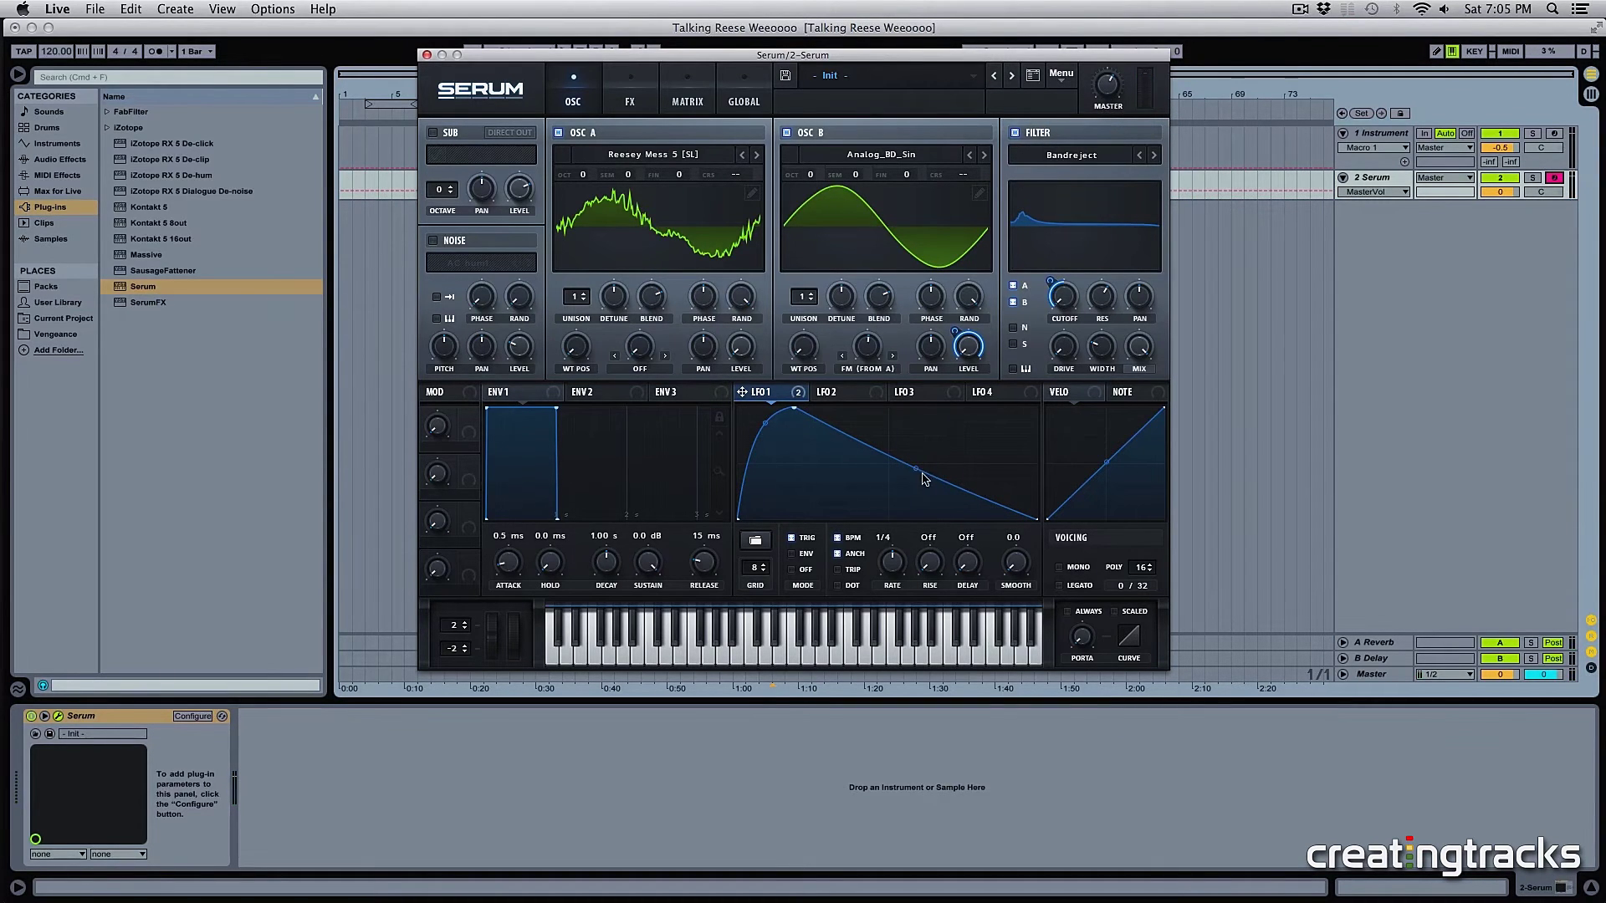
pyautogui.moveTo(896, 566); pyautogui.dragTo(888, 565)
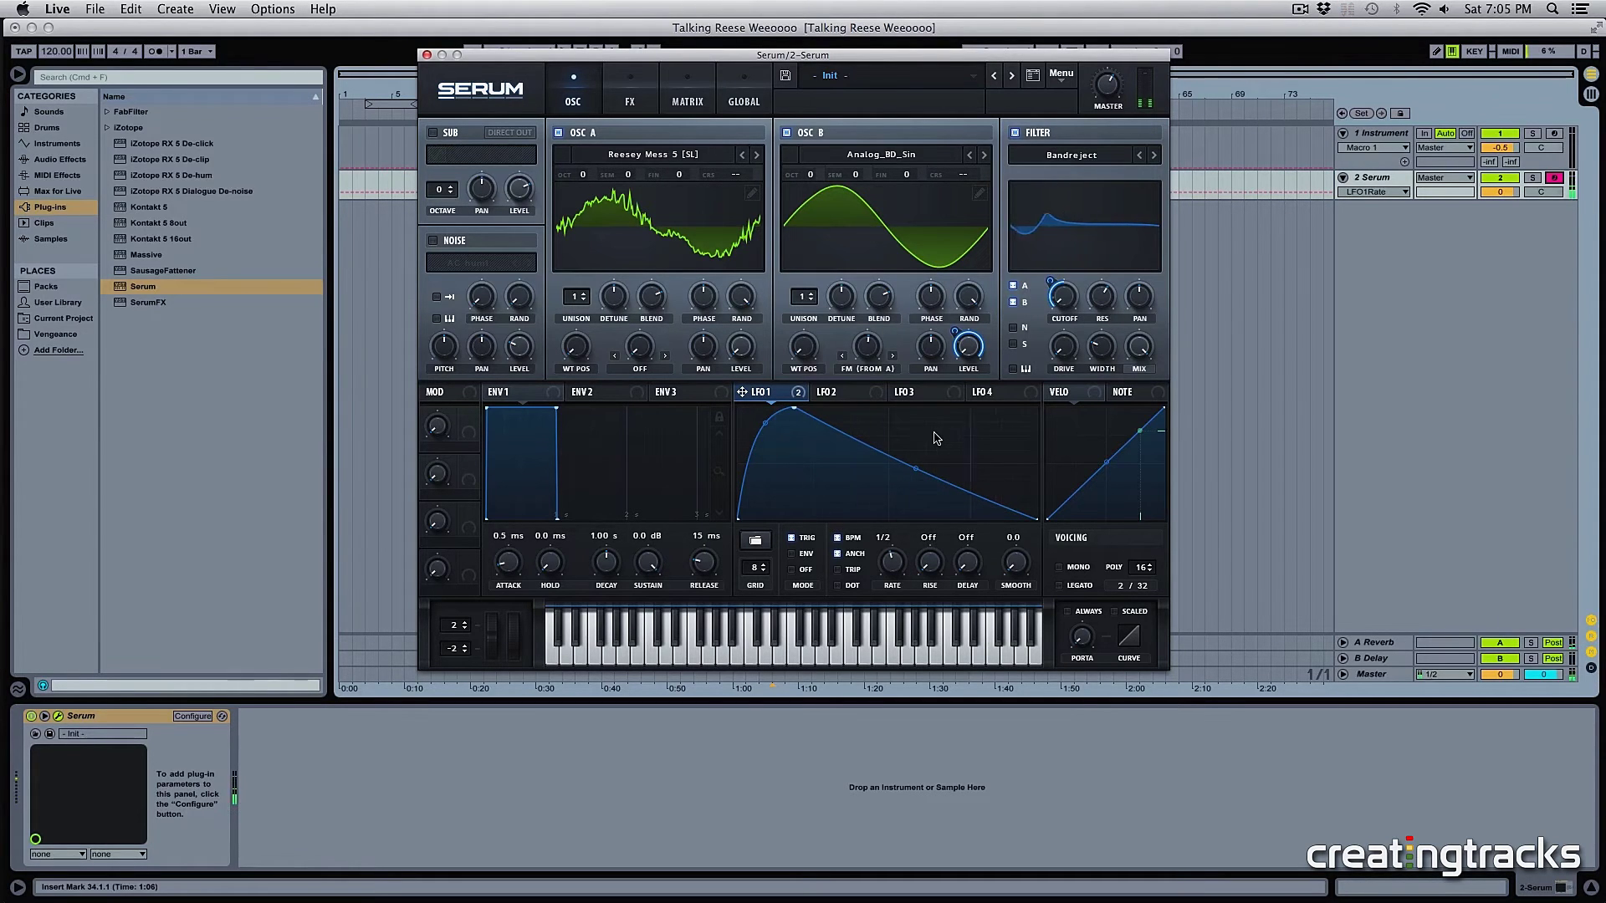
# Step: Turn on the Hyper/Dimension effect, raise the Hyper mix and set its detune to 70%
pyautogui.click(633, 100)
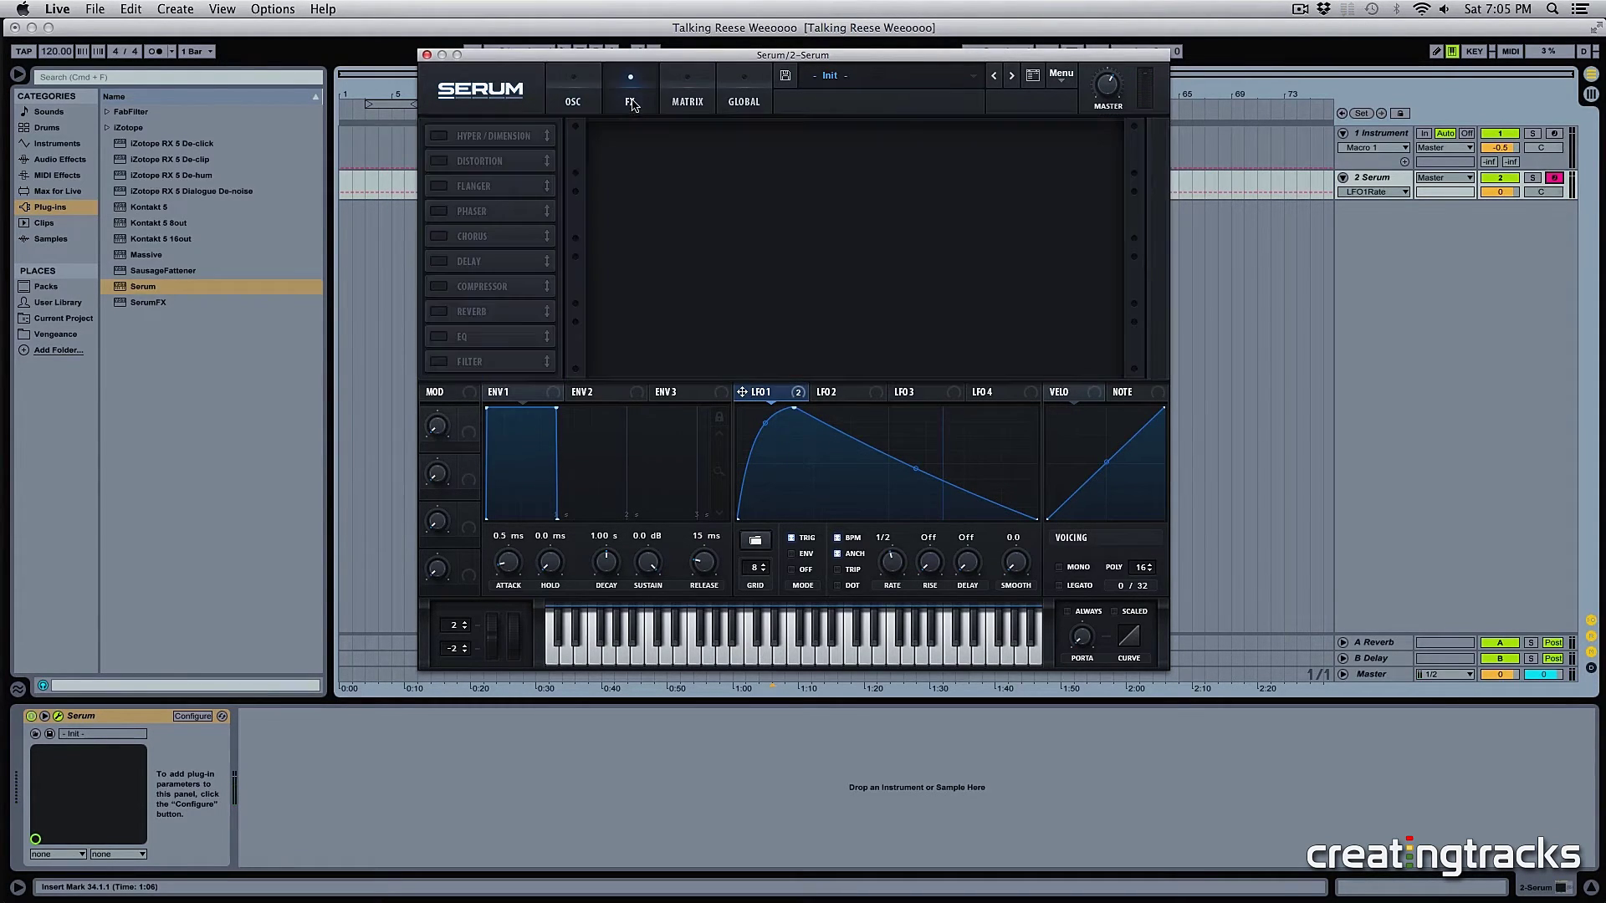
pyautogui.click(440, 138)
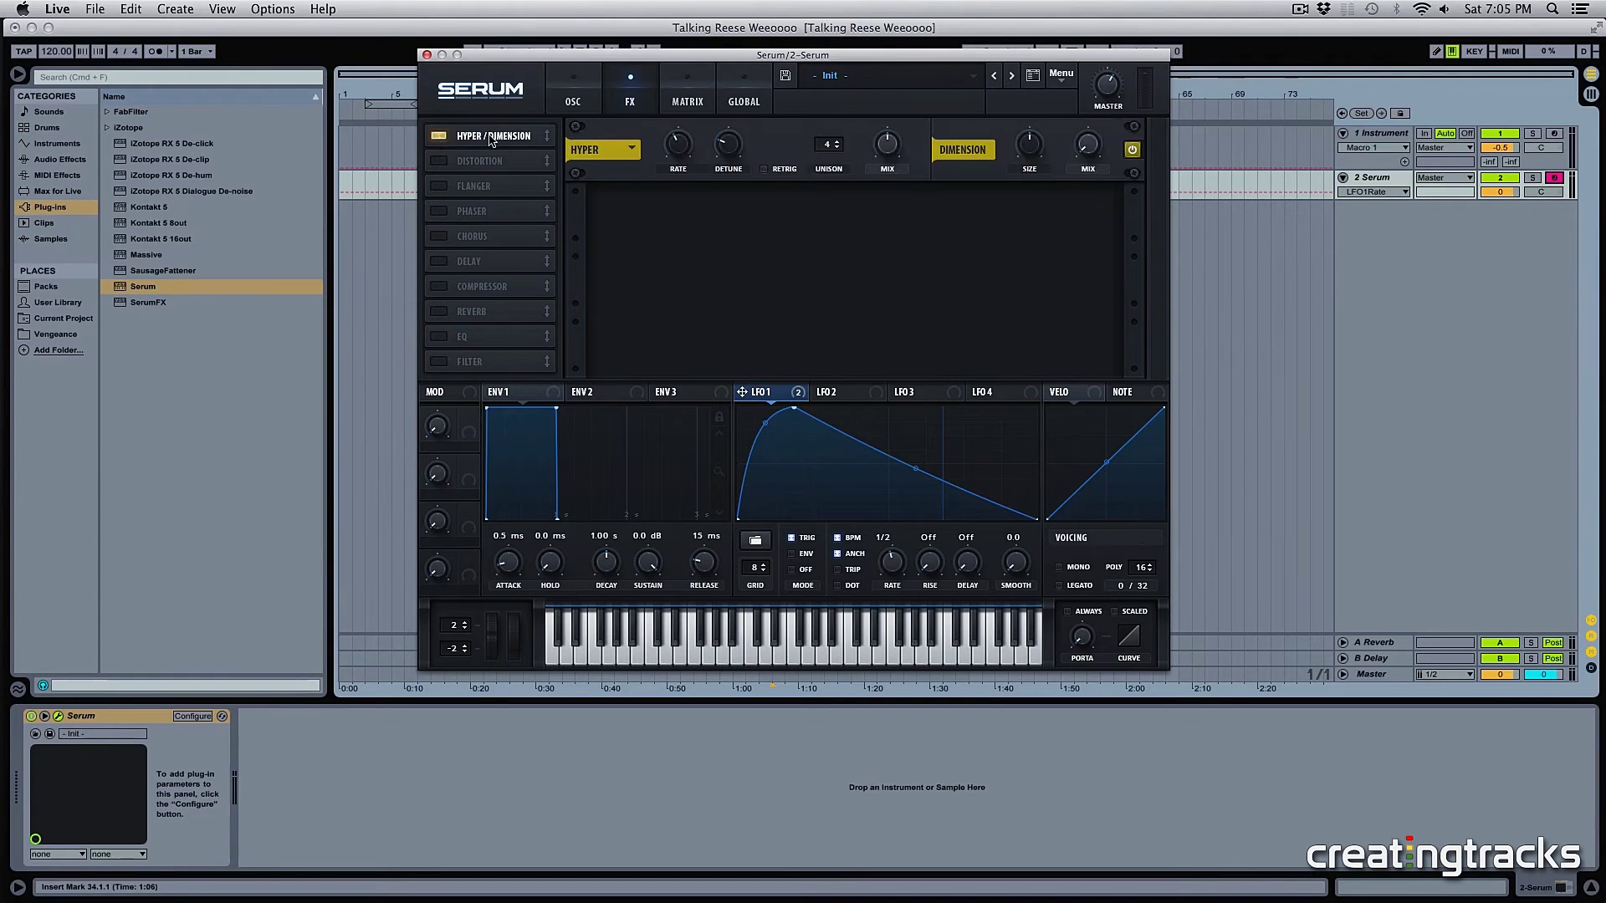
pyautogui.moveTo(884, 147); pyautogui.dragTo(890, 120)
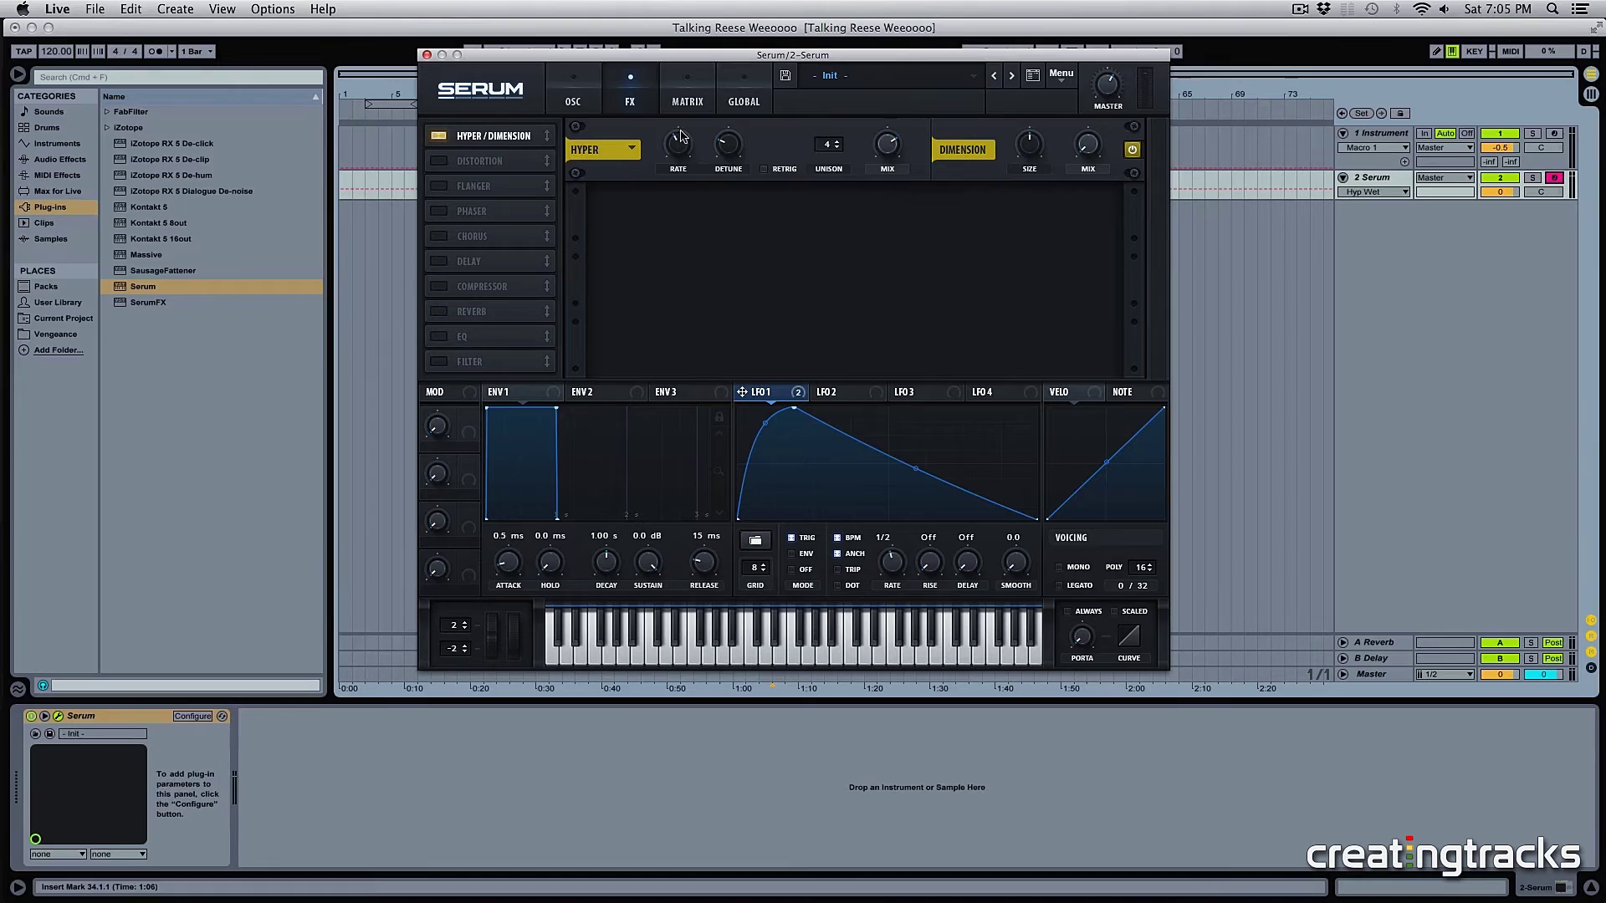
pyautogui.click(726, 144)
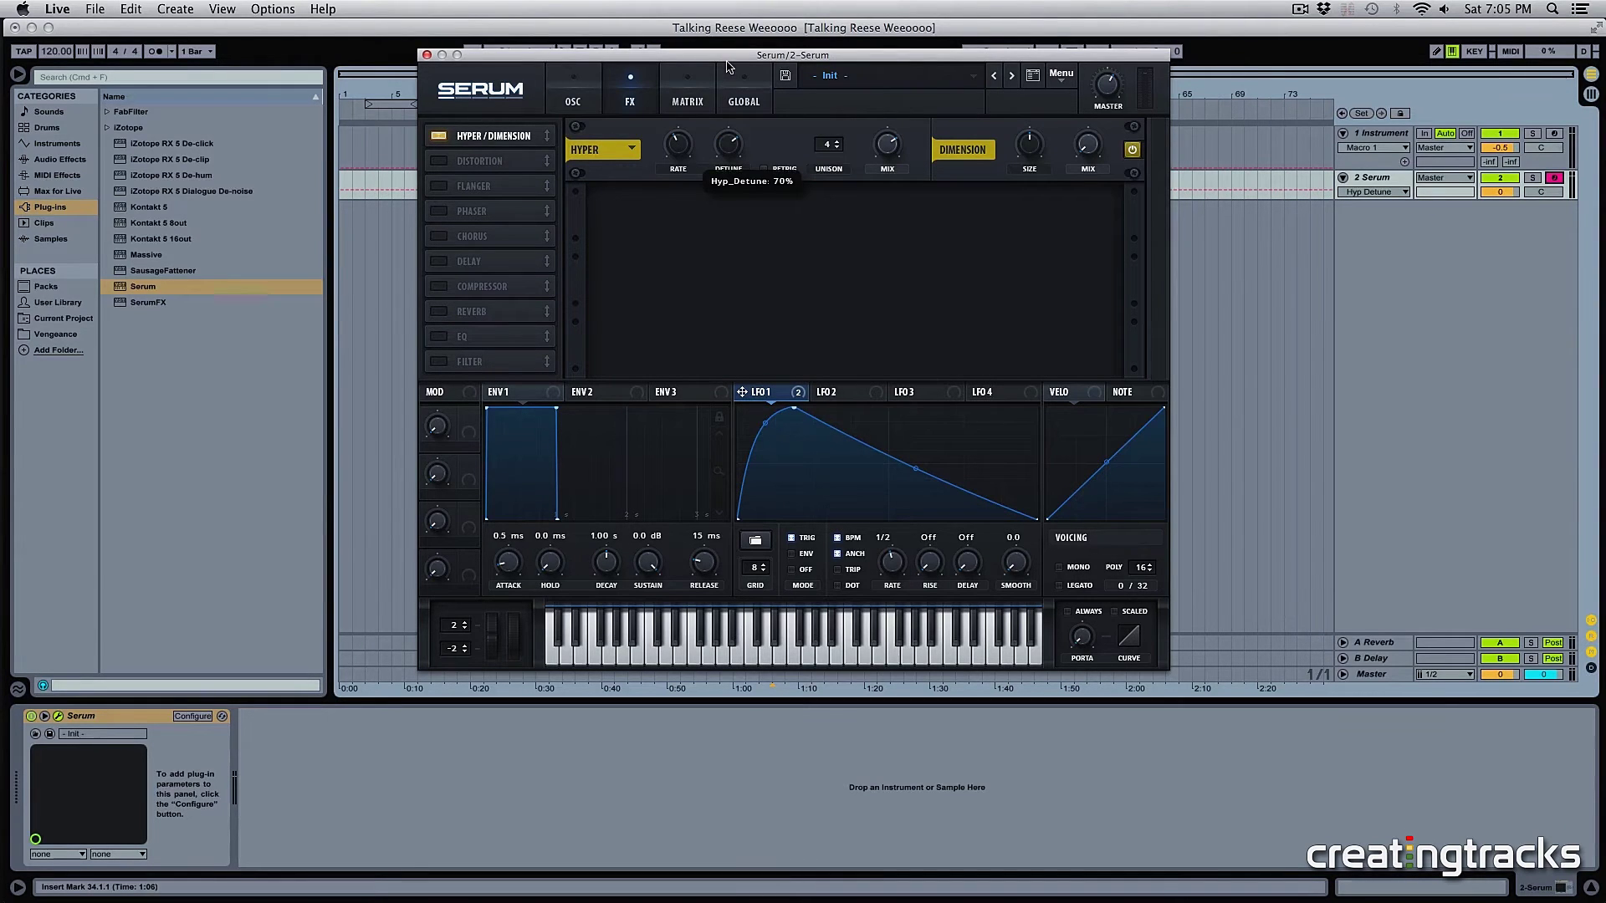
# Step: Raise the Dimension mix with its size at minimum, and adjust the master volume
pyautogui.moveTo(1087, 155); pyautogui.dragTo(1083, 91)
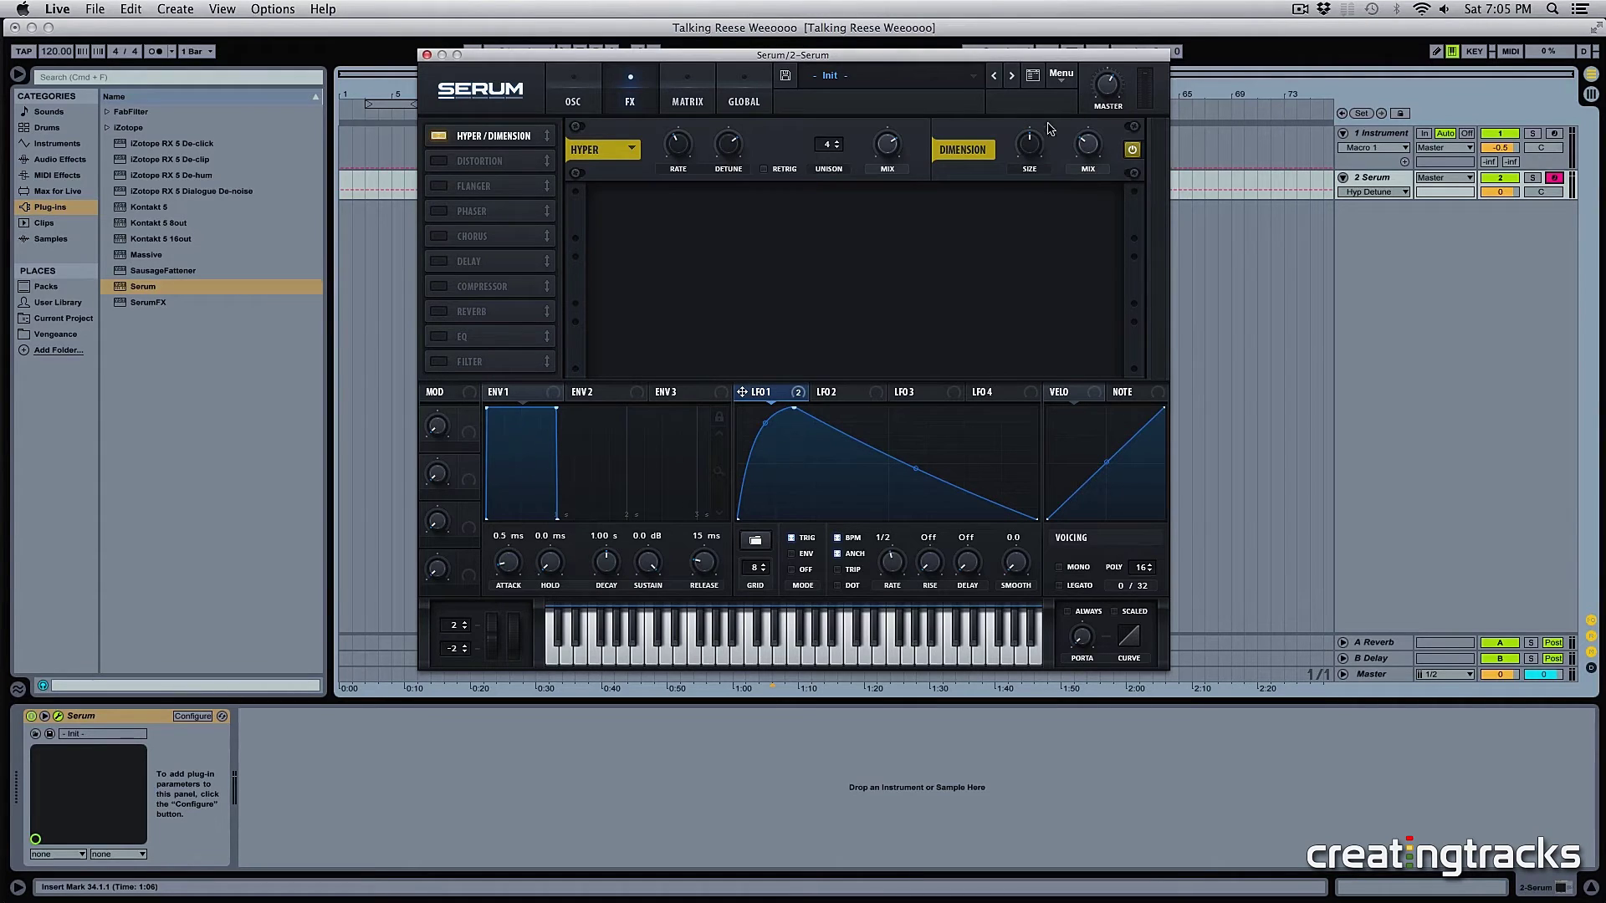
pyautogui.moveTo(1032, 139); pyautogui.dragTo(1018, 420)
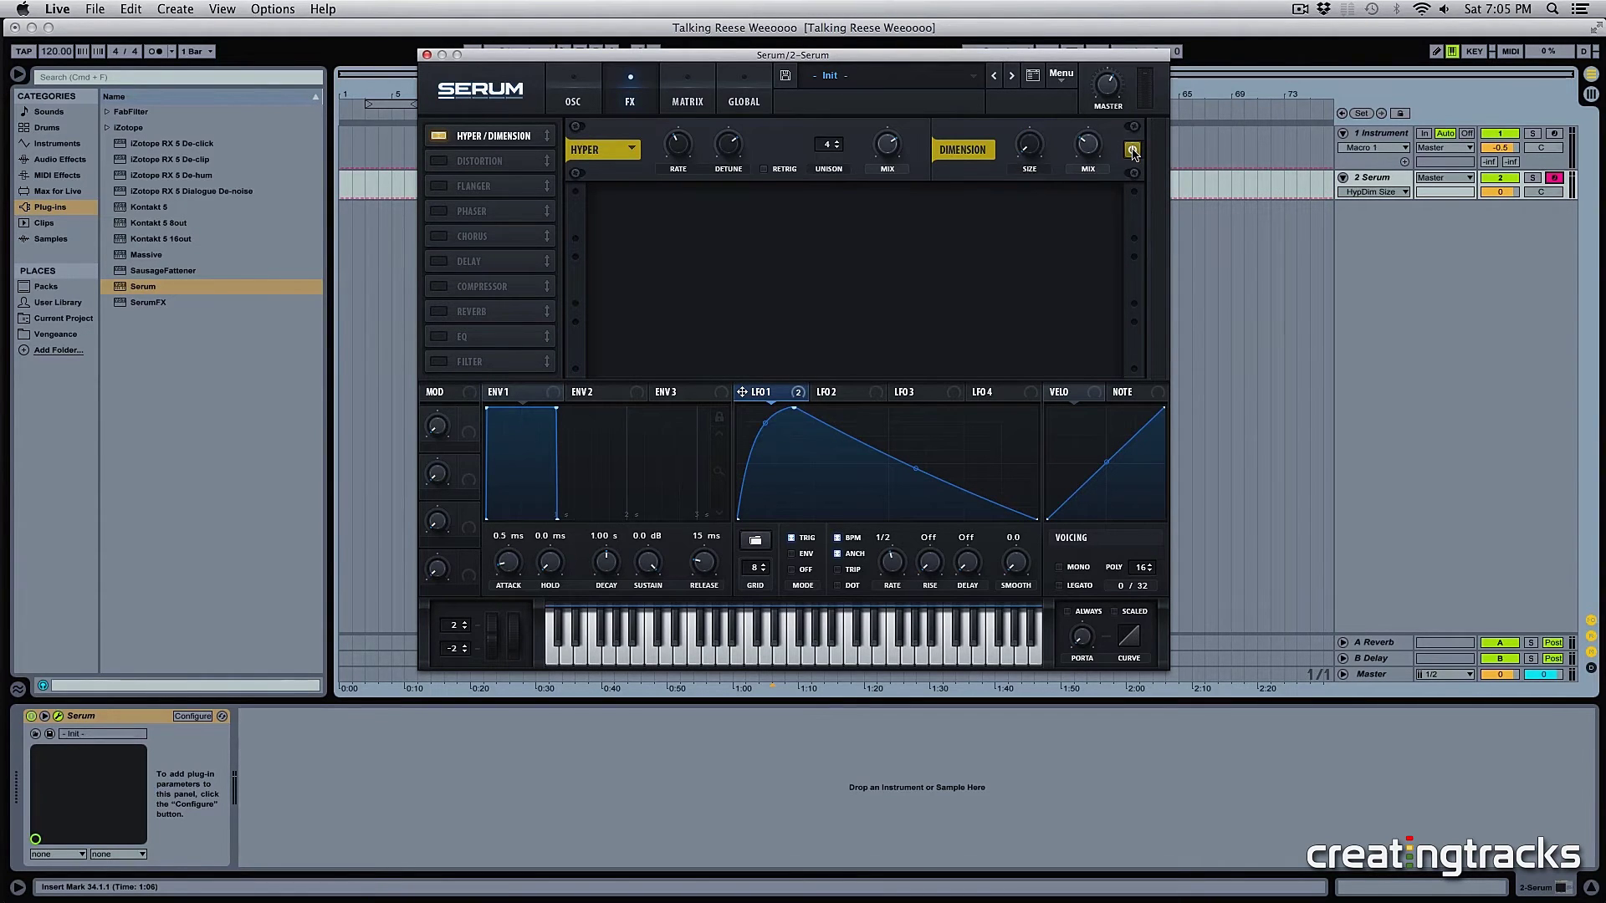
pyautogui.click(1121, 95)
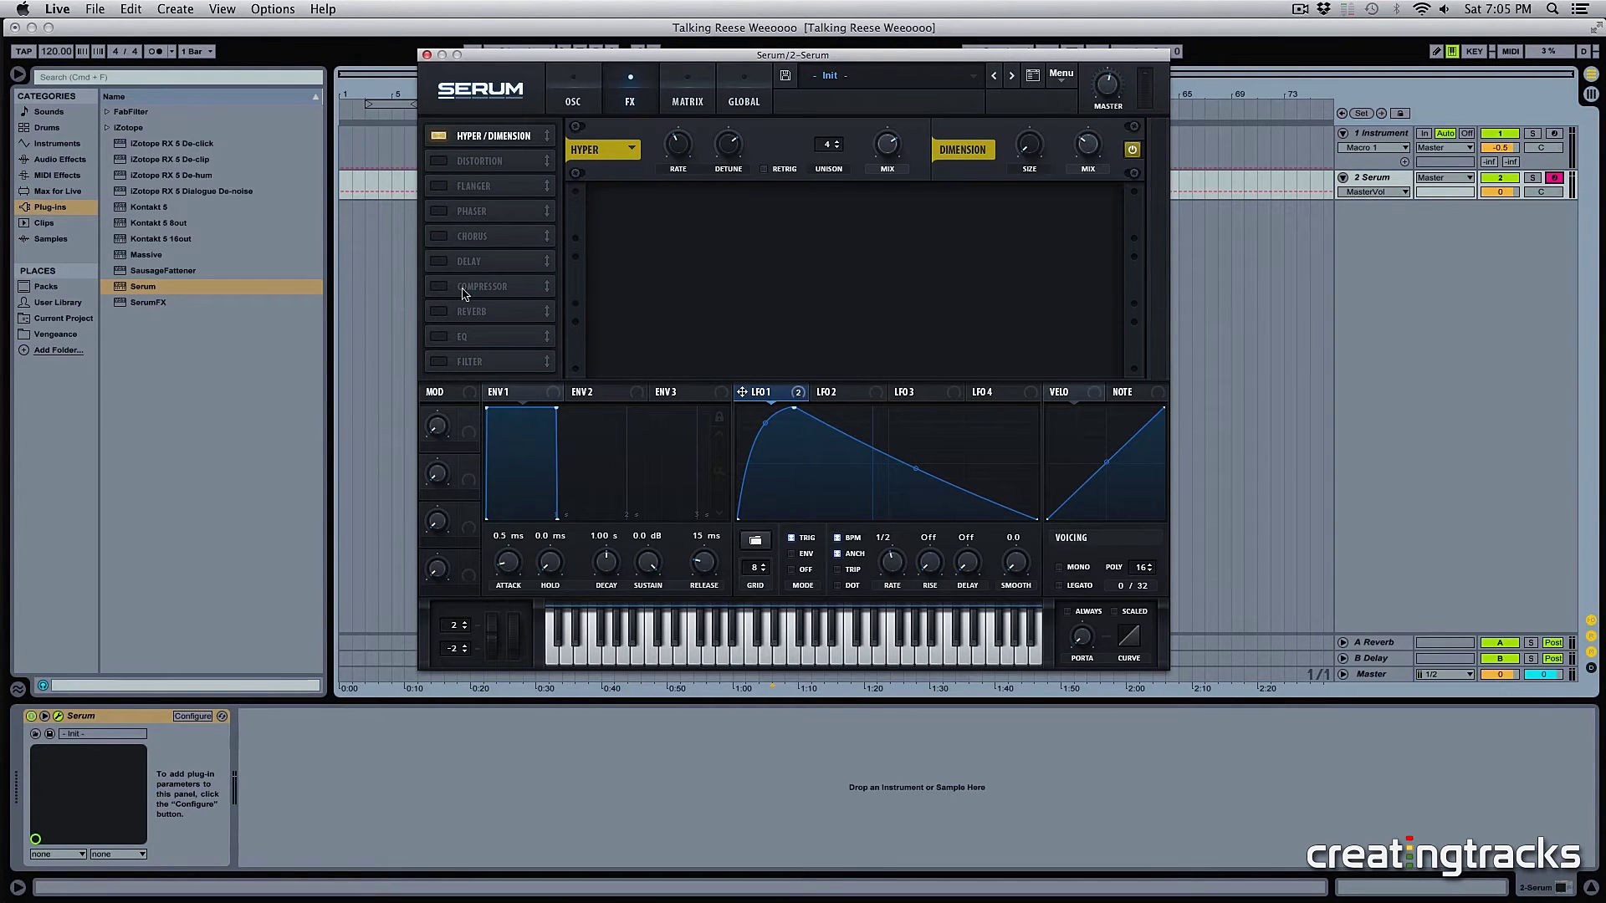
# Step: Move the compressor directly below the flanger in the effects order, and turn it on in Multiband mode
pyautogui.moveTo(463, 289); pyautogui.dragTo(490, 219)
pyautogui.click(439, 183)
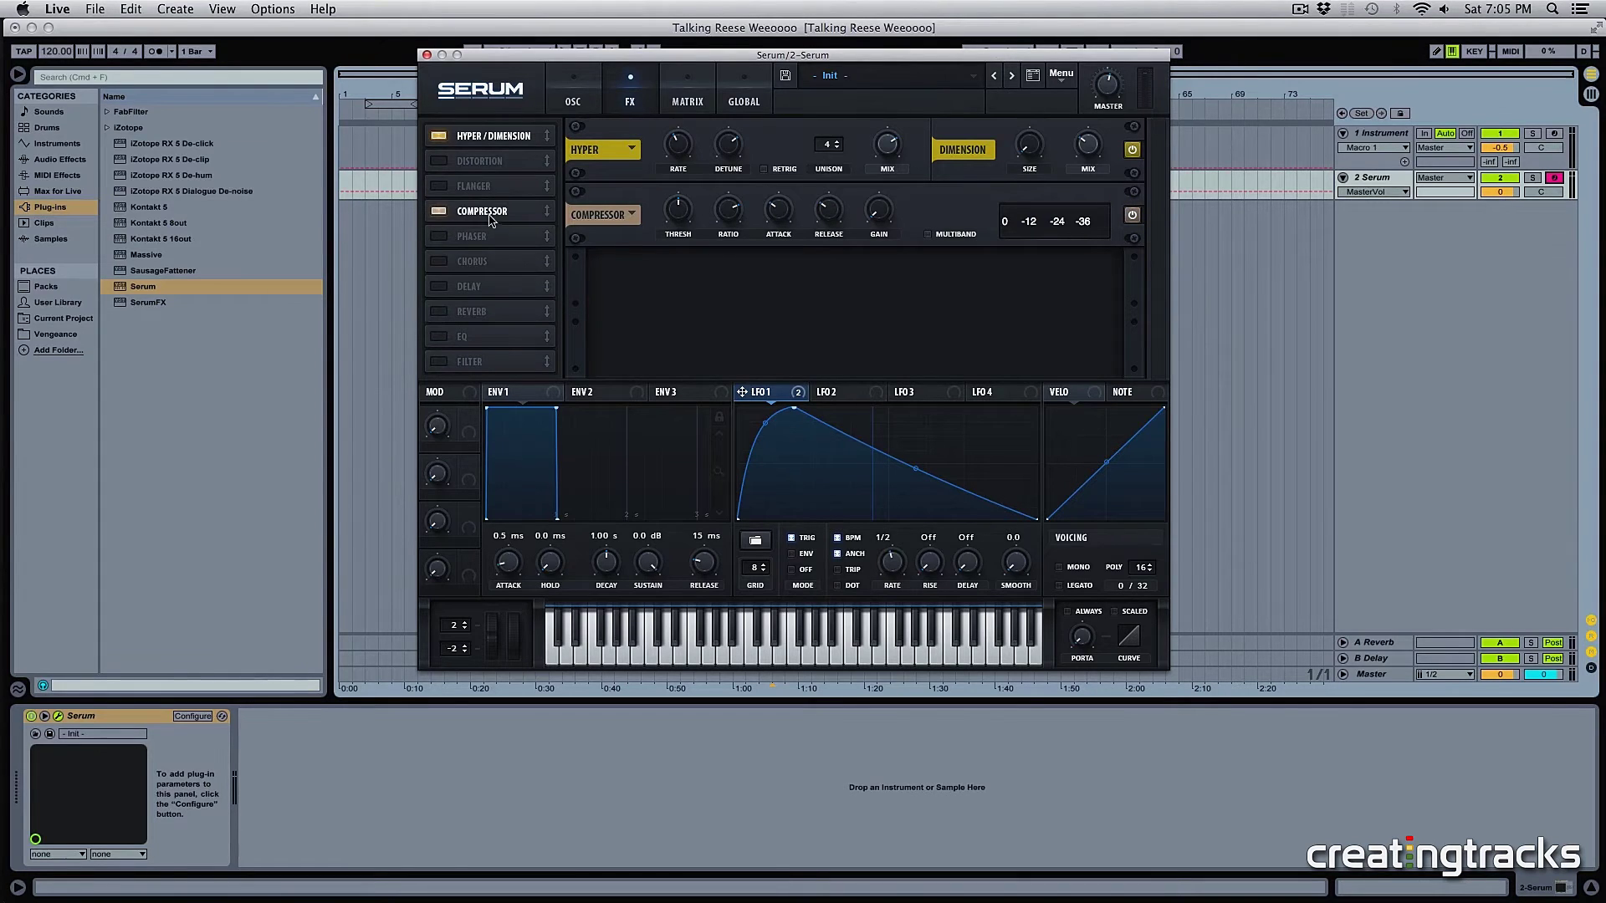
pyautogui.click(927, 233)
# Step: Raise the compressor's gain and readjust the master volume
pyautogui.click(878, 225)
pyautogui.moveTo(878, 224); pyautogui.dragTo(871, 177)
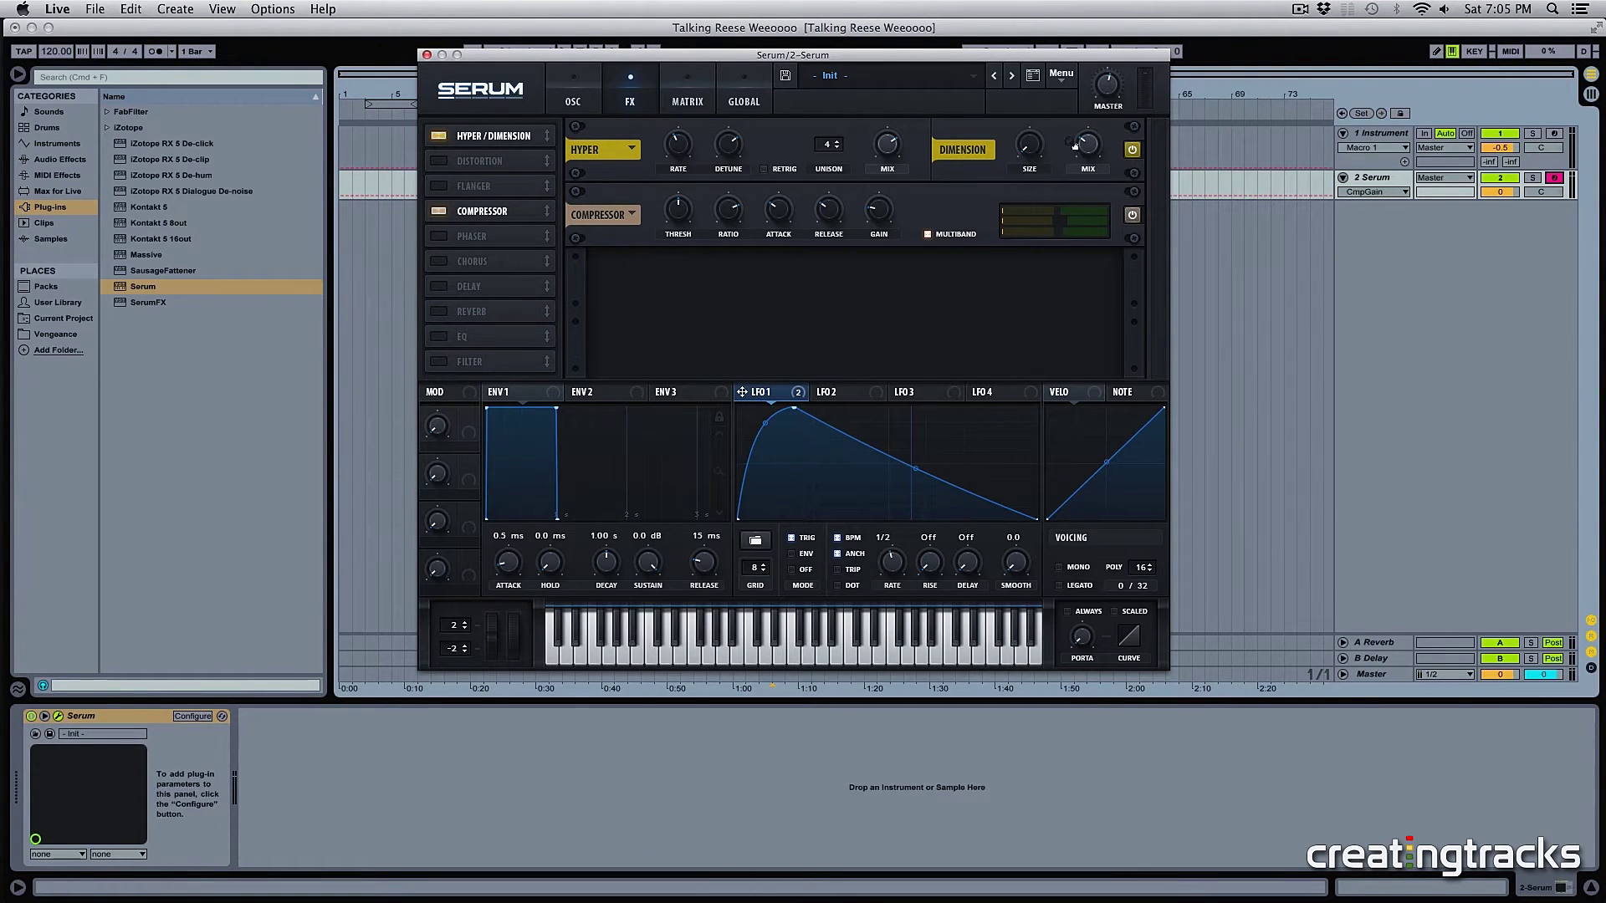
pyautogui.click(1109, 82)
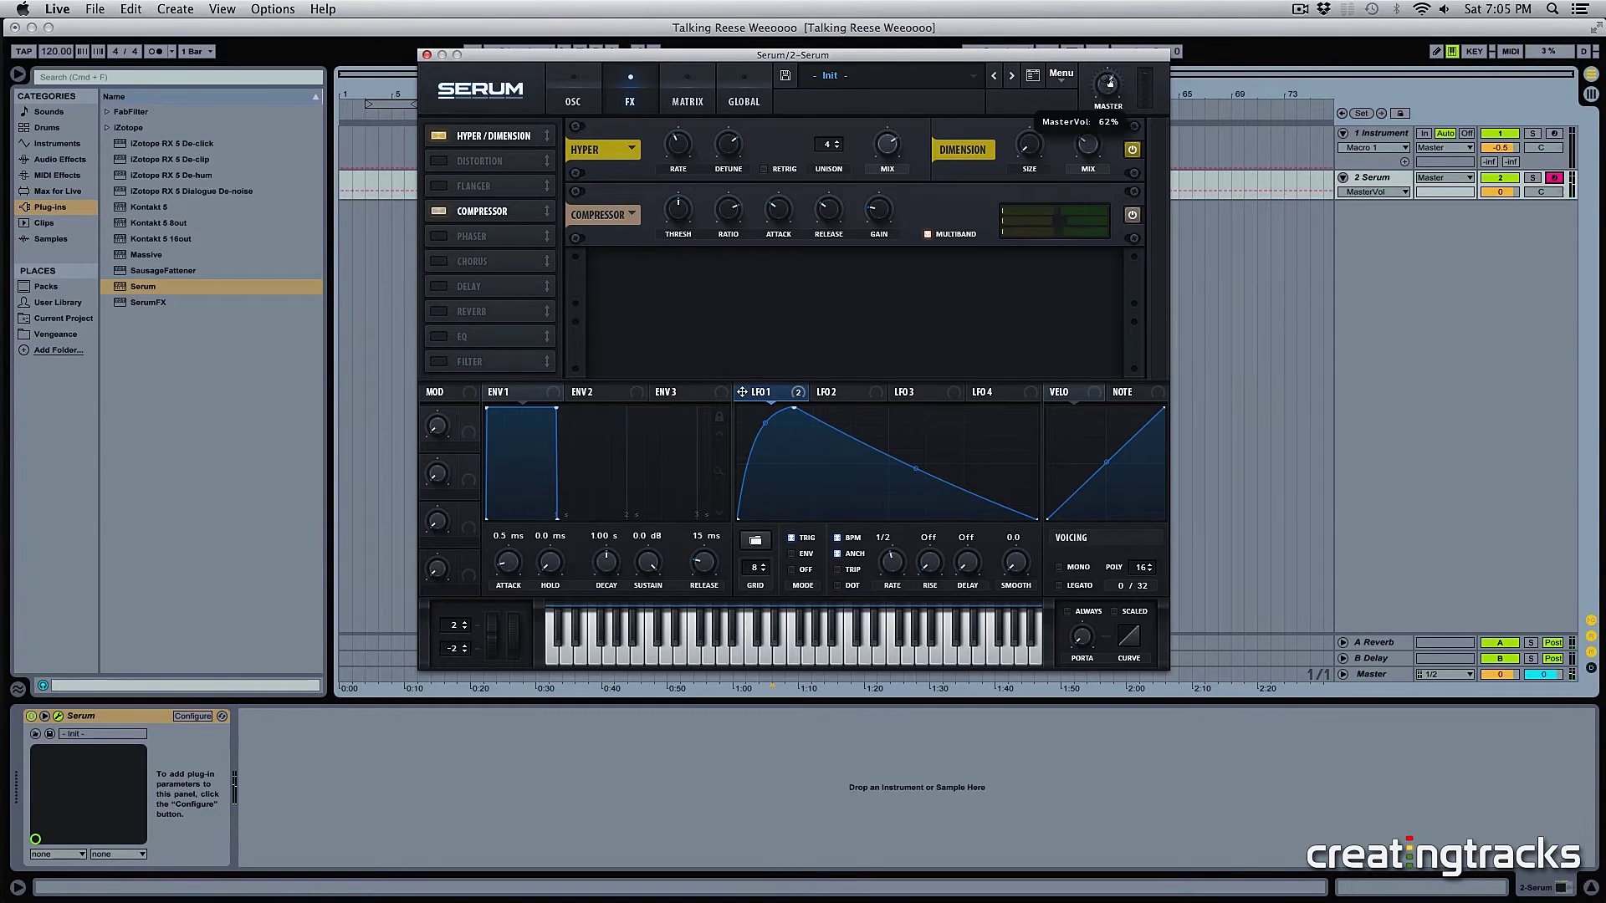
pyautogui.moveTo(1104, 52); pyautogui.dragTo(1106, 105)
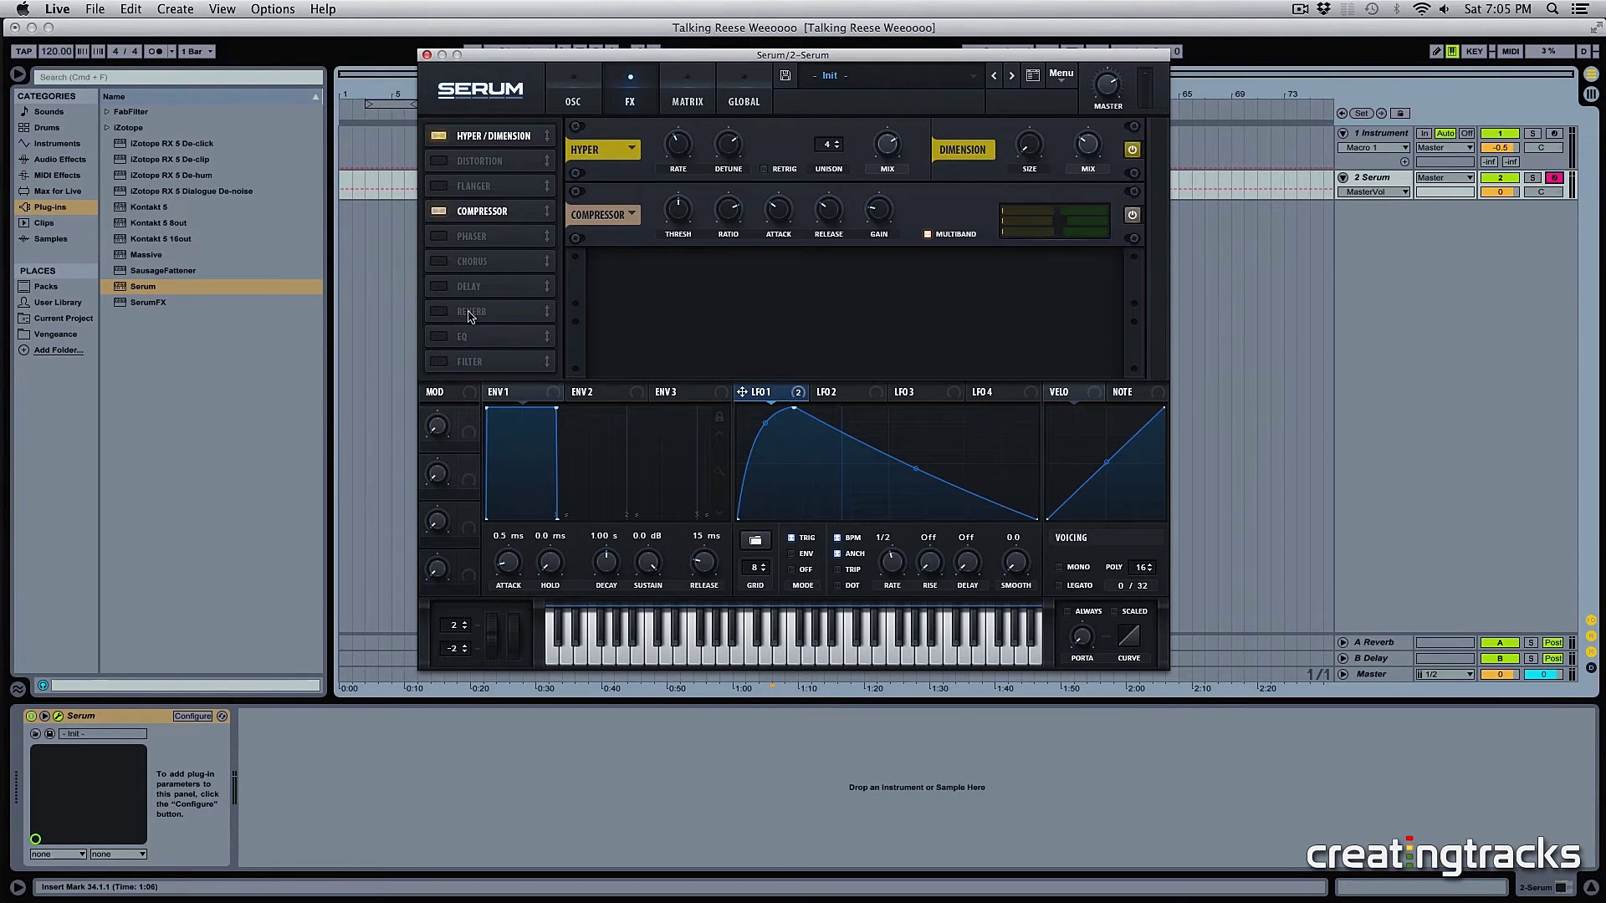
# Step: Turn on the reverb, raise its high cut, and adjust its size and mix
pyautogui.click(439, 311)
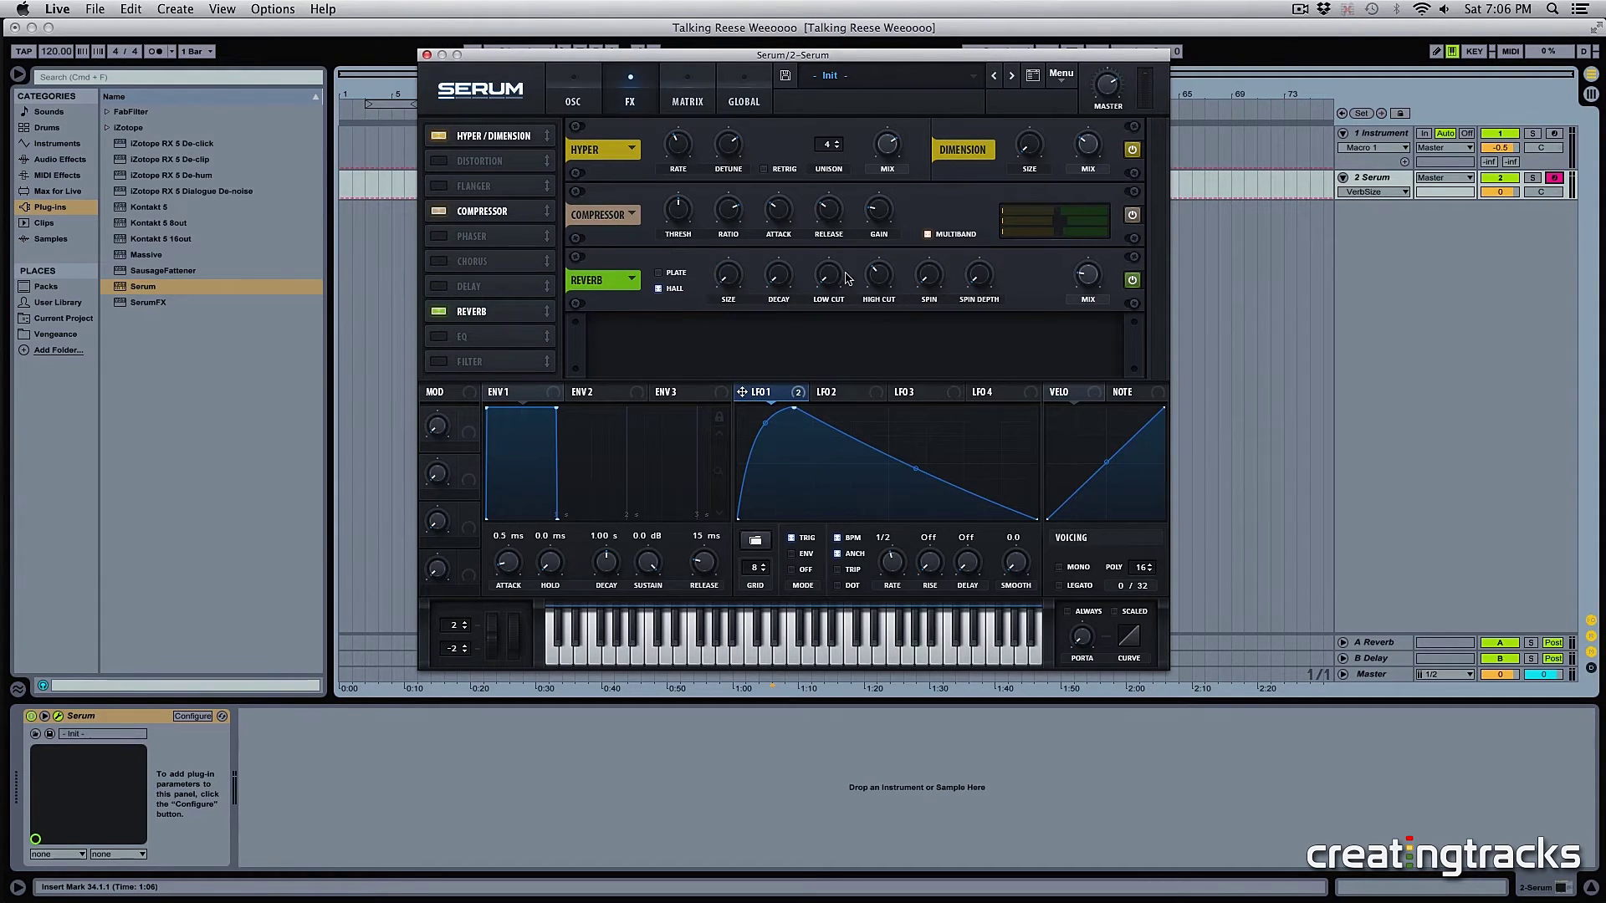
pyautogui.click(887, 287)
pyautogui.moveTo(891, 276); pyautogui.dragTo(894, 265)
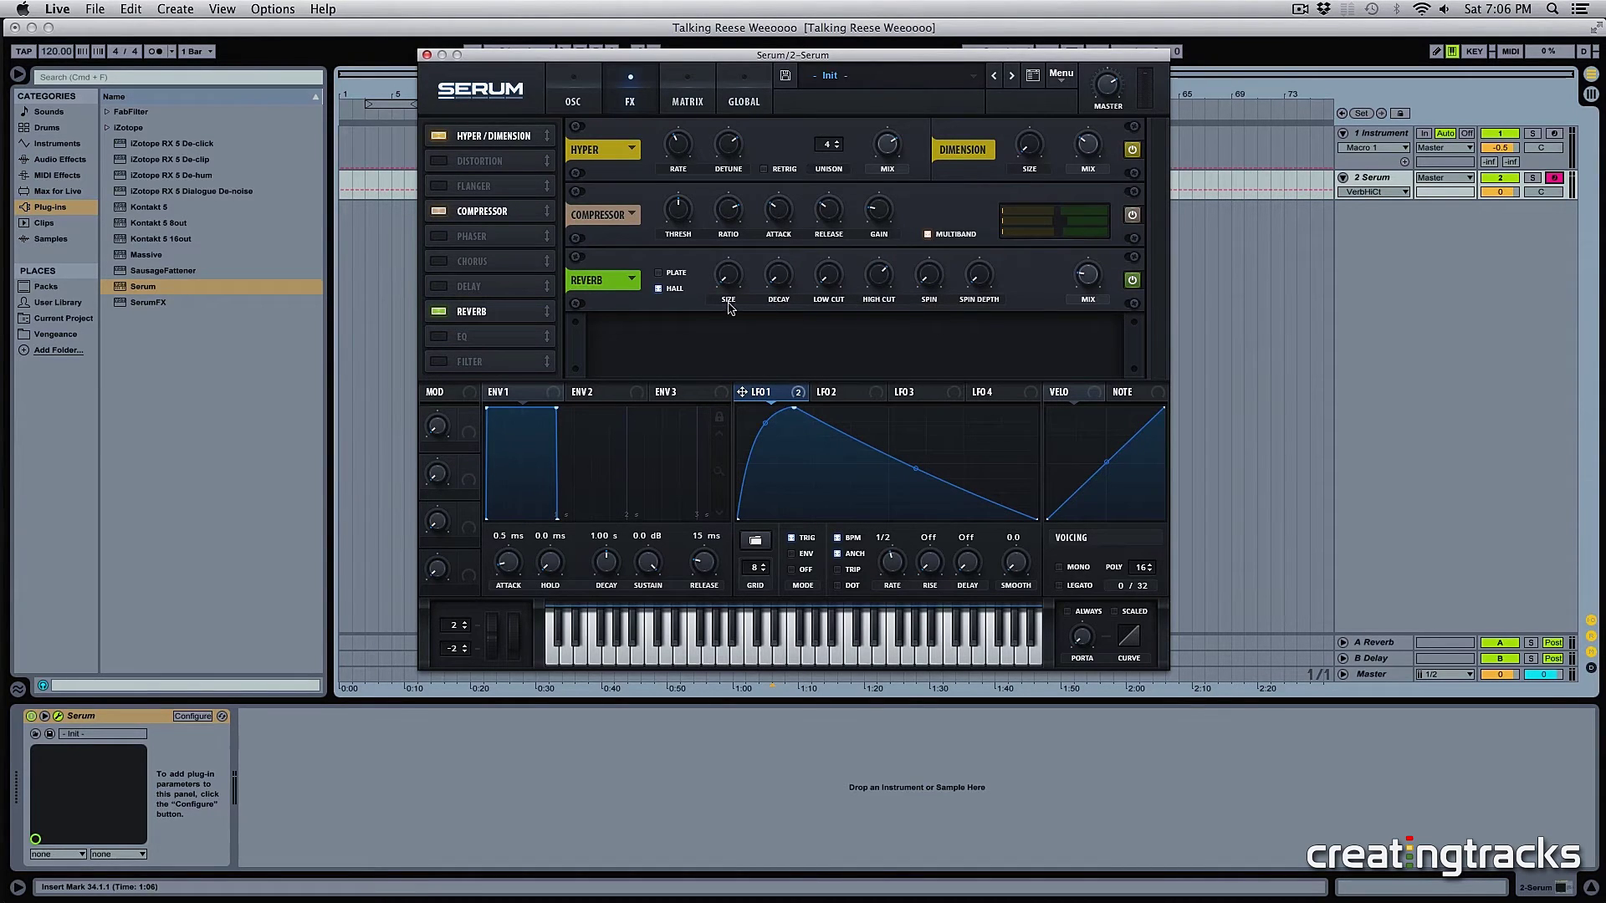
pyautogui.click(731, 274)
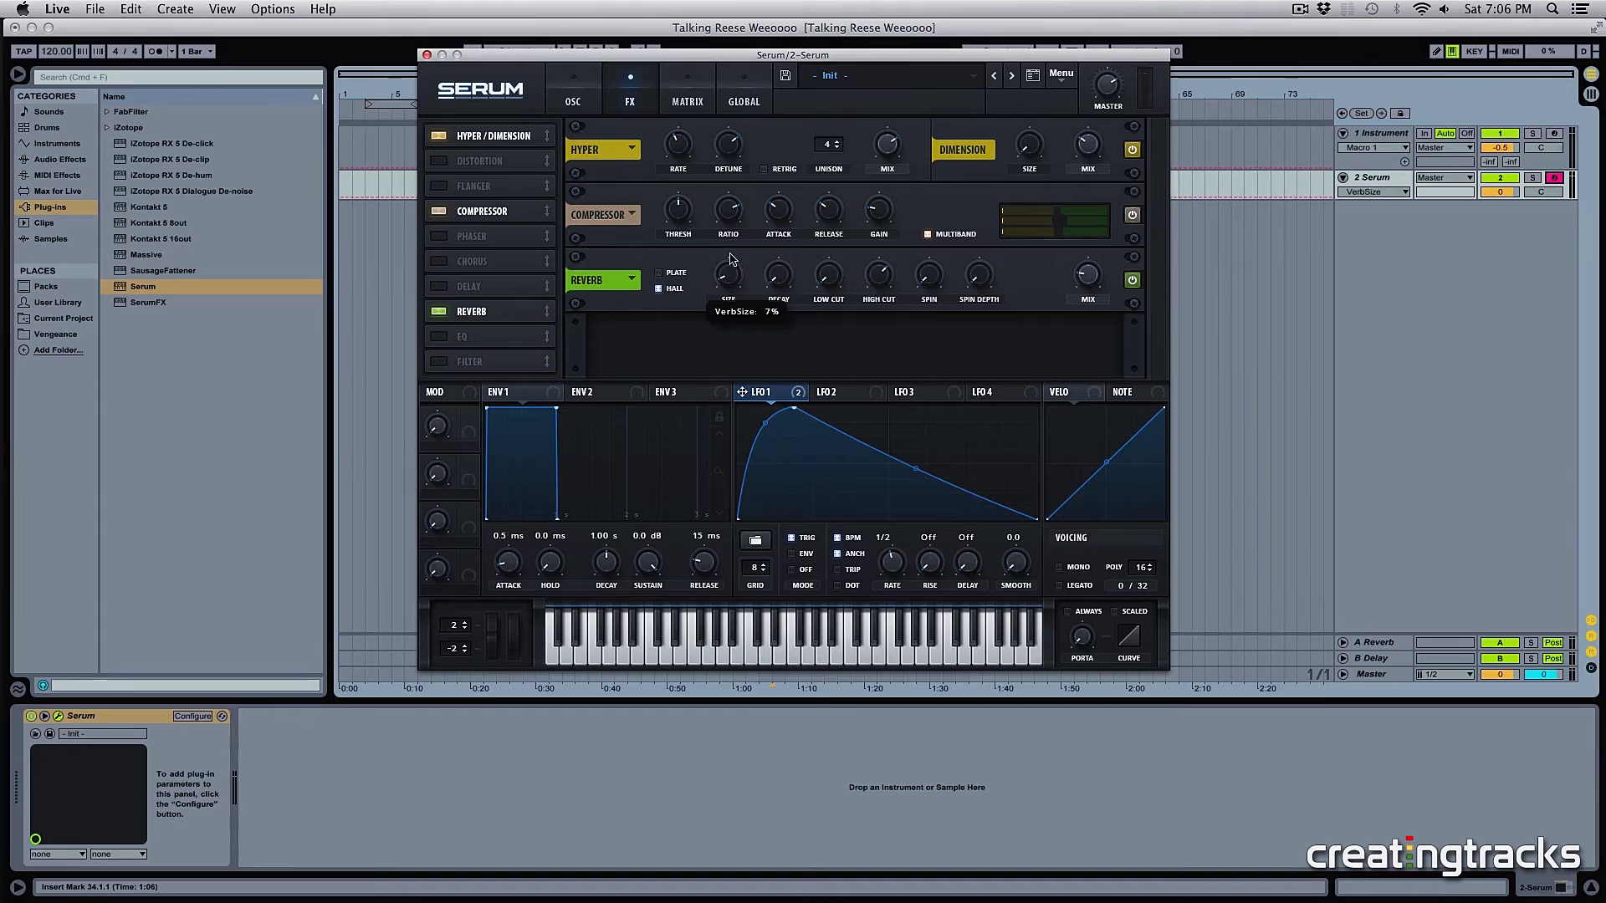
pyautogui.click(1091, 278)
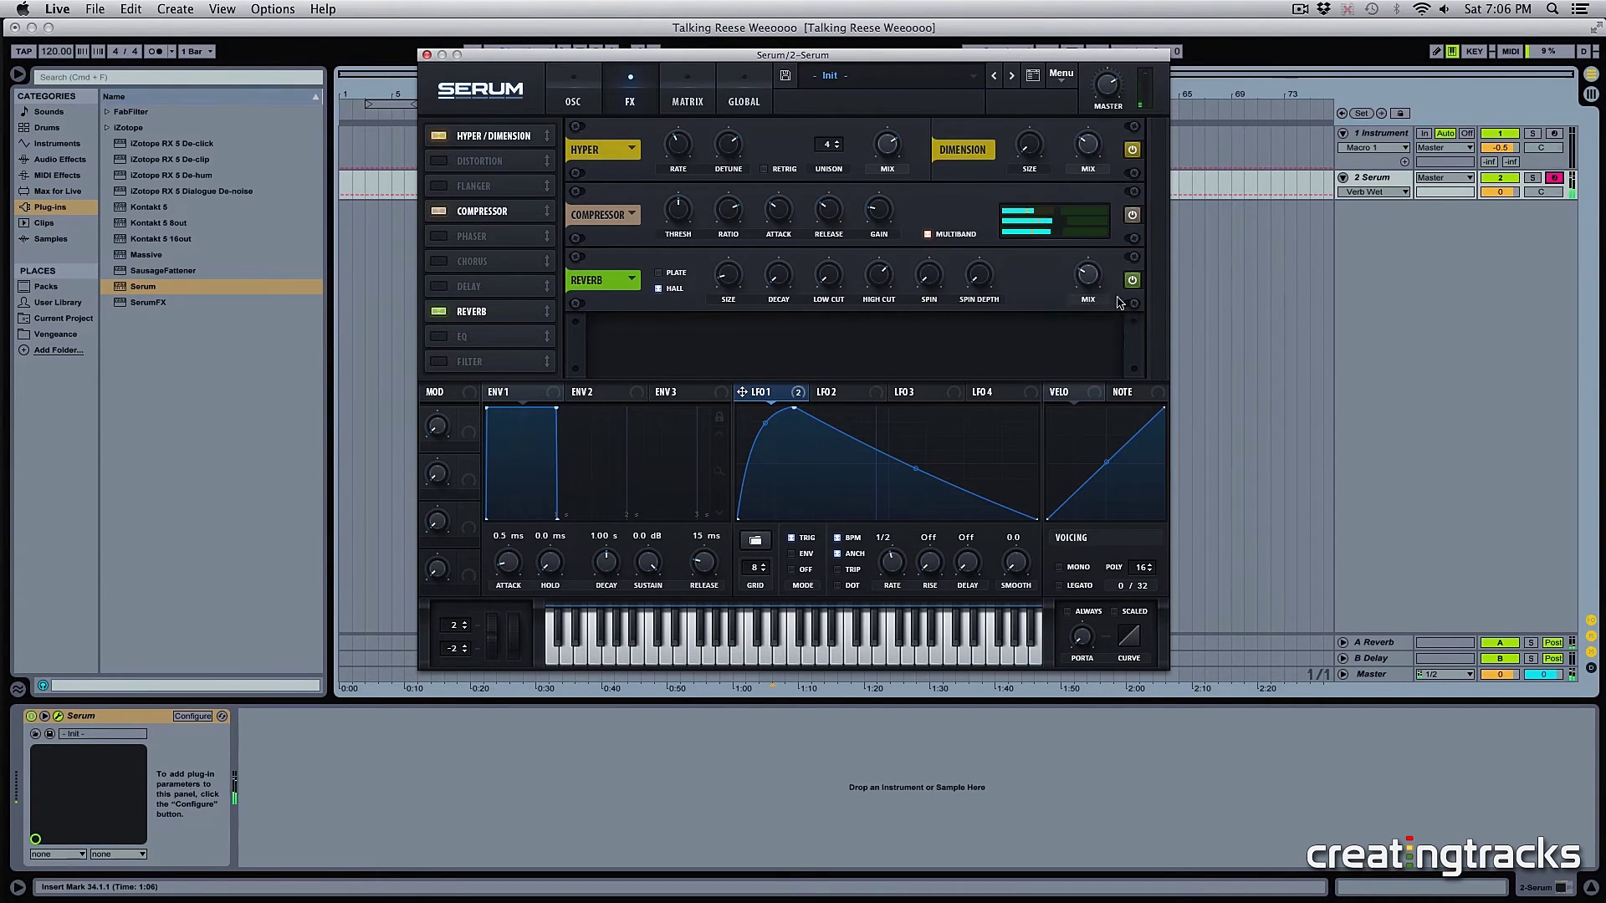
# Step: Fine-tune the reverb mix
pyautogui.moveTo(1093, 285); pyautogui.dragTo(1093, 284)
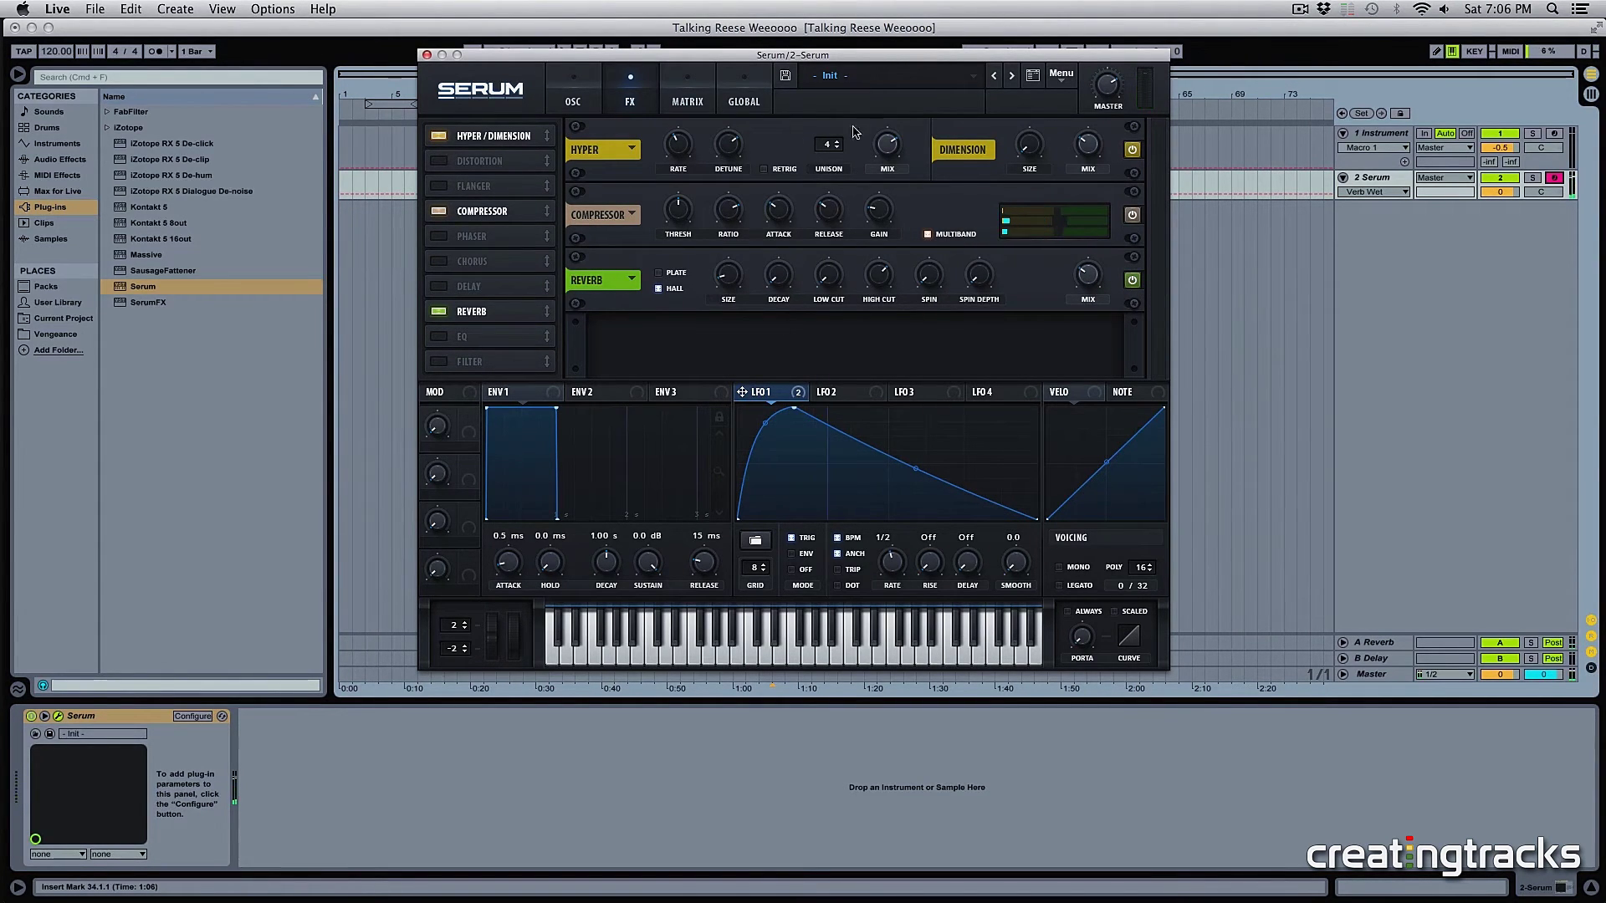
pyautogui.click(687, 102)
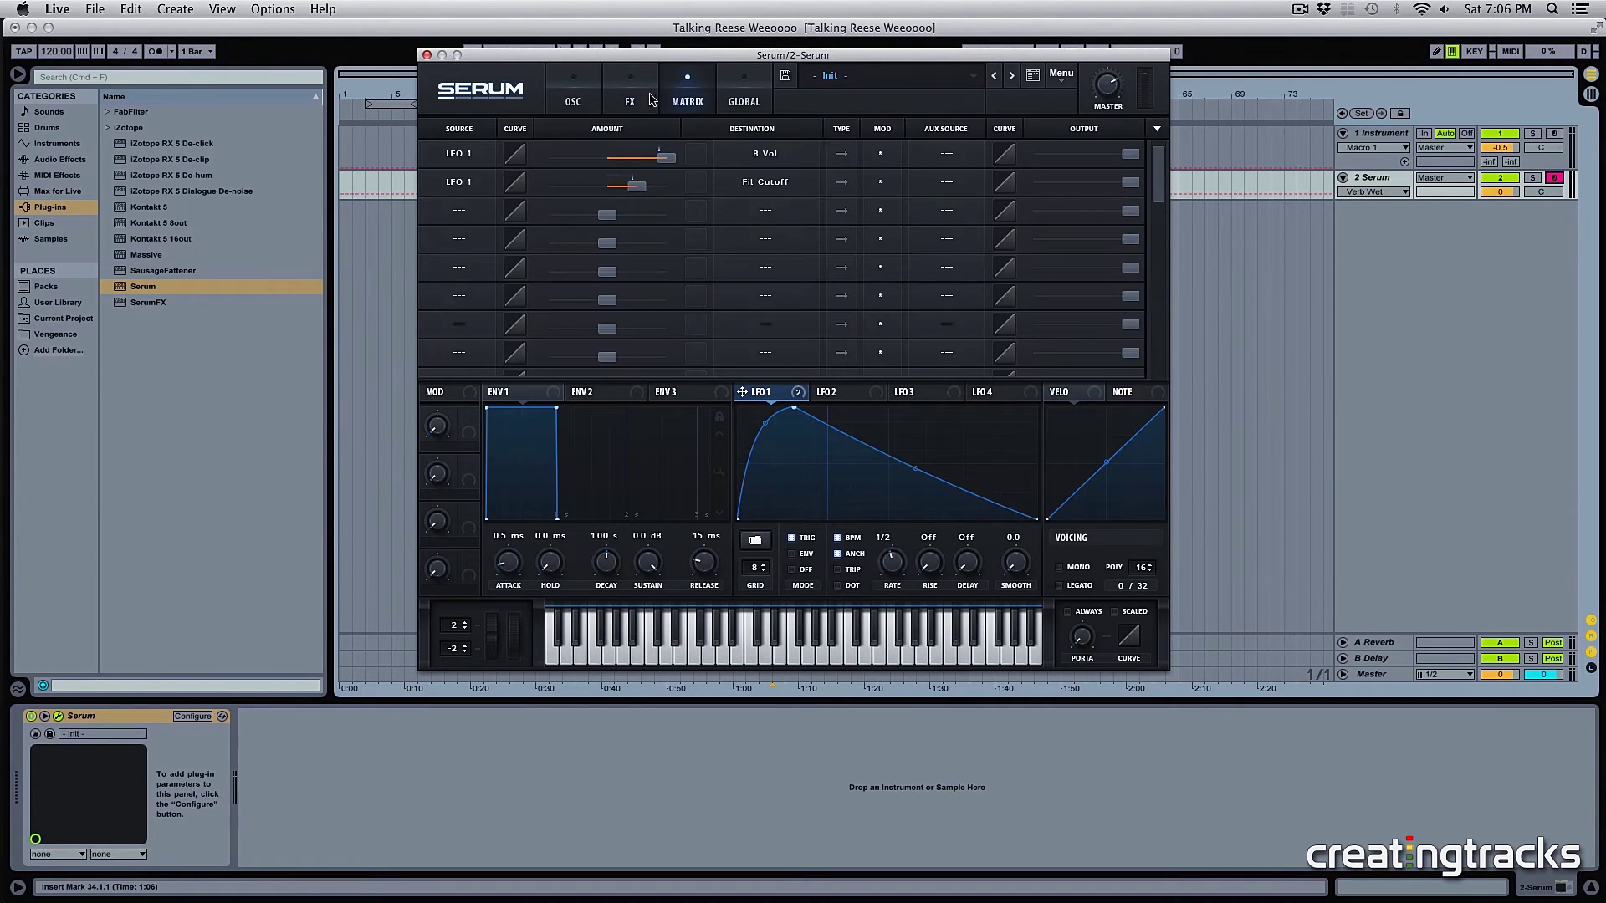
pyautogui.click(632, 101)
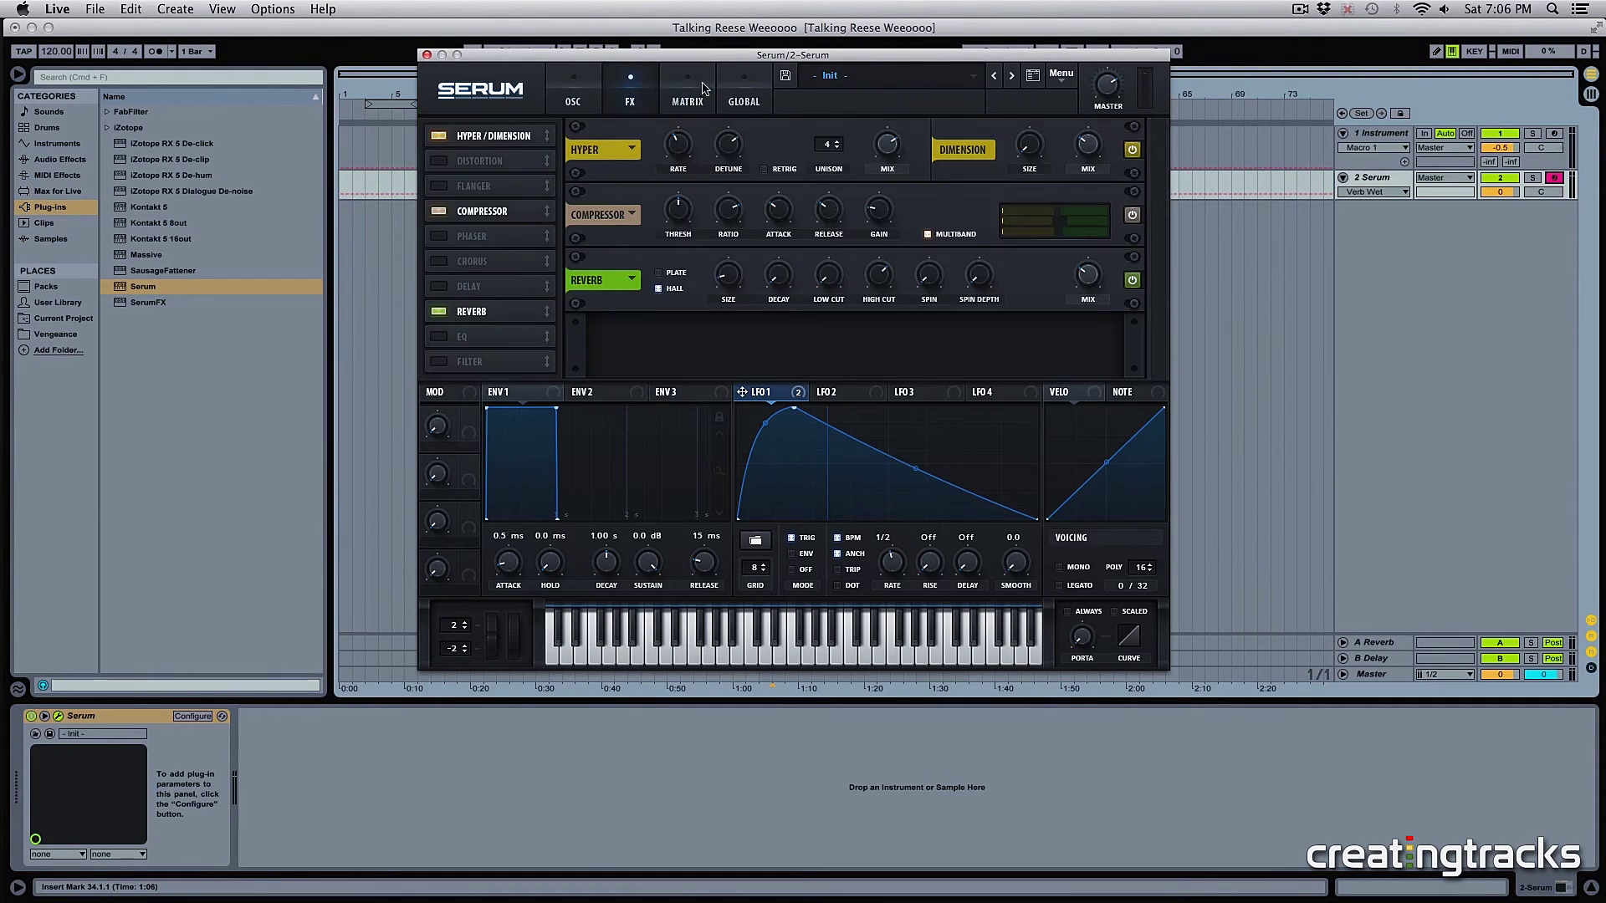
# Step: Add a third modulation routing with LFO 1 as the source and Mast.Tun as the destination
pyautogui.click(688, 86)
pyautogui.click(458, 212)
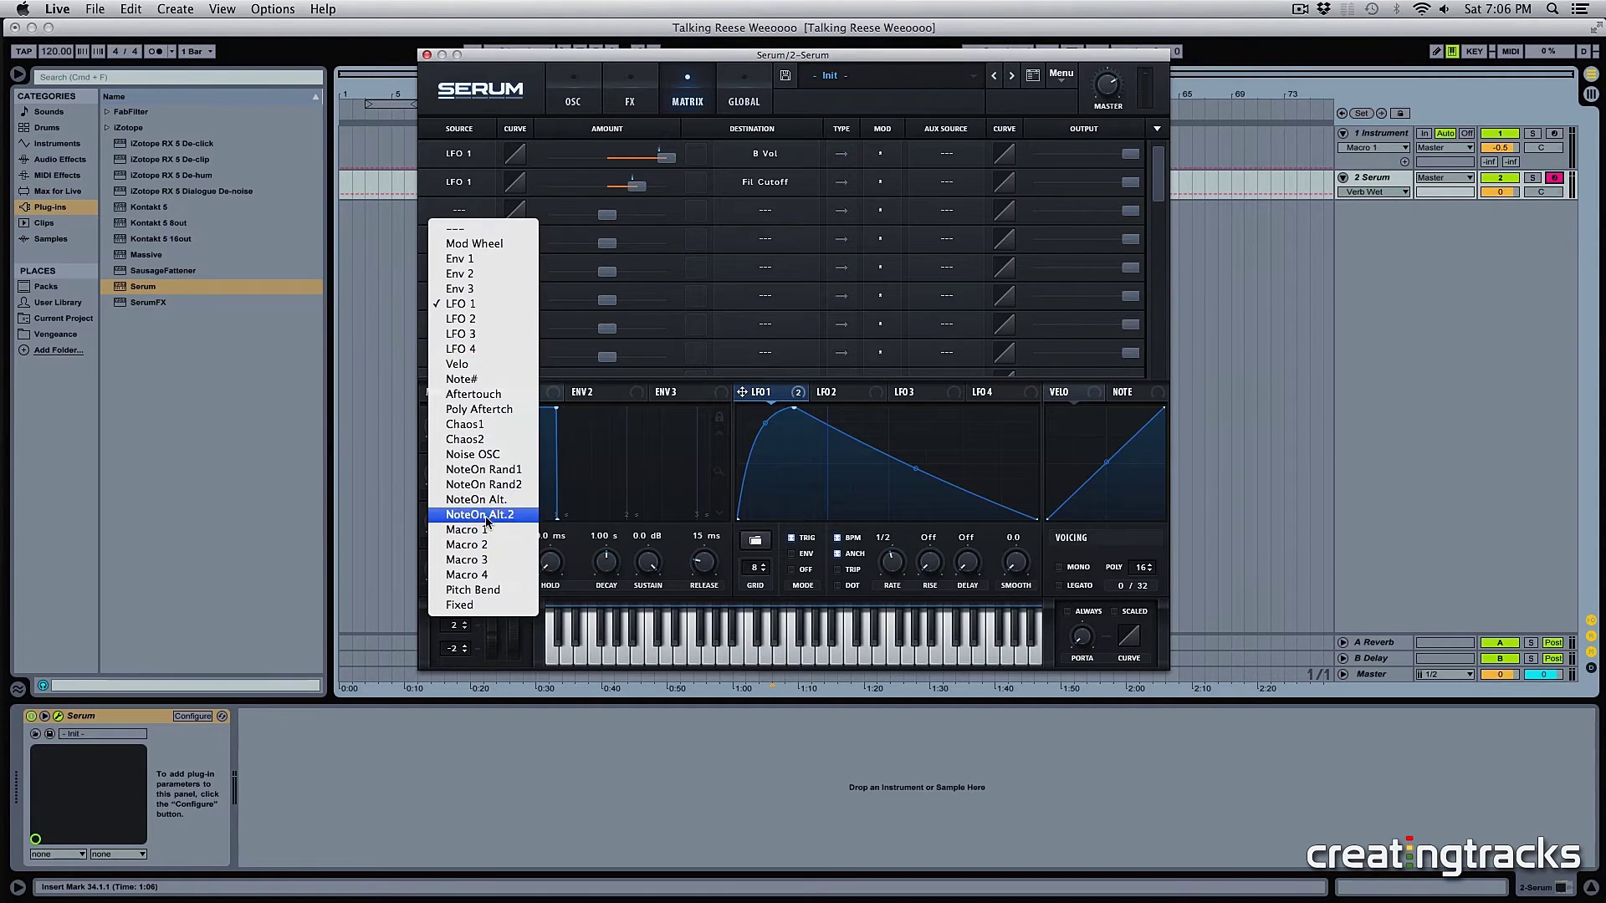
pyautogui.click(476, 305)
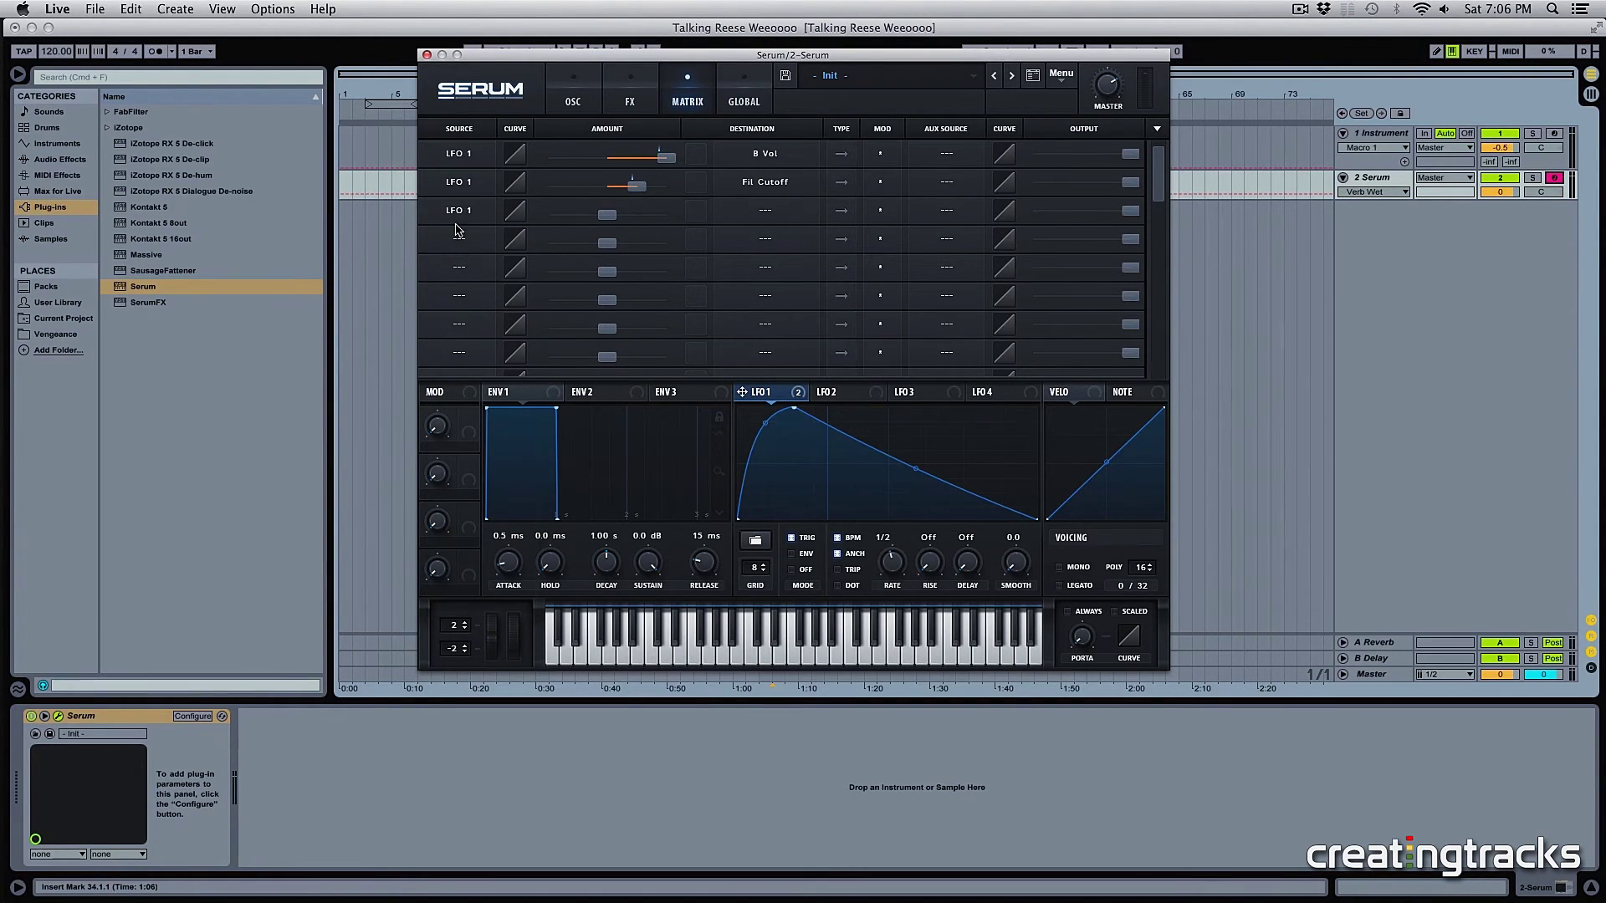
pyautogui.click(765, 210)
pyautogui.moveTo(774, 335)
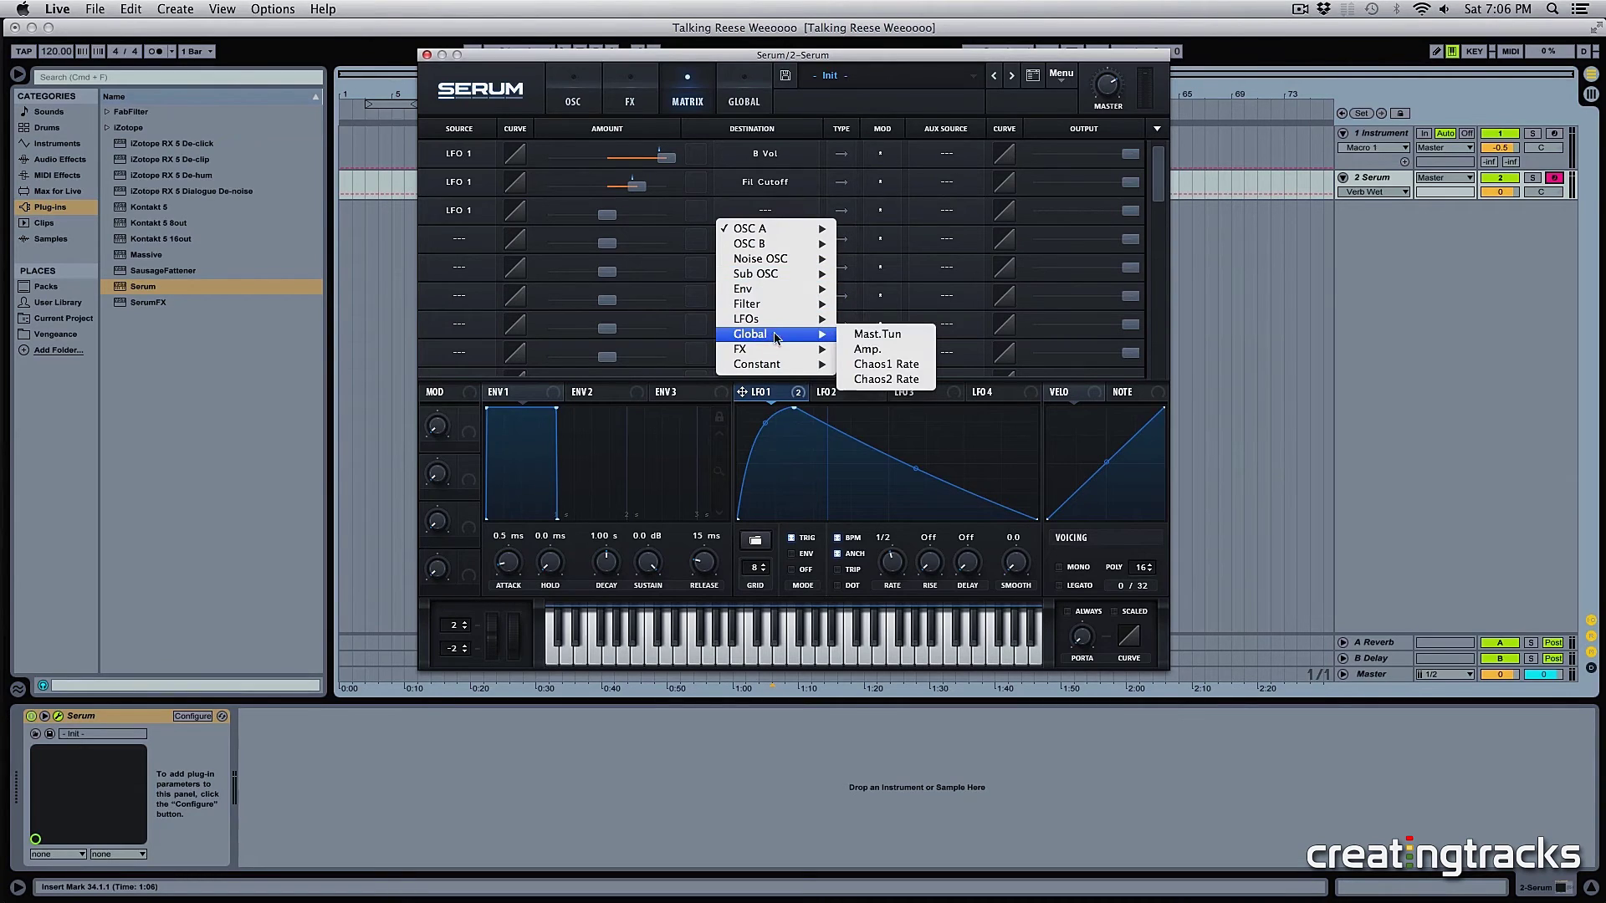
pyautogui.click(903, 338)
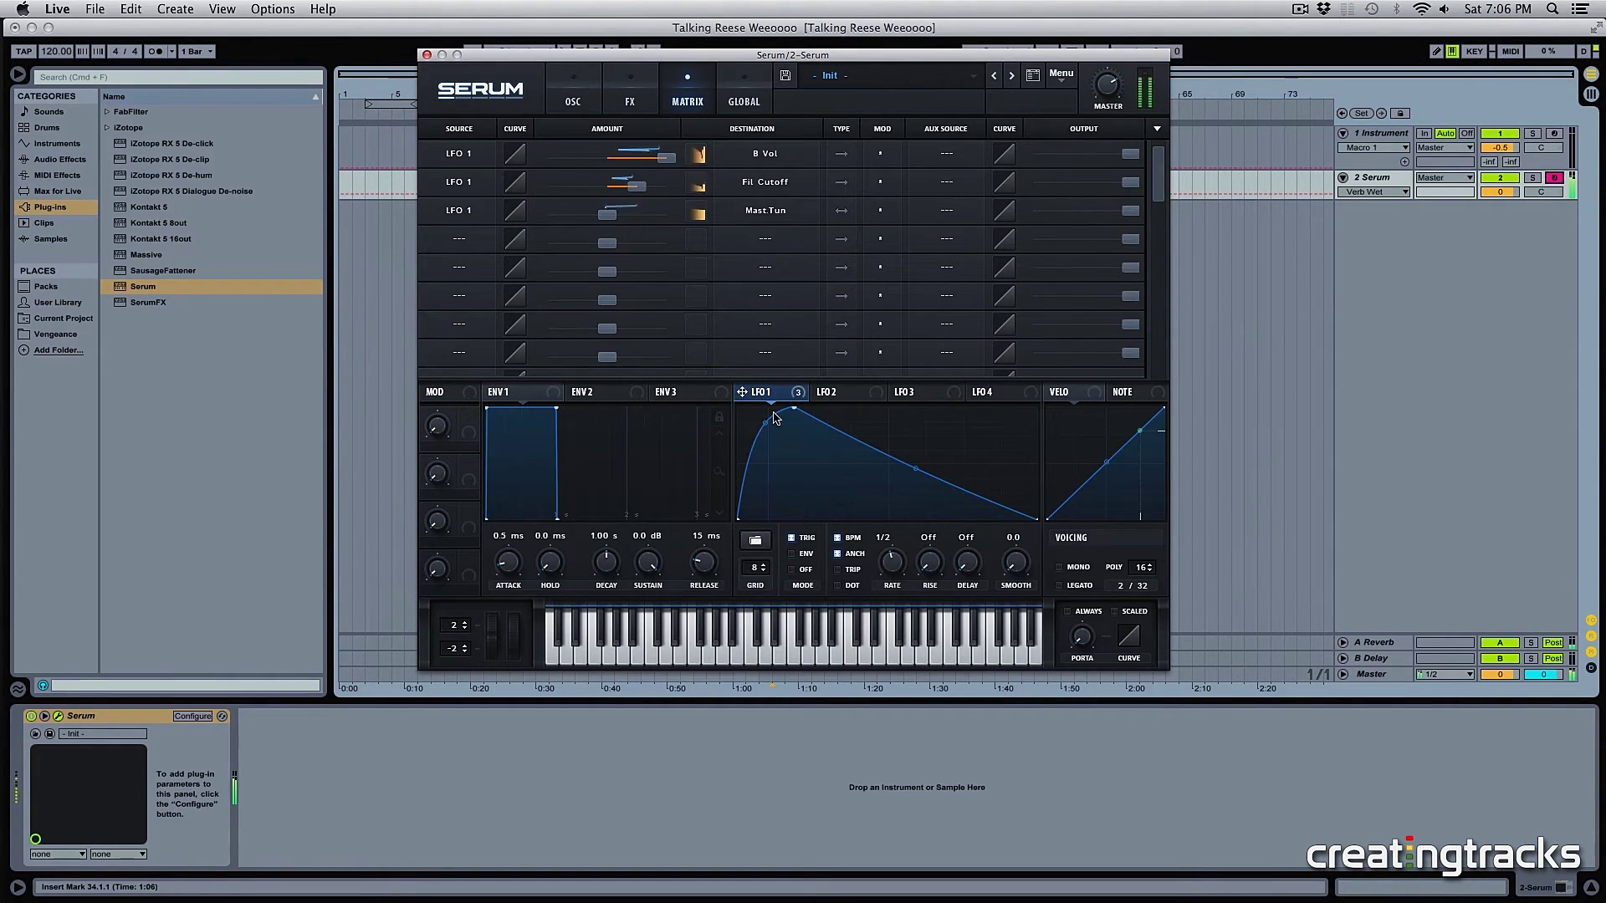
# Step: Set the LFO 1 to Mast.Tun modulation amount to 19
pyautogui.moveTo(606, 220); pyautogui.dragTo(613, 219)
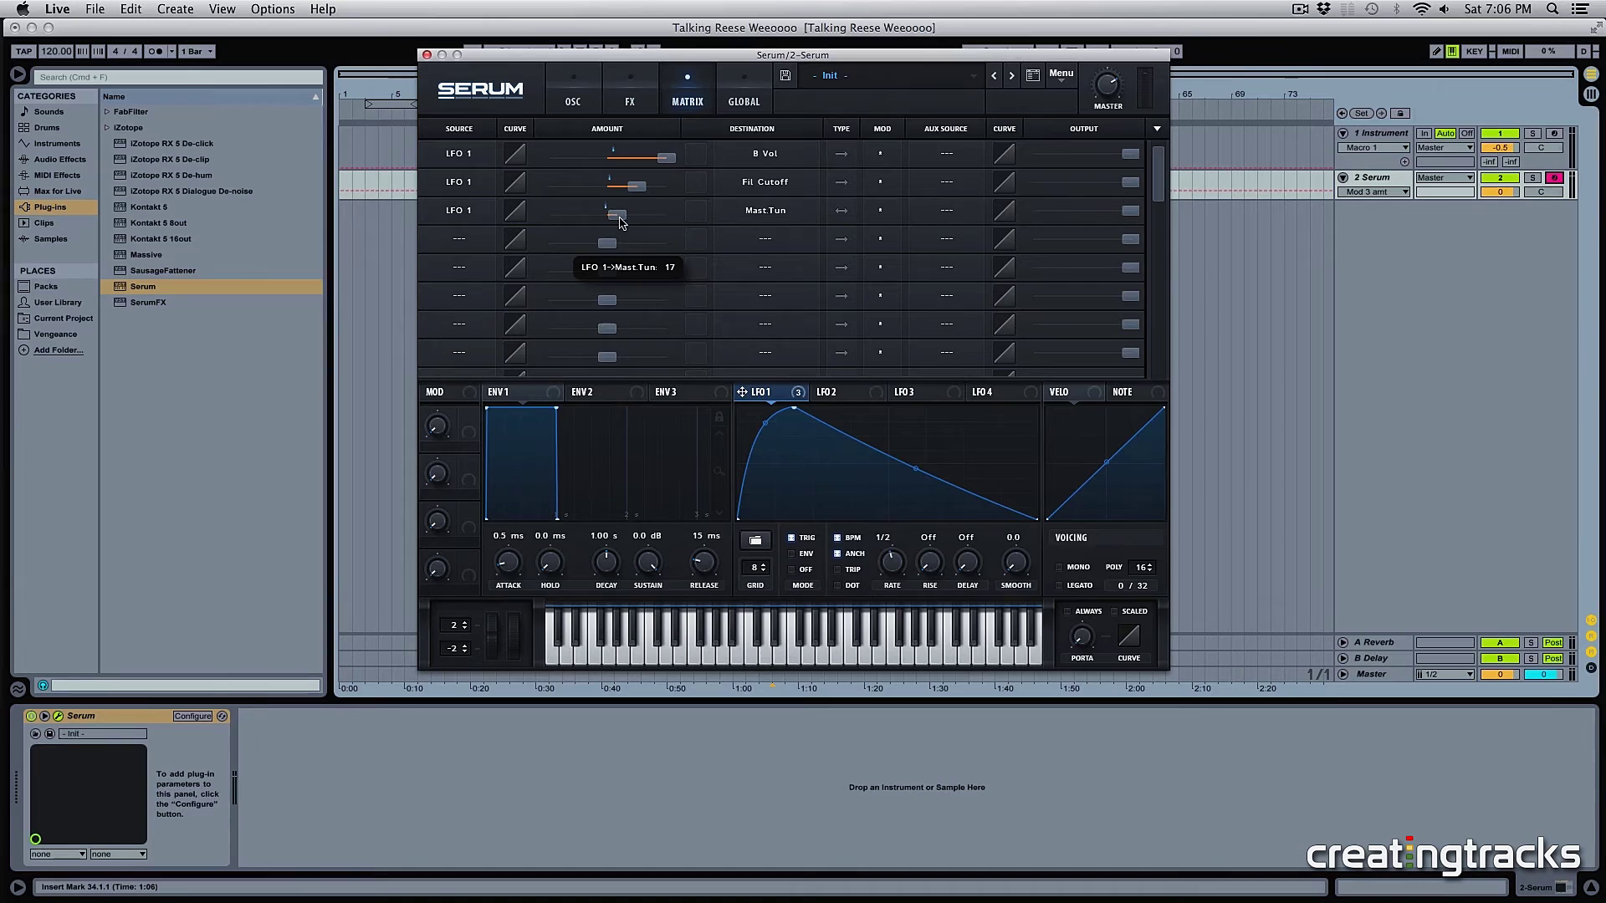
pyautogui.moveTo(609, 220); pyautogui.dragTo(624, 223)
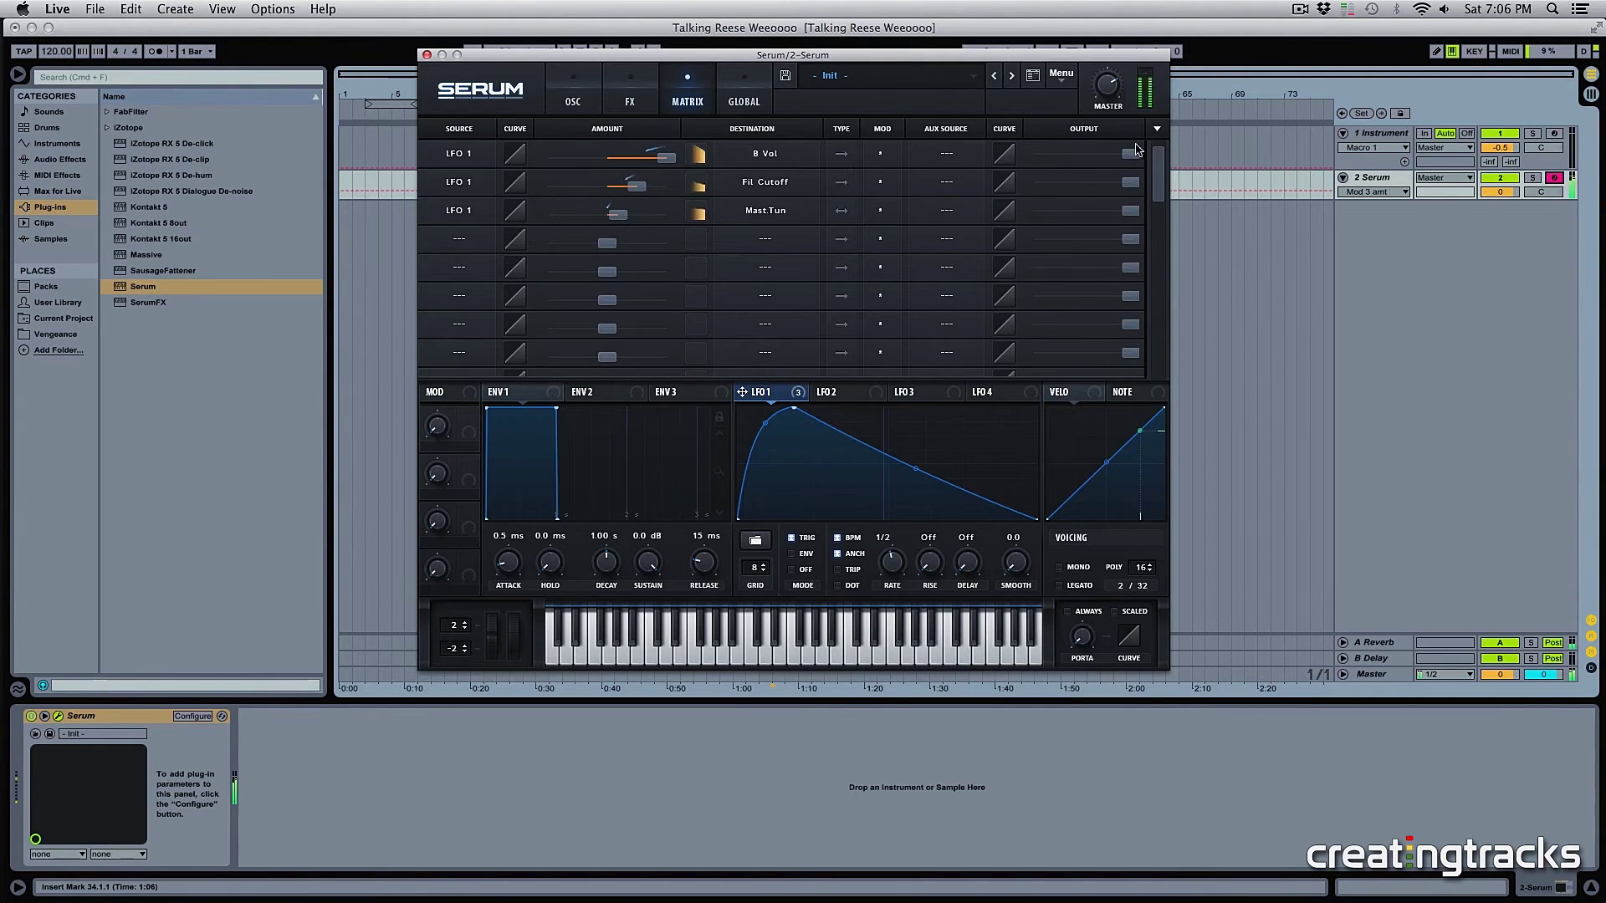
pyautogui.moveTo(594, 223)
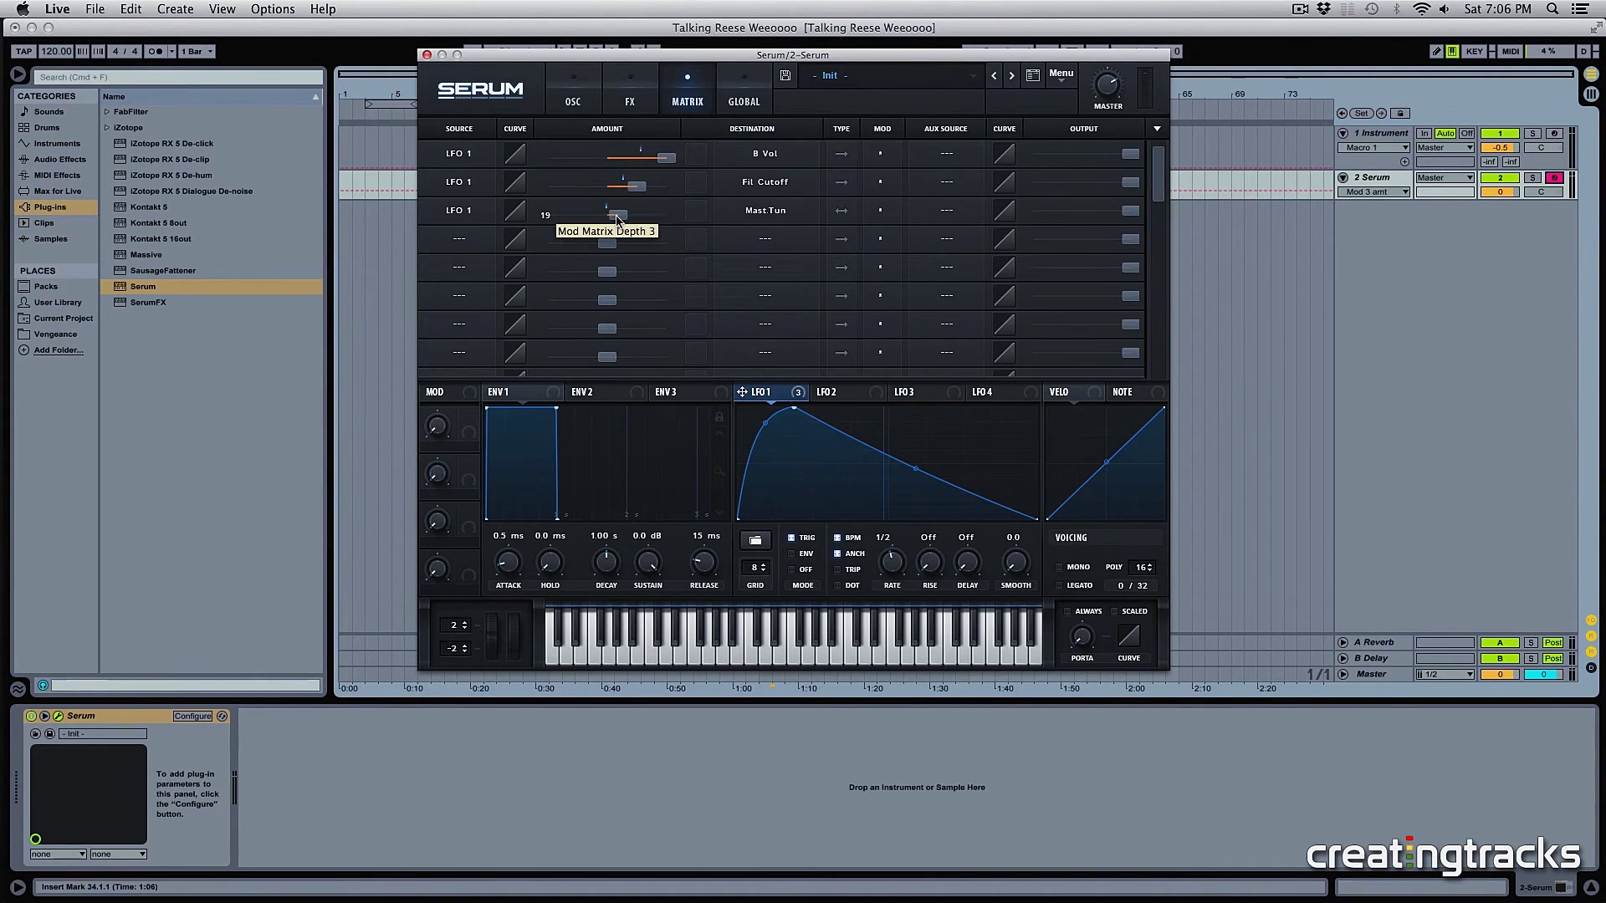
# Step: Readjust the filter's width and oscillator B's FM (From A) amount
pyautogui.click(575, 97)
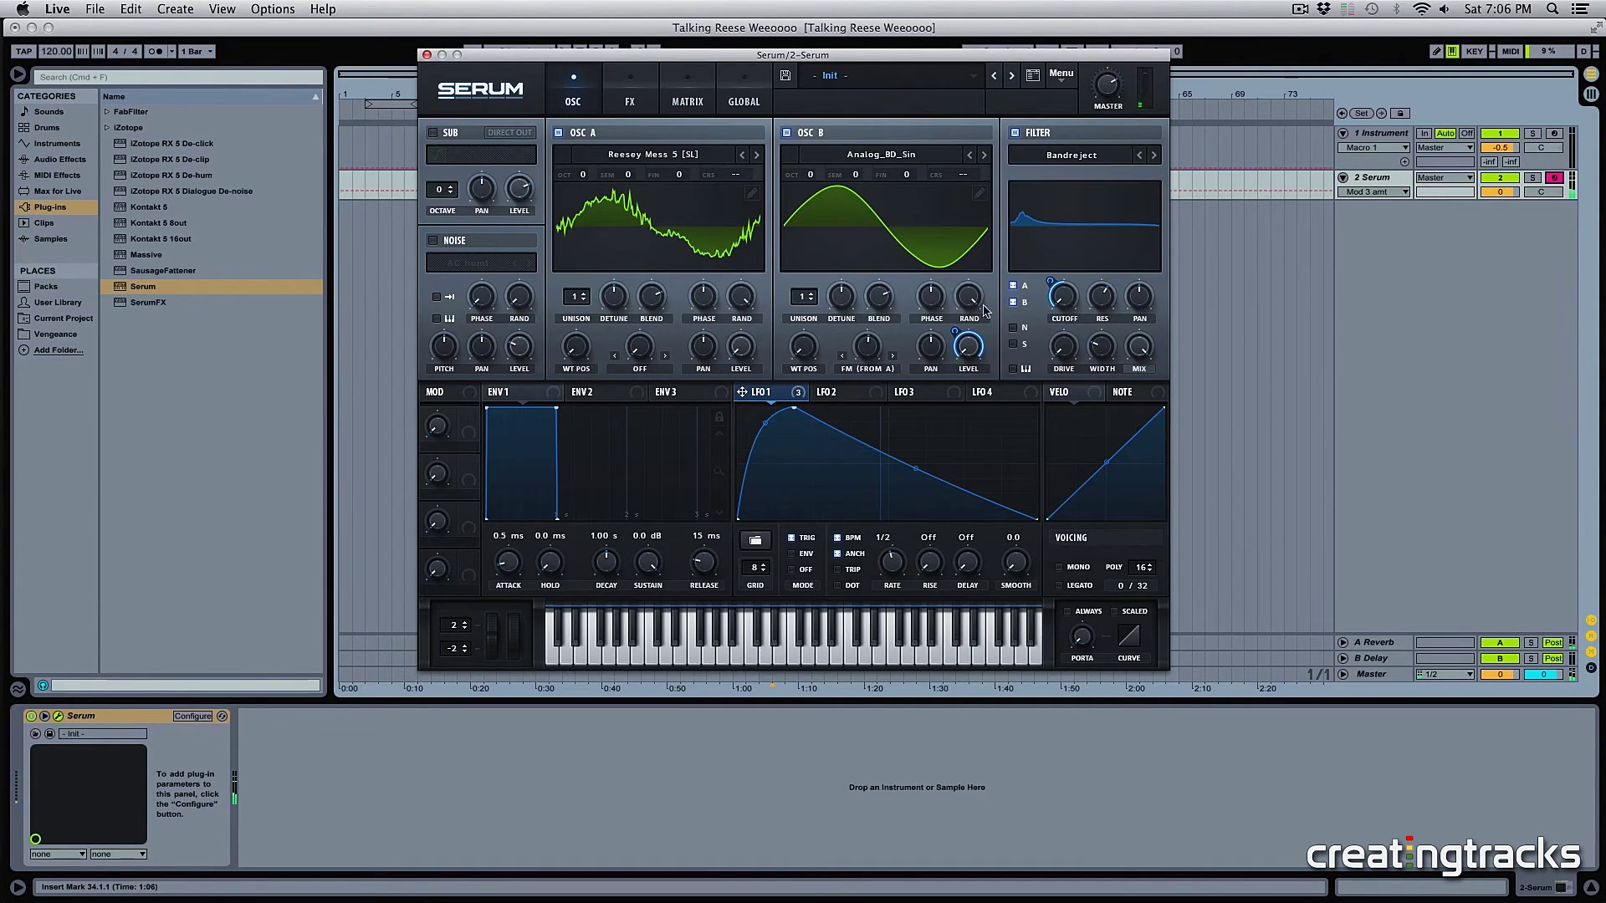
pyautogui.click(1101, 356)
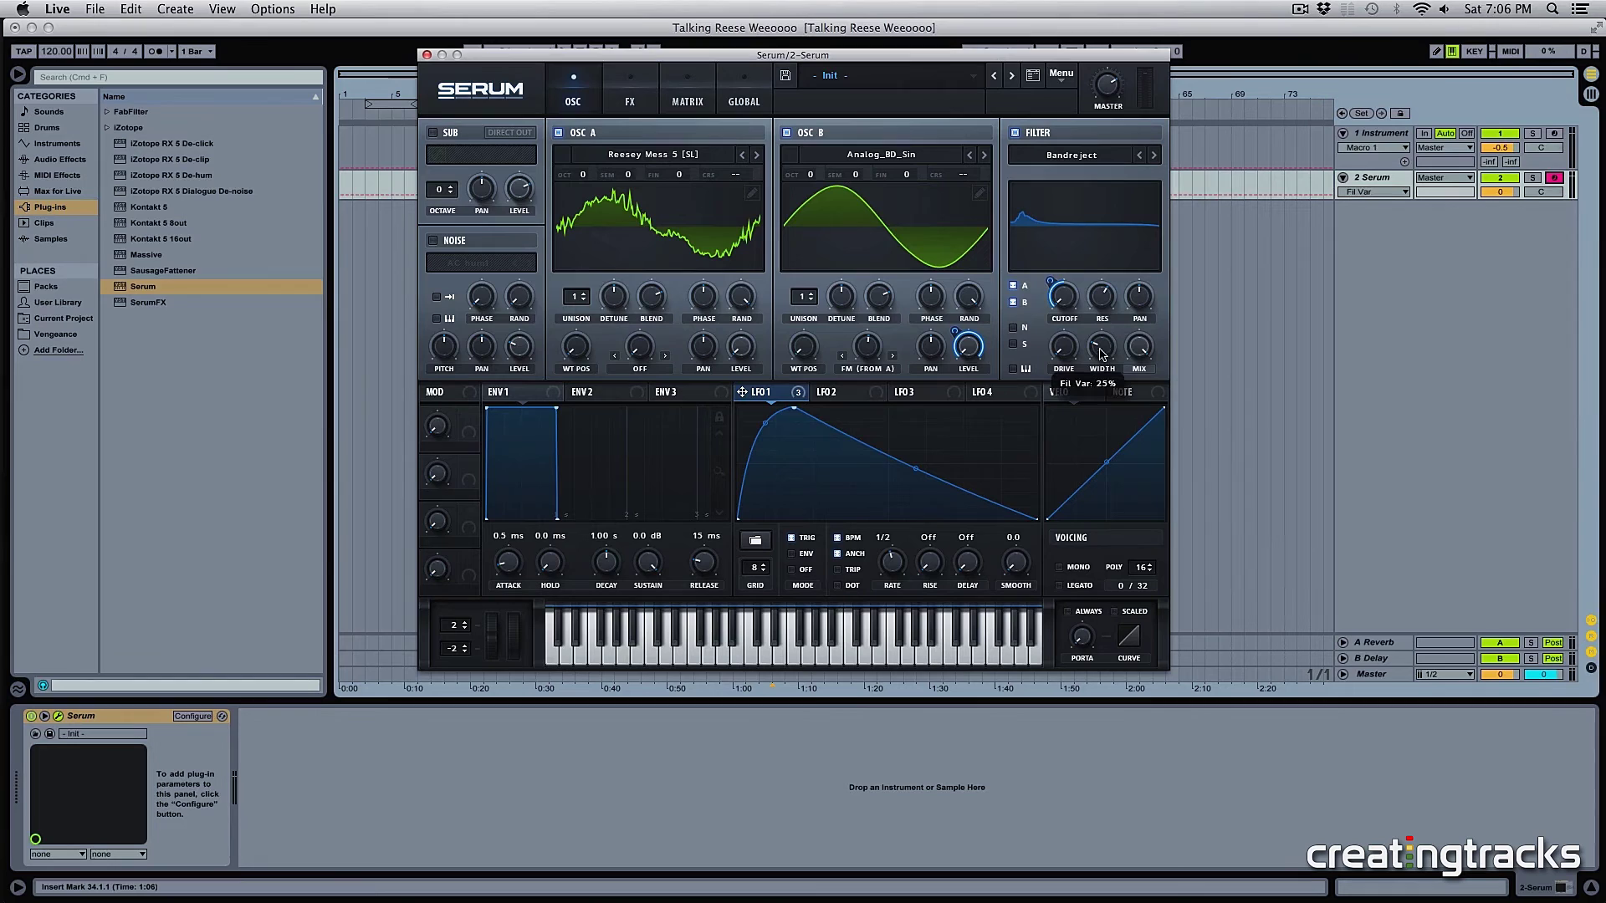
pyautogui.click(866, 347)
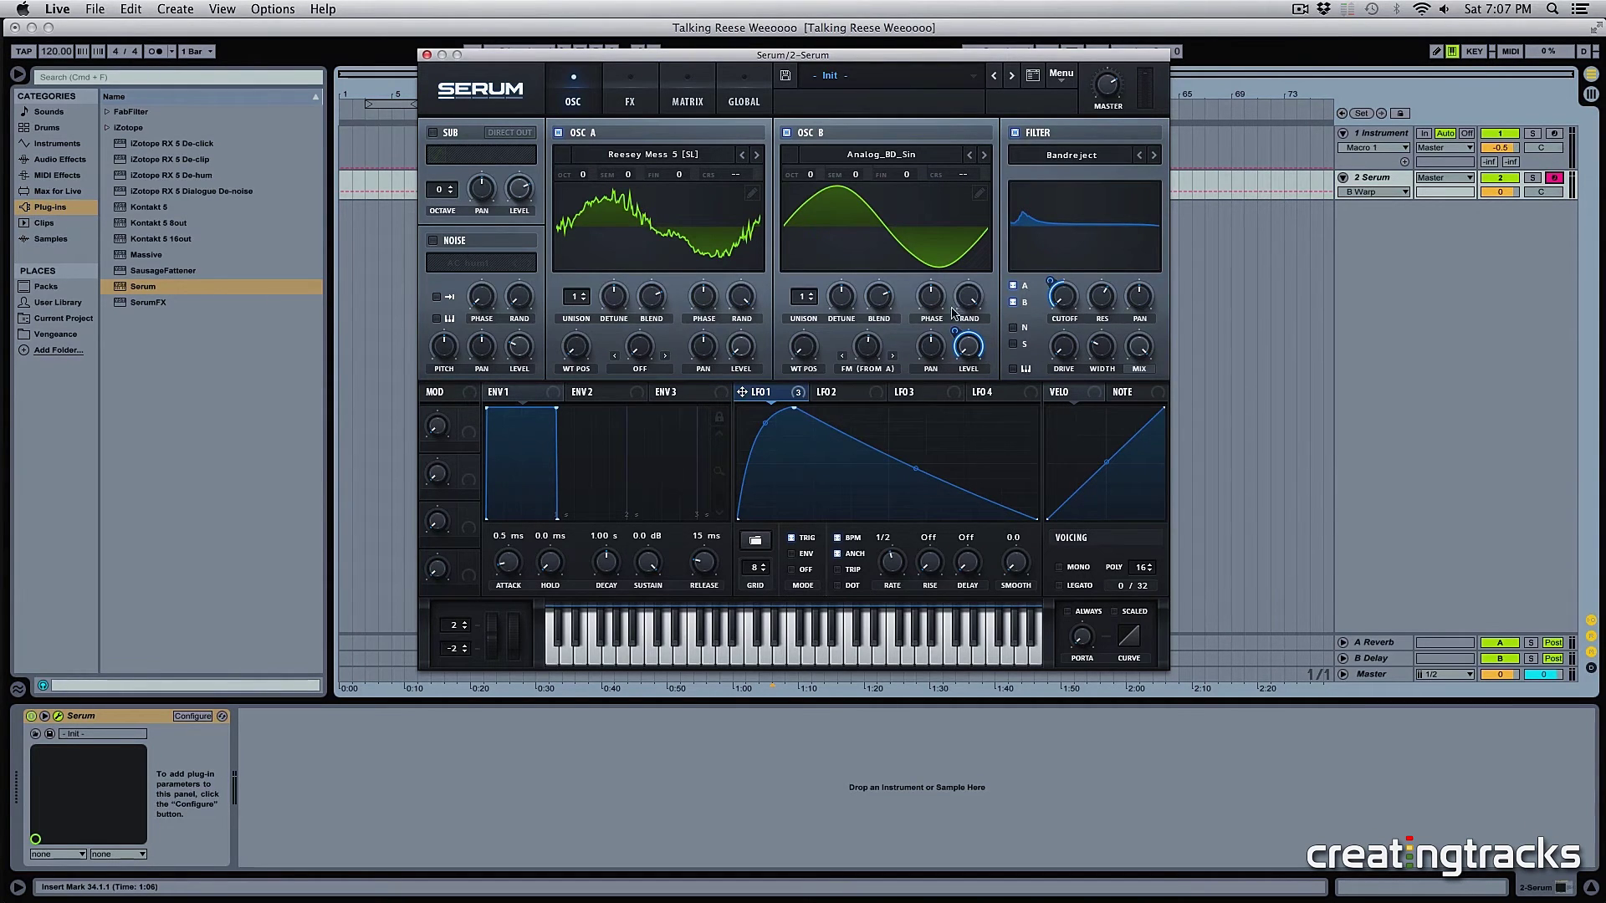
pyautogui.moveTo(1112, 359); pyautogui.dragTo(1102, 325)
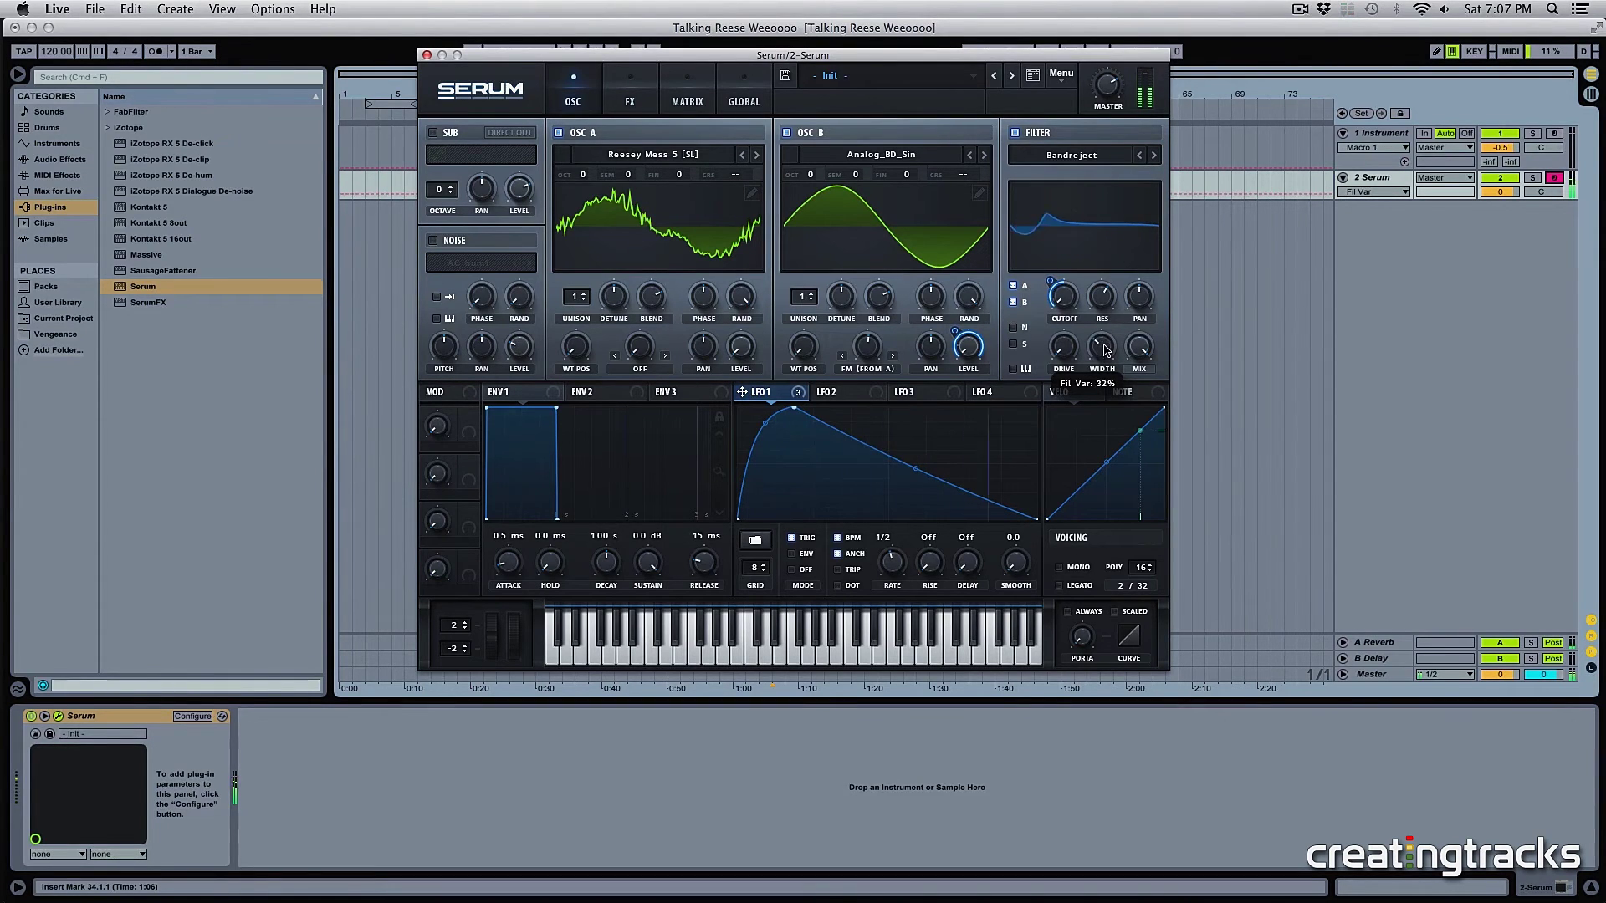
pyautogui.moveTo(1052, 283)
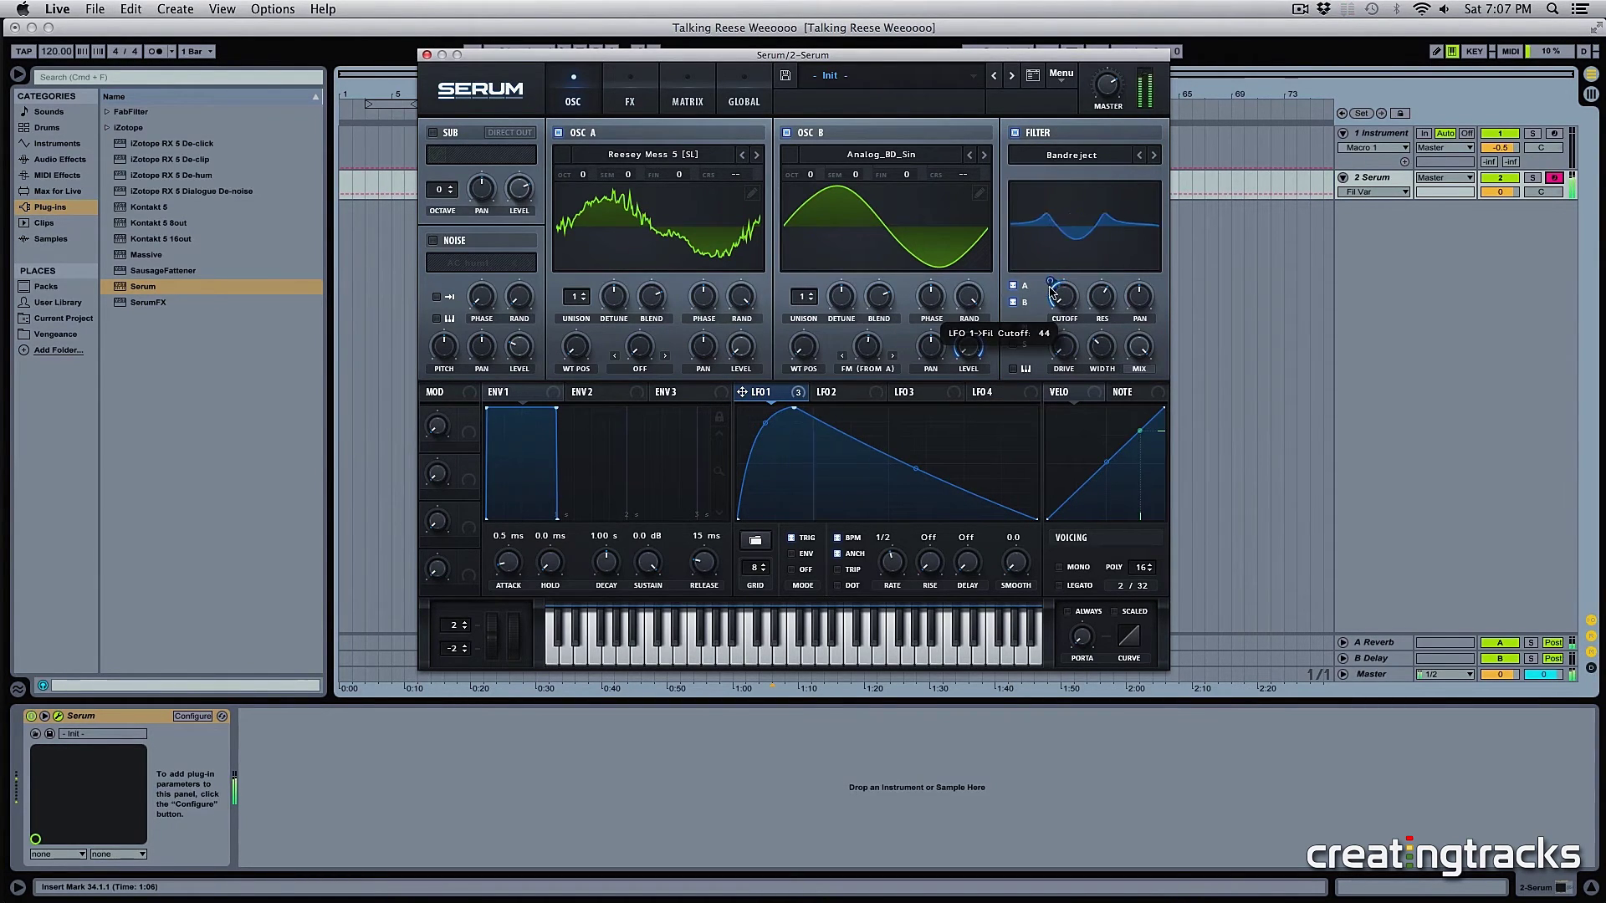
pyautogui.moveTo(879, 361); pyautogui.dragTo(877, 358)
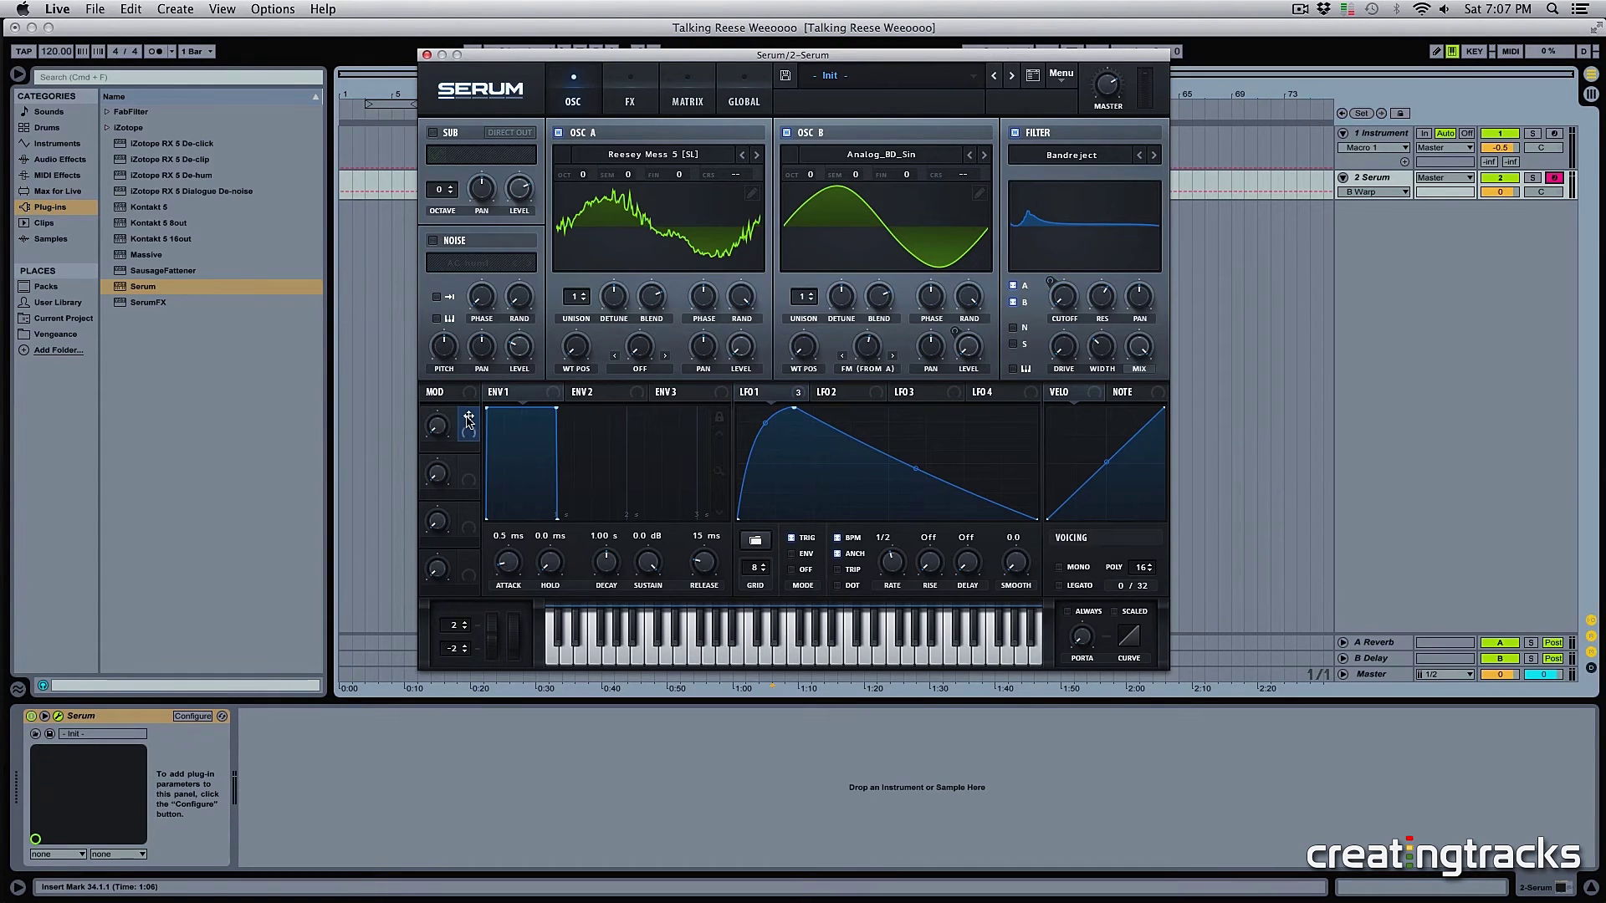
# Step: Assign macro 1 to oscillator A's wavetable position, macro 2 to the filter width and macro 3 to the filter drive
pyautogui.moveTo(468, 418); pyautogui.dragTo(576, 351)
pyautogui.moveTo(469, 466); pyautogui.dragTo(1088, 322)
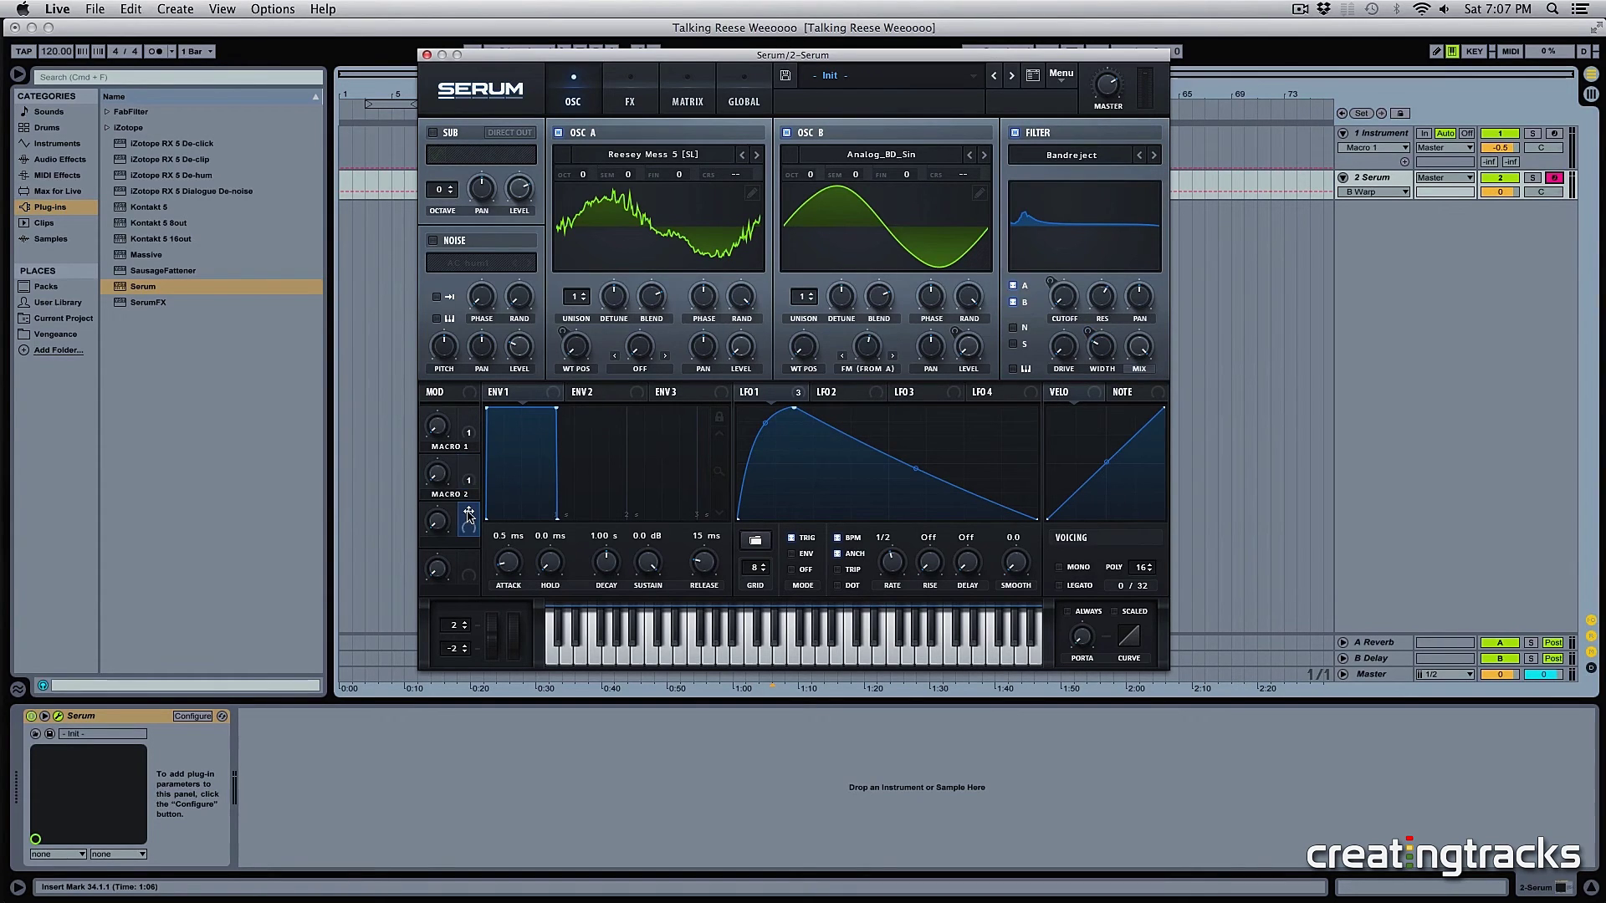
pyautogui.moveTo(468, 512); pyautogui.dragTo(1055, 365)
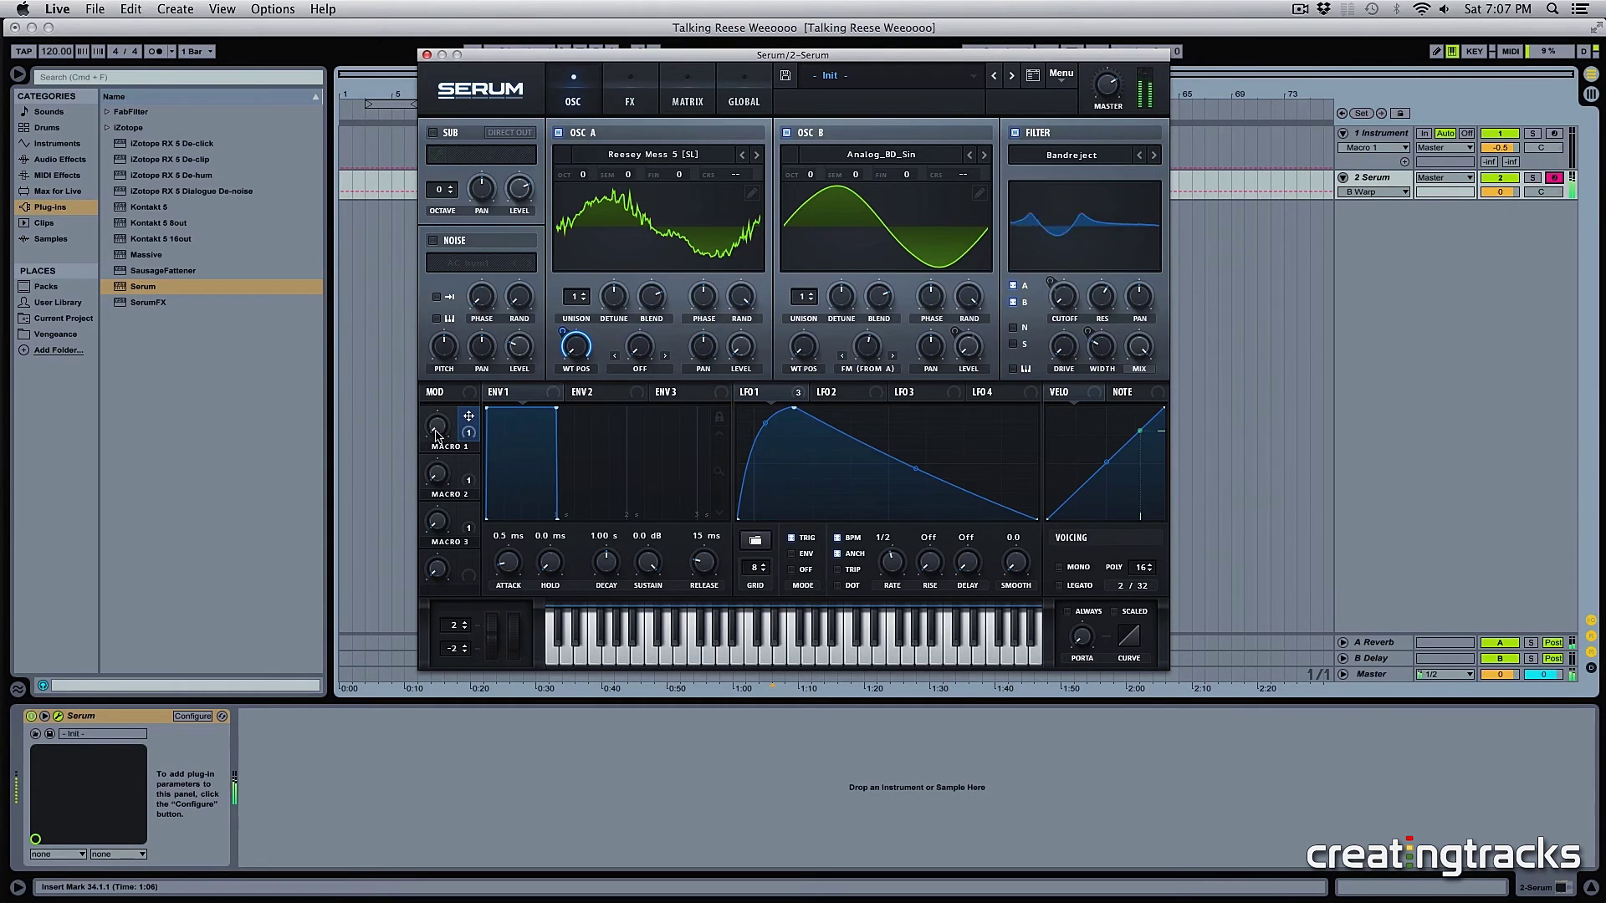
# Step: Sweep macros 1 and 2, and set macro 2's modulation of the filter width to 24
pyautogui.moveTo(436, 429); pyautogui.dragTo(470, 326)
pyautogui.moveTo(440, 483); pyautogui.dragTo(454, 598)
pyautogui.click(472, 470)
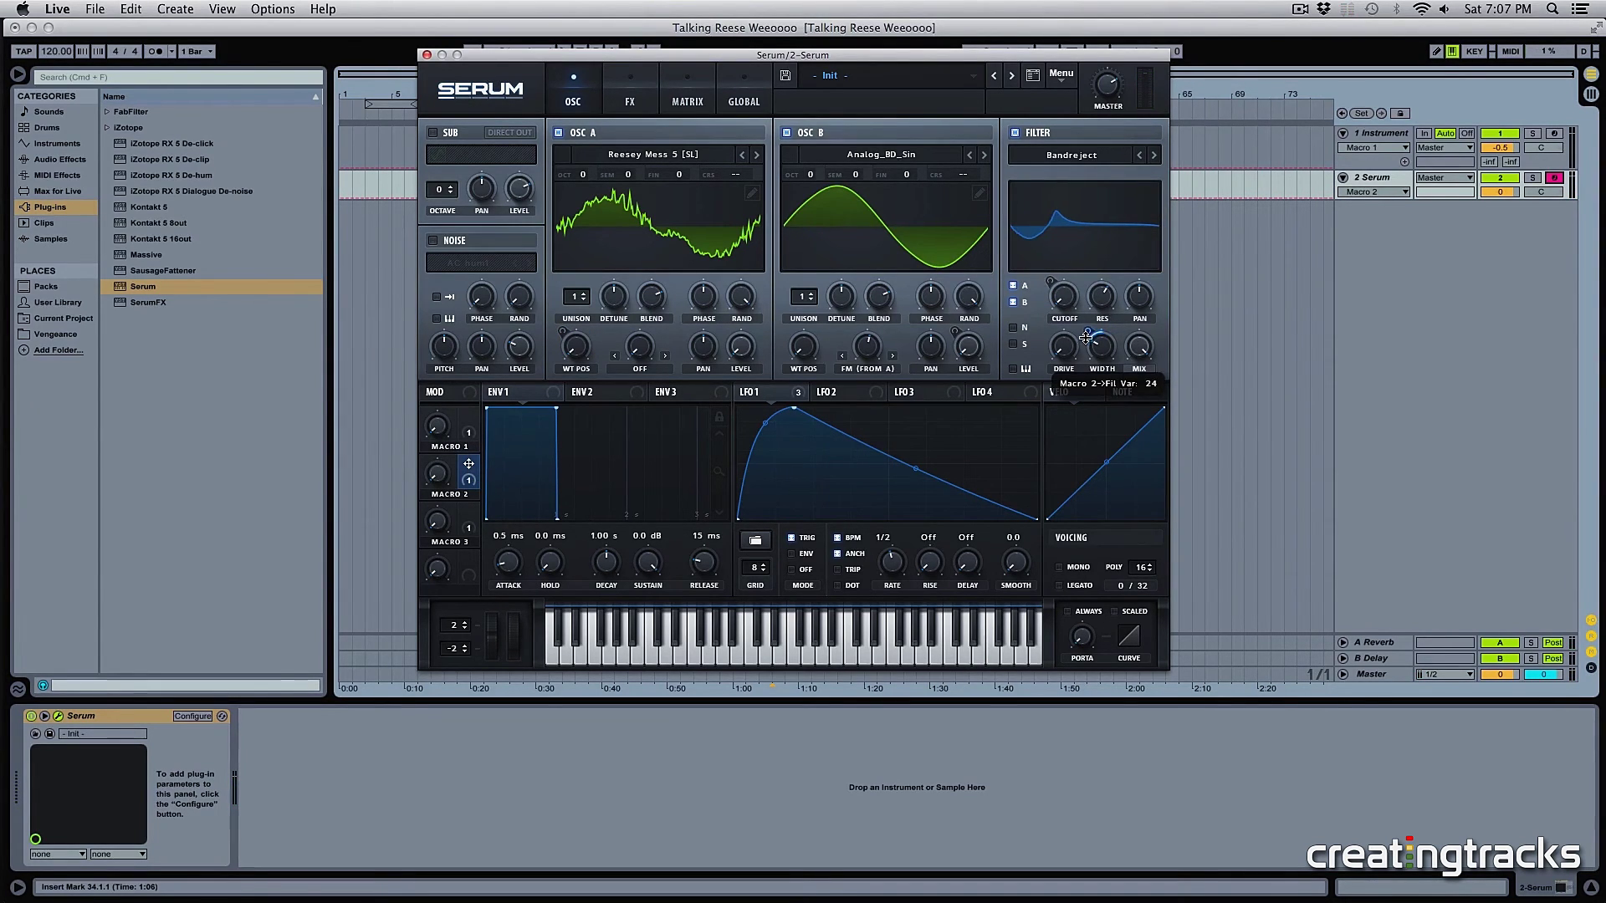
# Step: Audition macro 2 by sweeping it up and back to zero, and check macro 3
pyautogui.moveTo(439, 475); pyautogui.dragTo(460, 318)
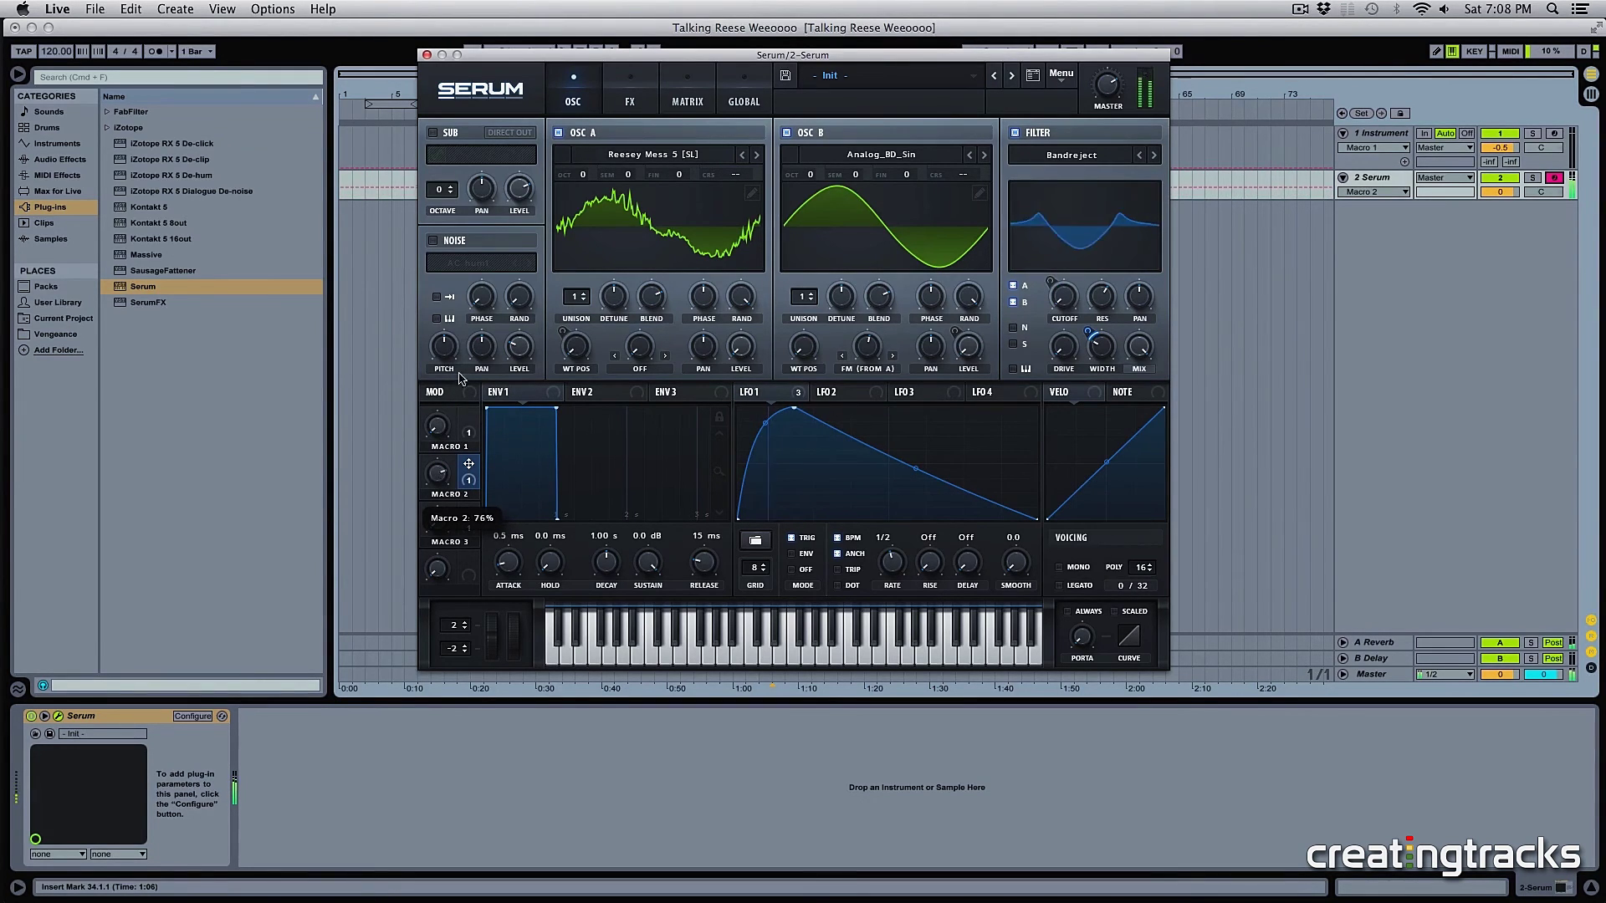
pyautogui.moveTo(459, 373); pyautogui.dragTo(475, 650)
pyautogui.click(430, 516)
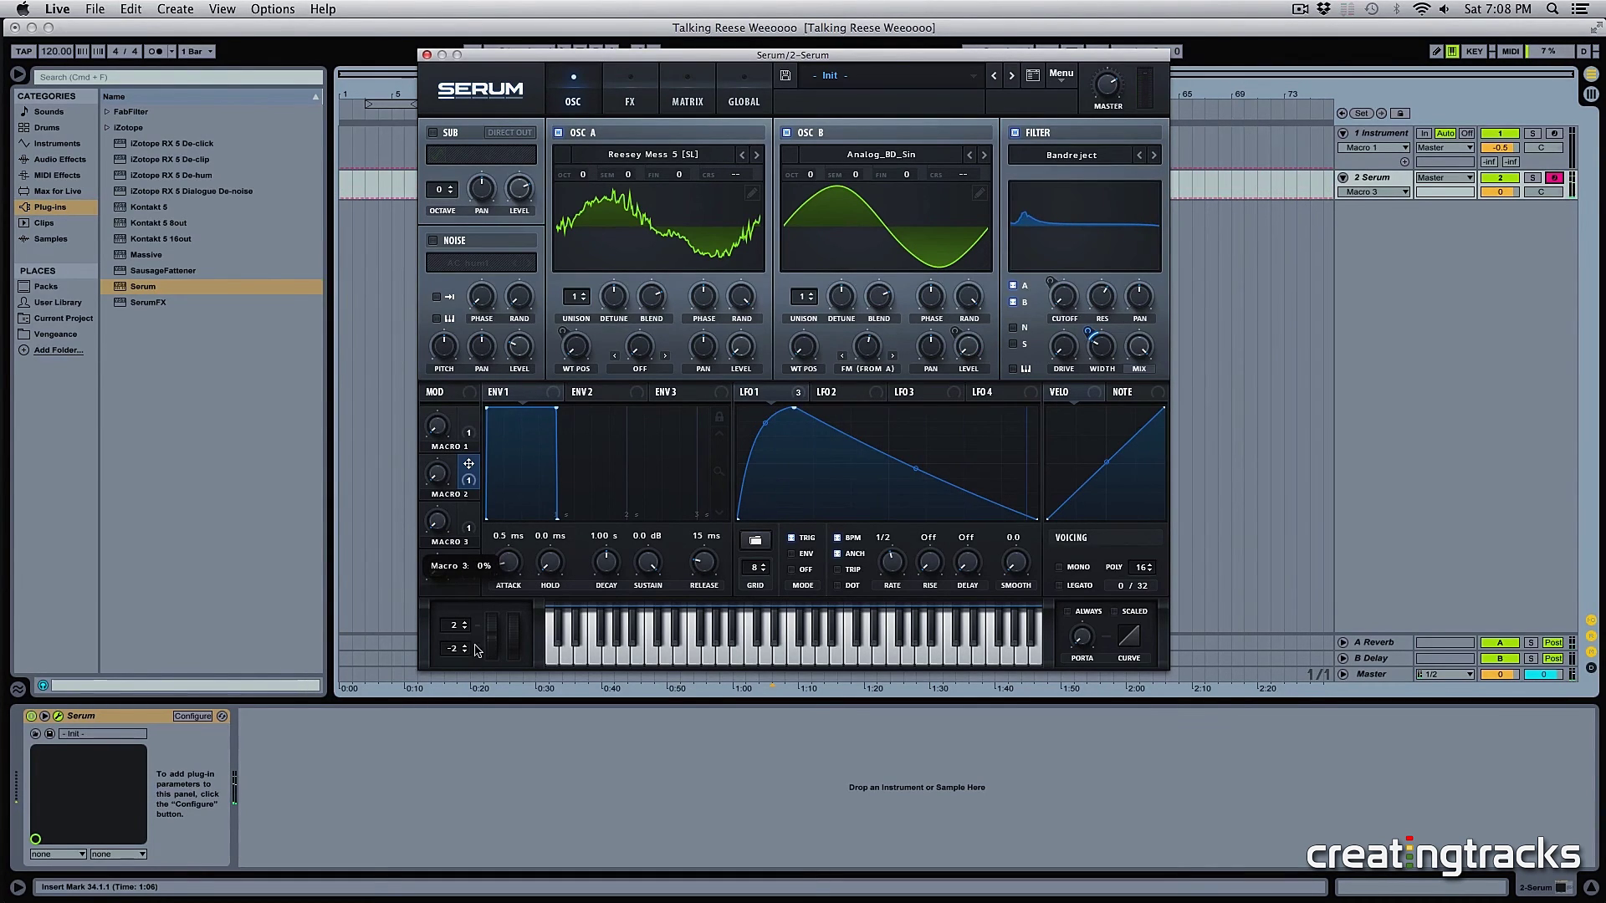
# Step: Audition the patch by playing high and low notes across different octaves of the keyboard
pyautogui.press('z')
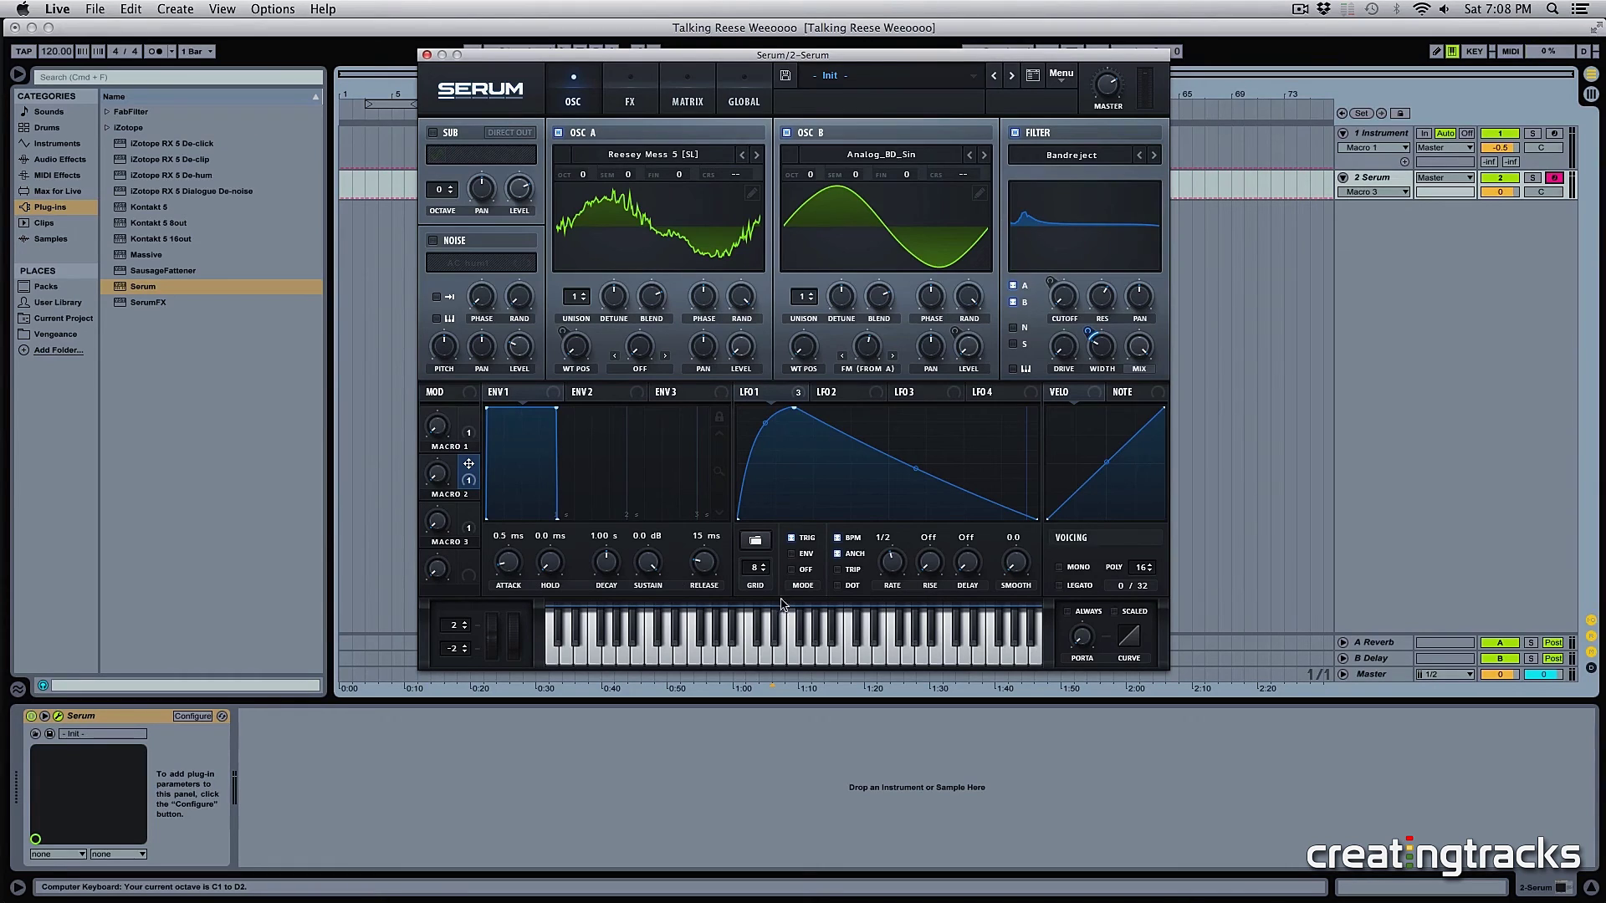
pyautogui.click(955, 656)
pyautogui.click(953, 656)
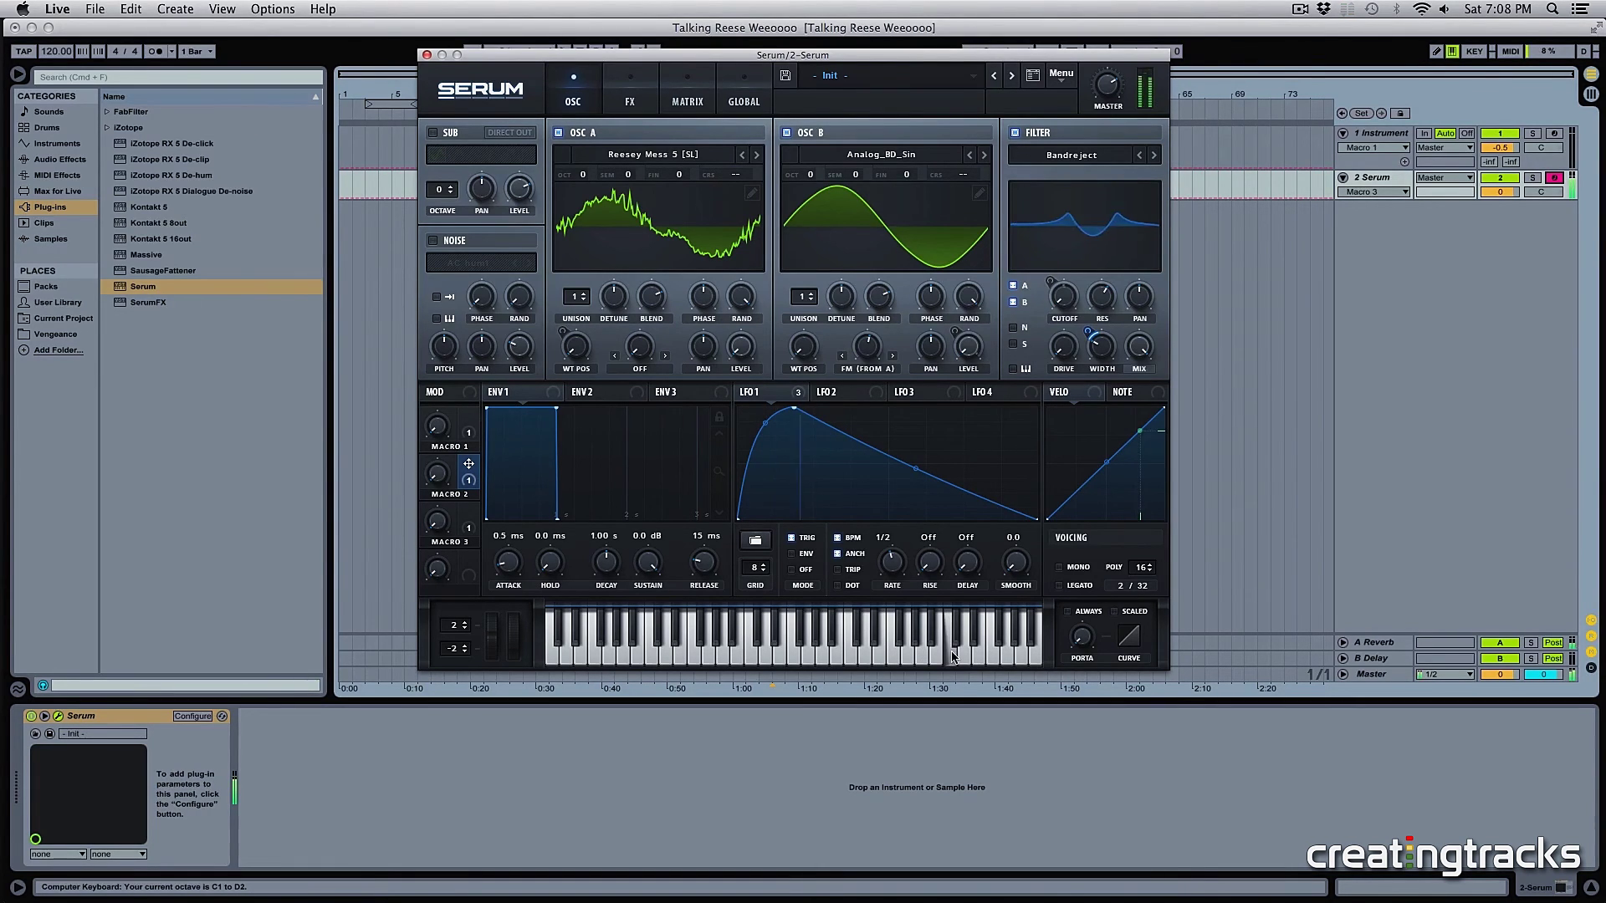
pyautogui.click(888, 654)
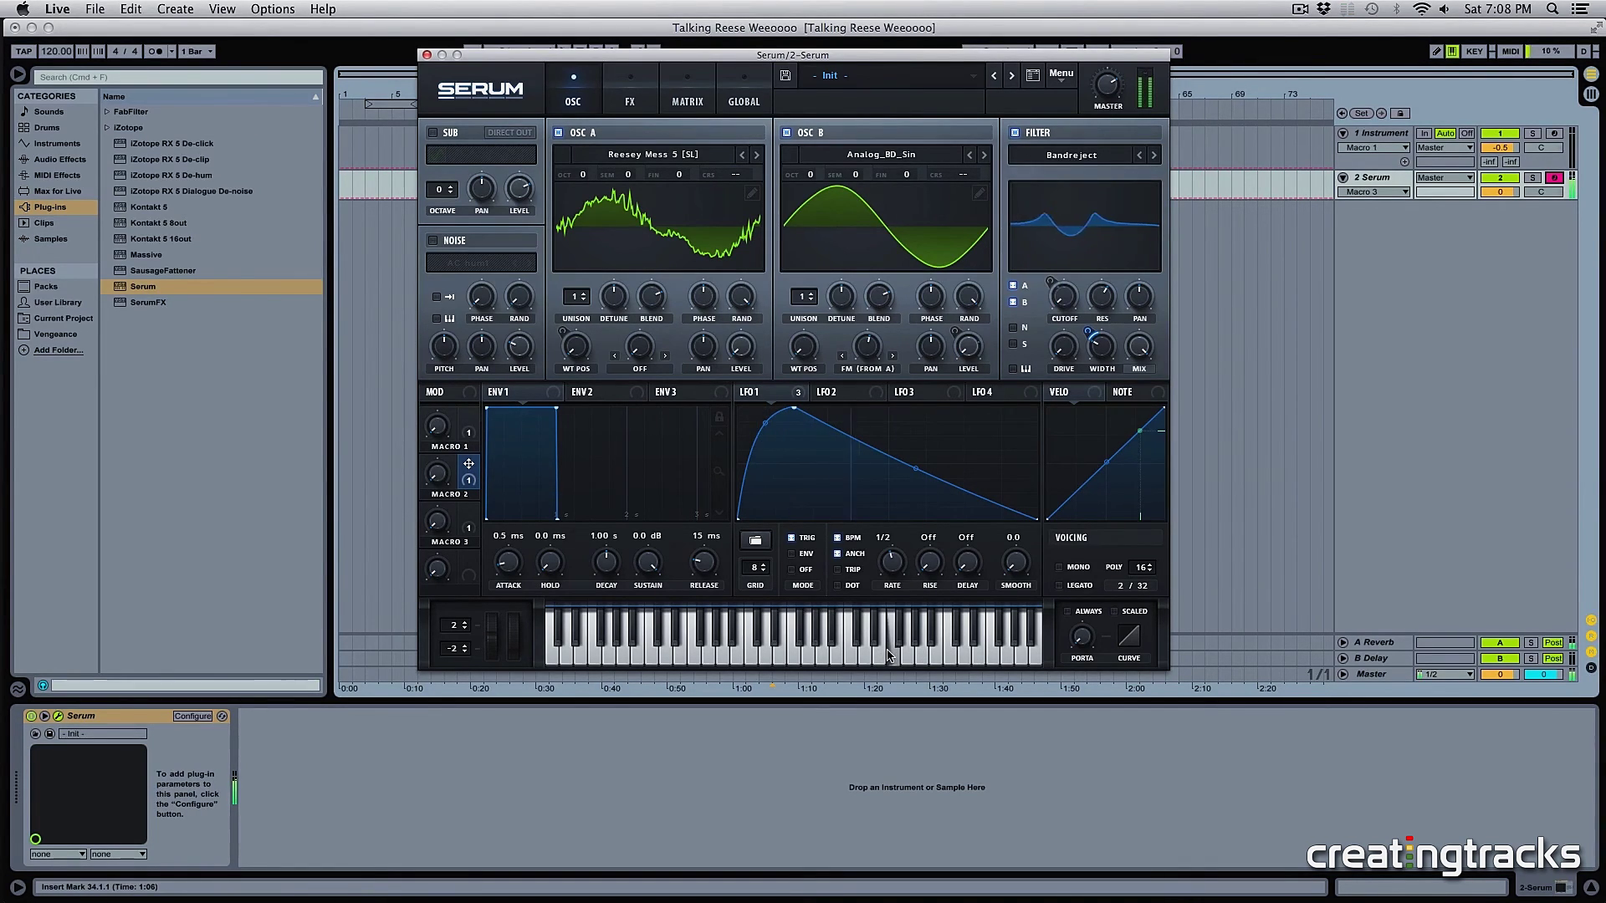
pyautogui.click(852, 657)
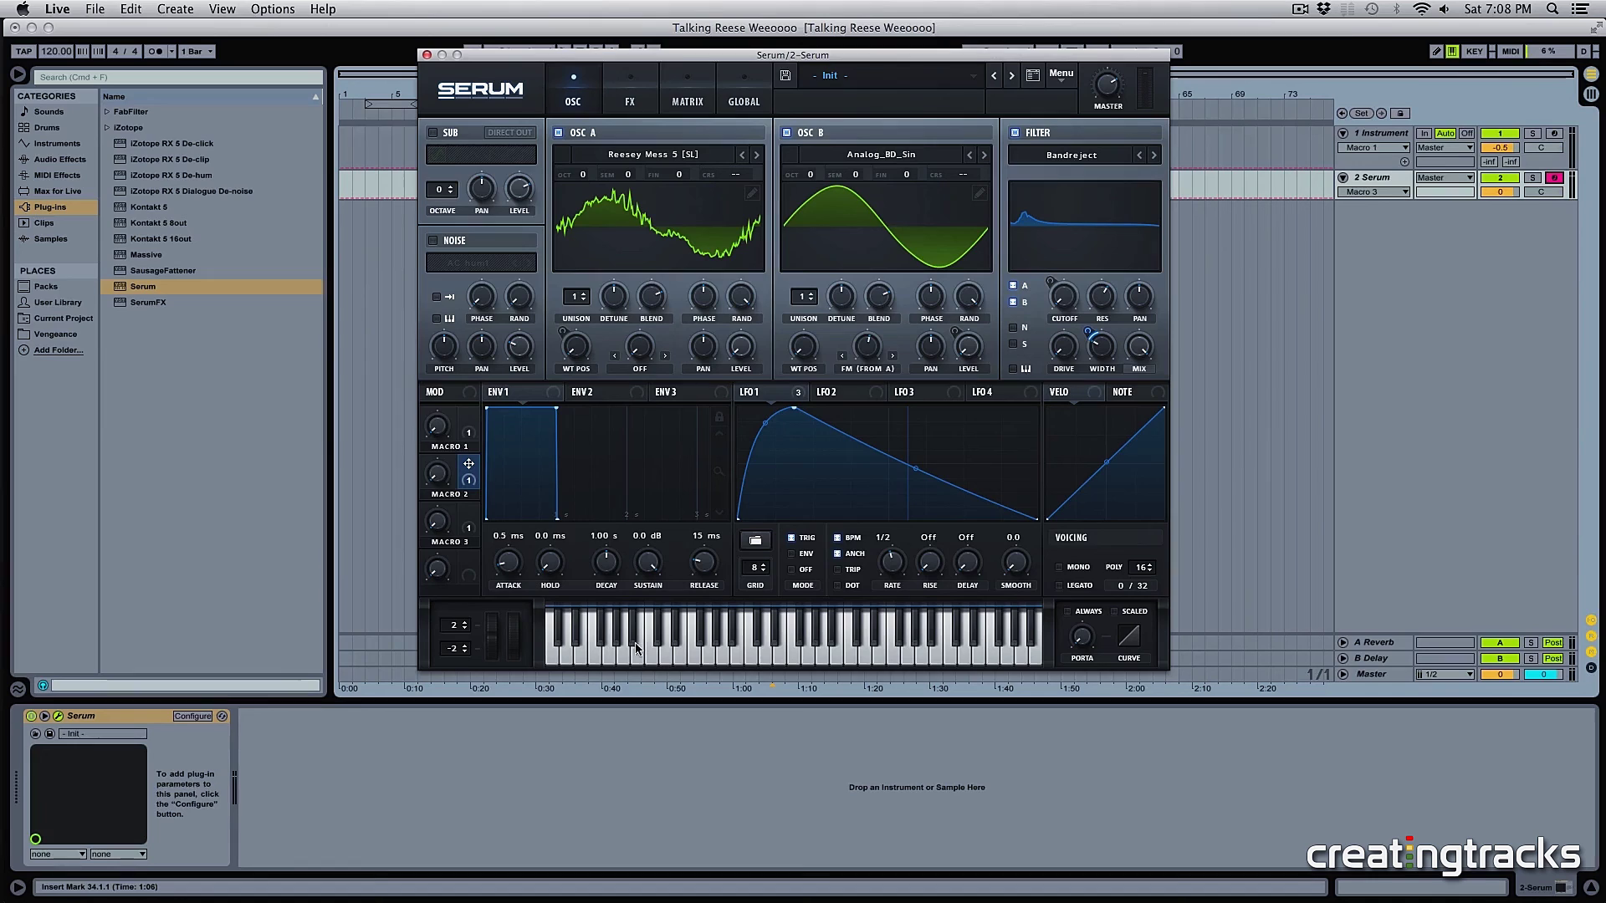
pyautogui.click(699, 659)
pyautogui.click(593, 659)
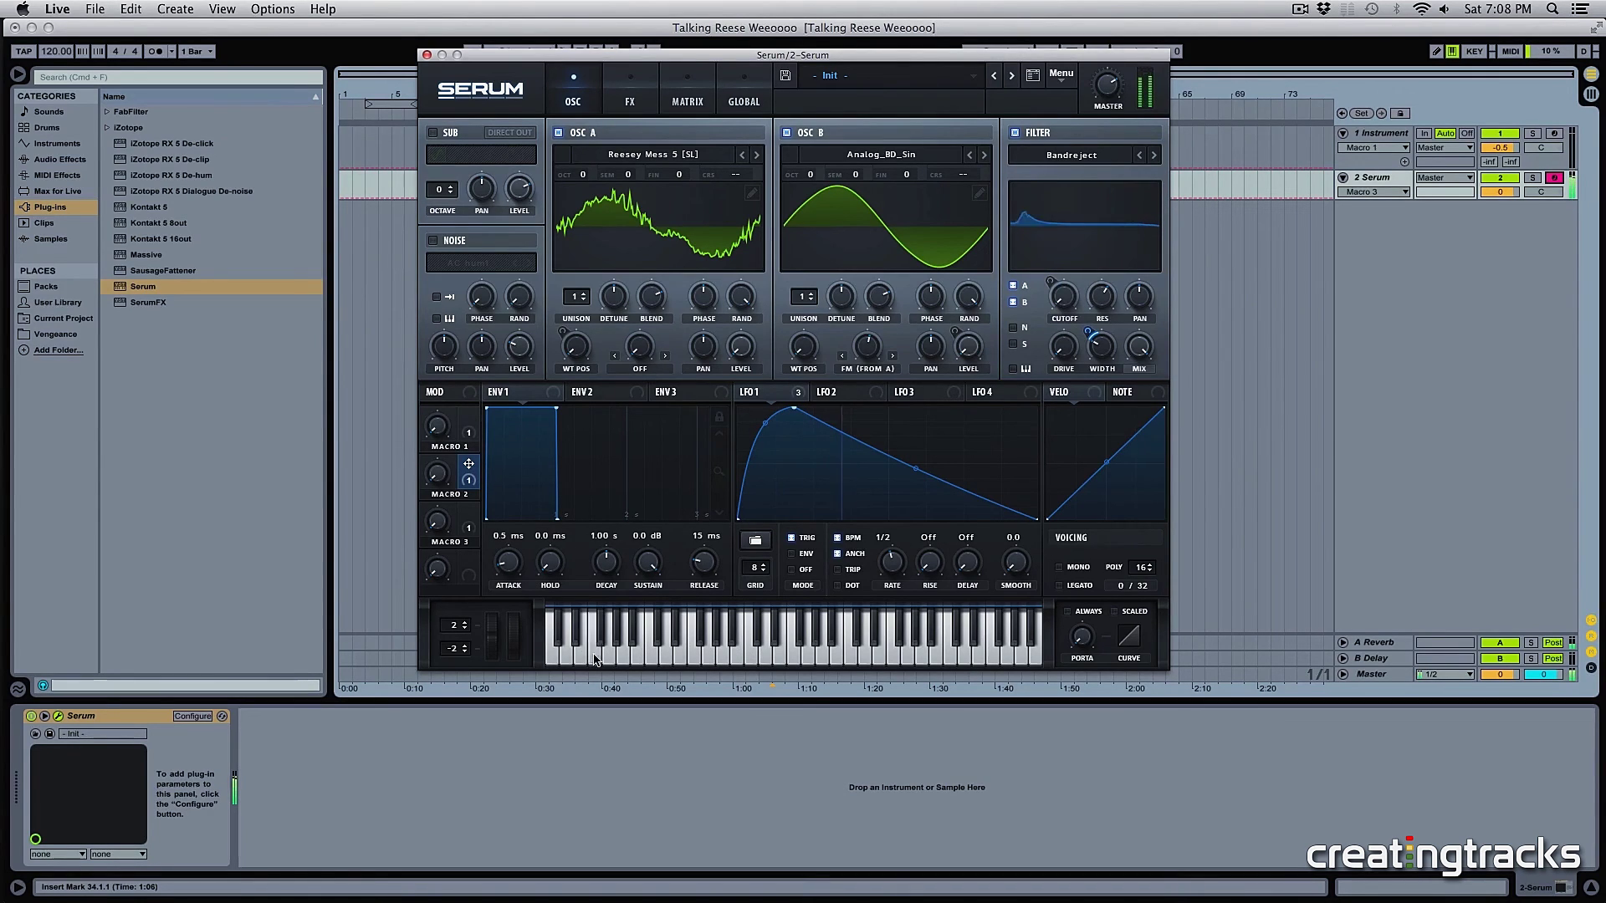
pyautogui.click(594, 660)
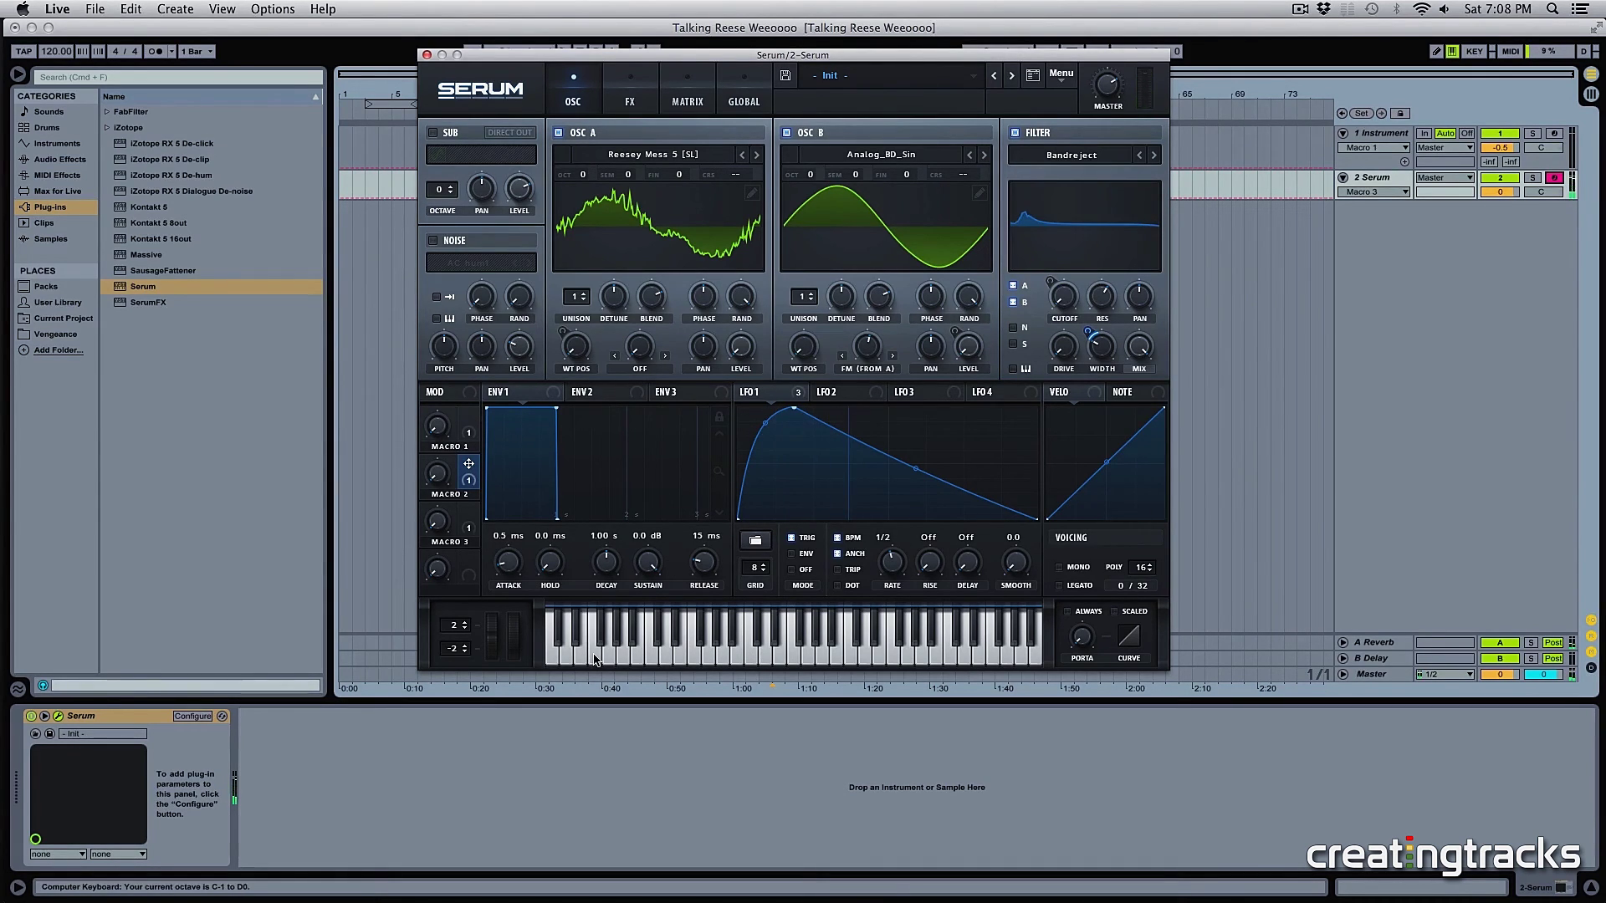
pyautogui.click(594, 660)
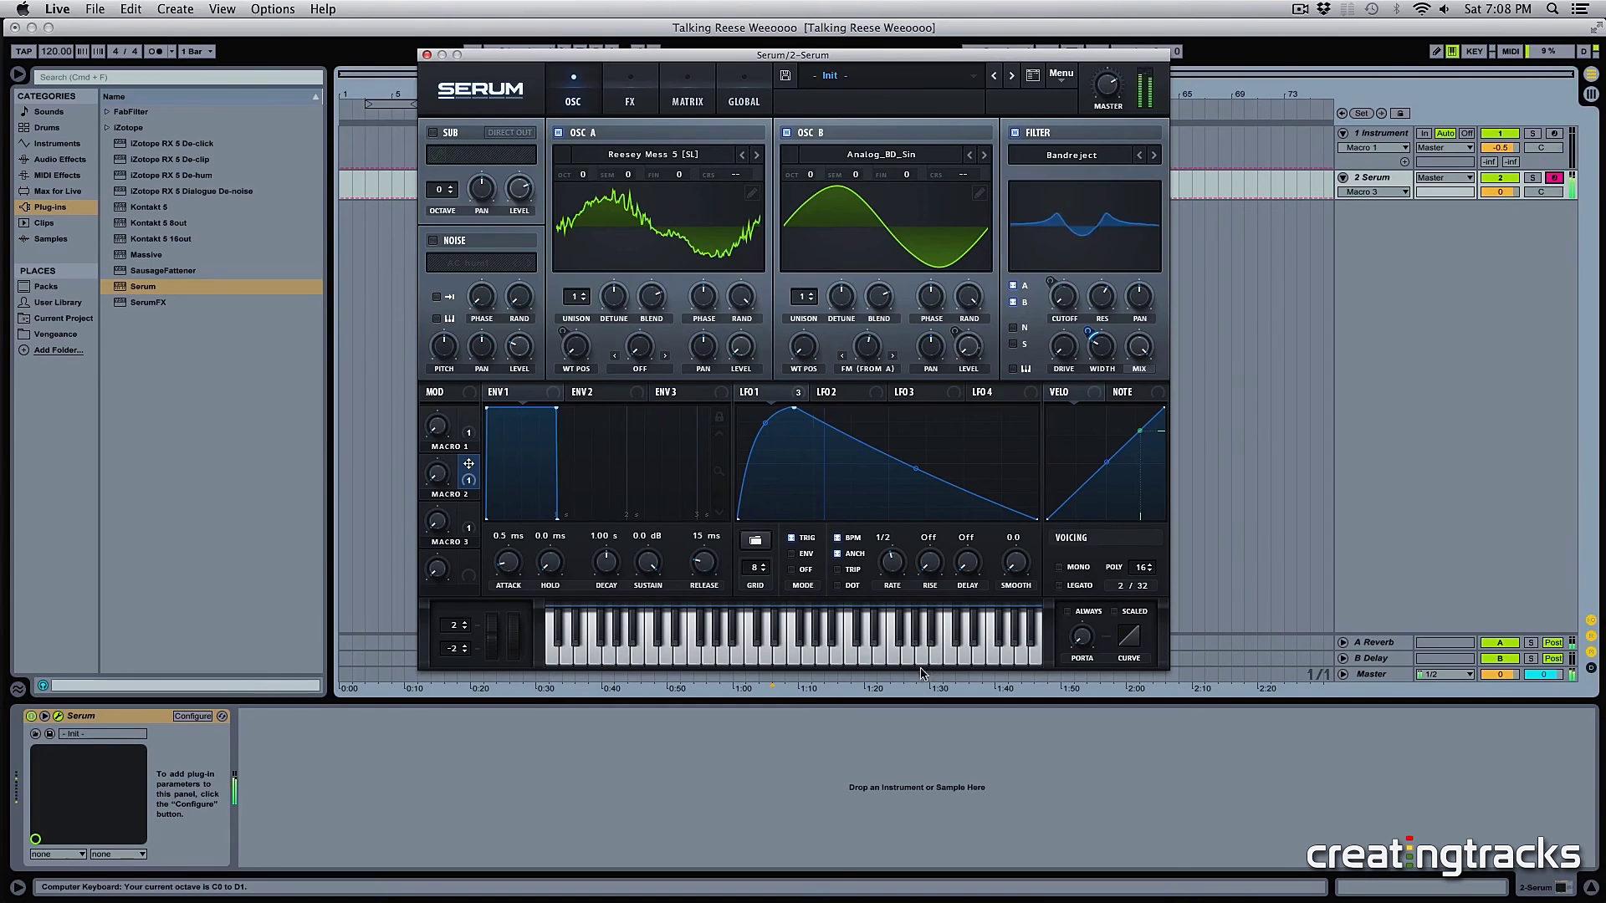
pyautogui.click(894, 665)
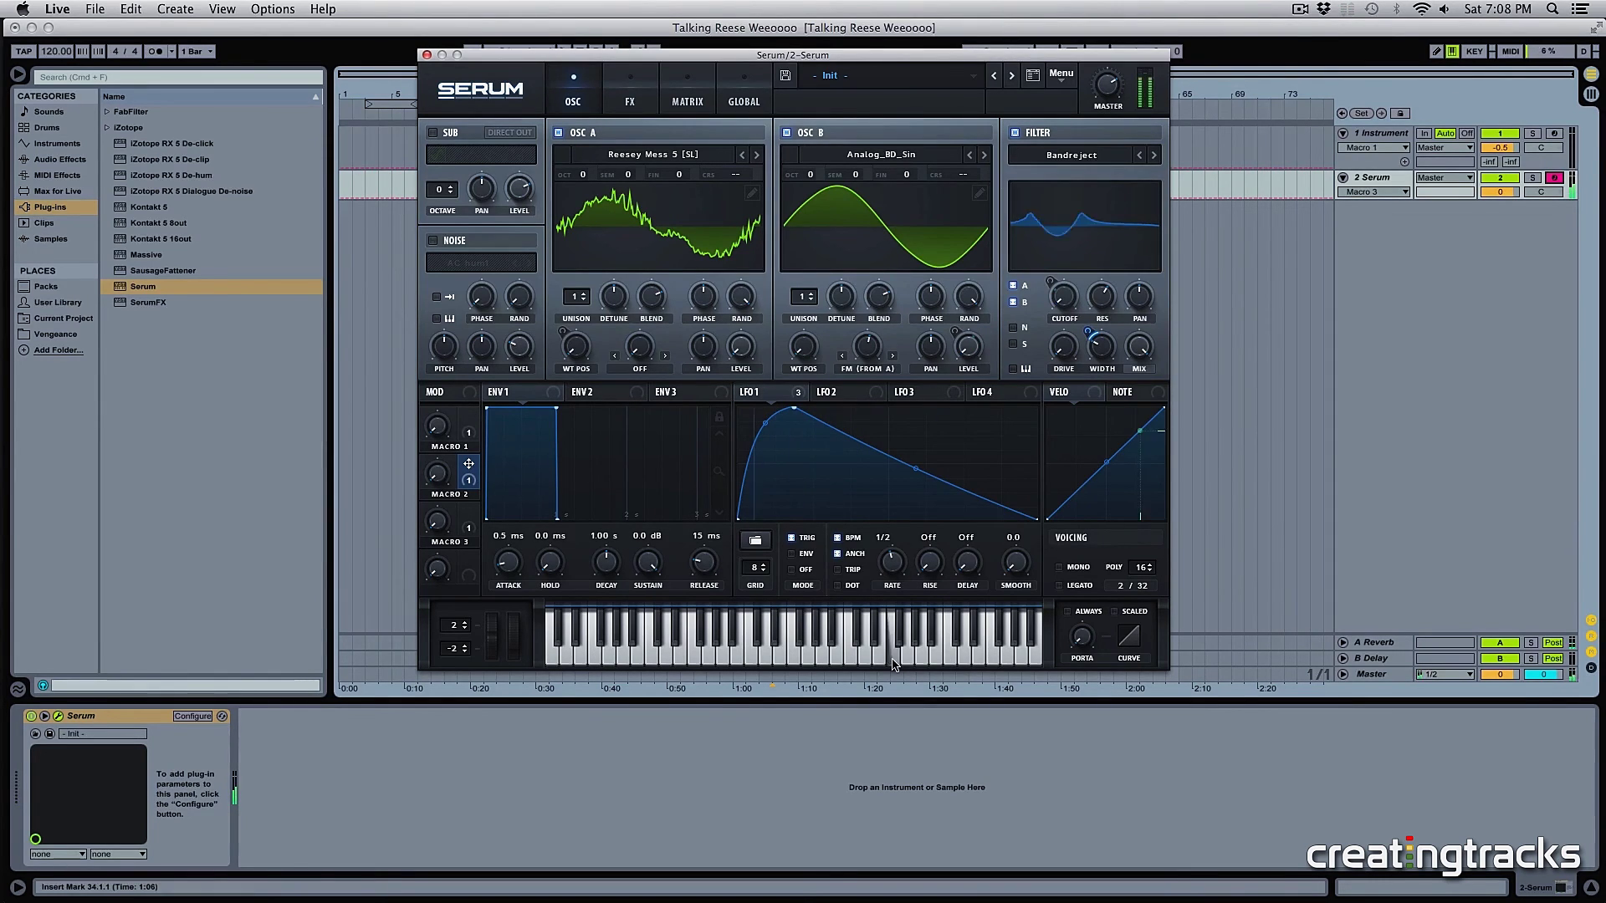
# Step: Assign macro 4 to LFO 1's rate with the rate set to bar, and test the macro before returning it to 0%
pyautogui.moveTo(469, 562)
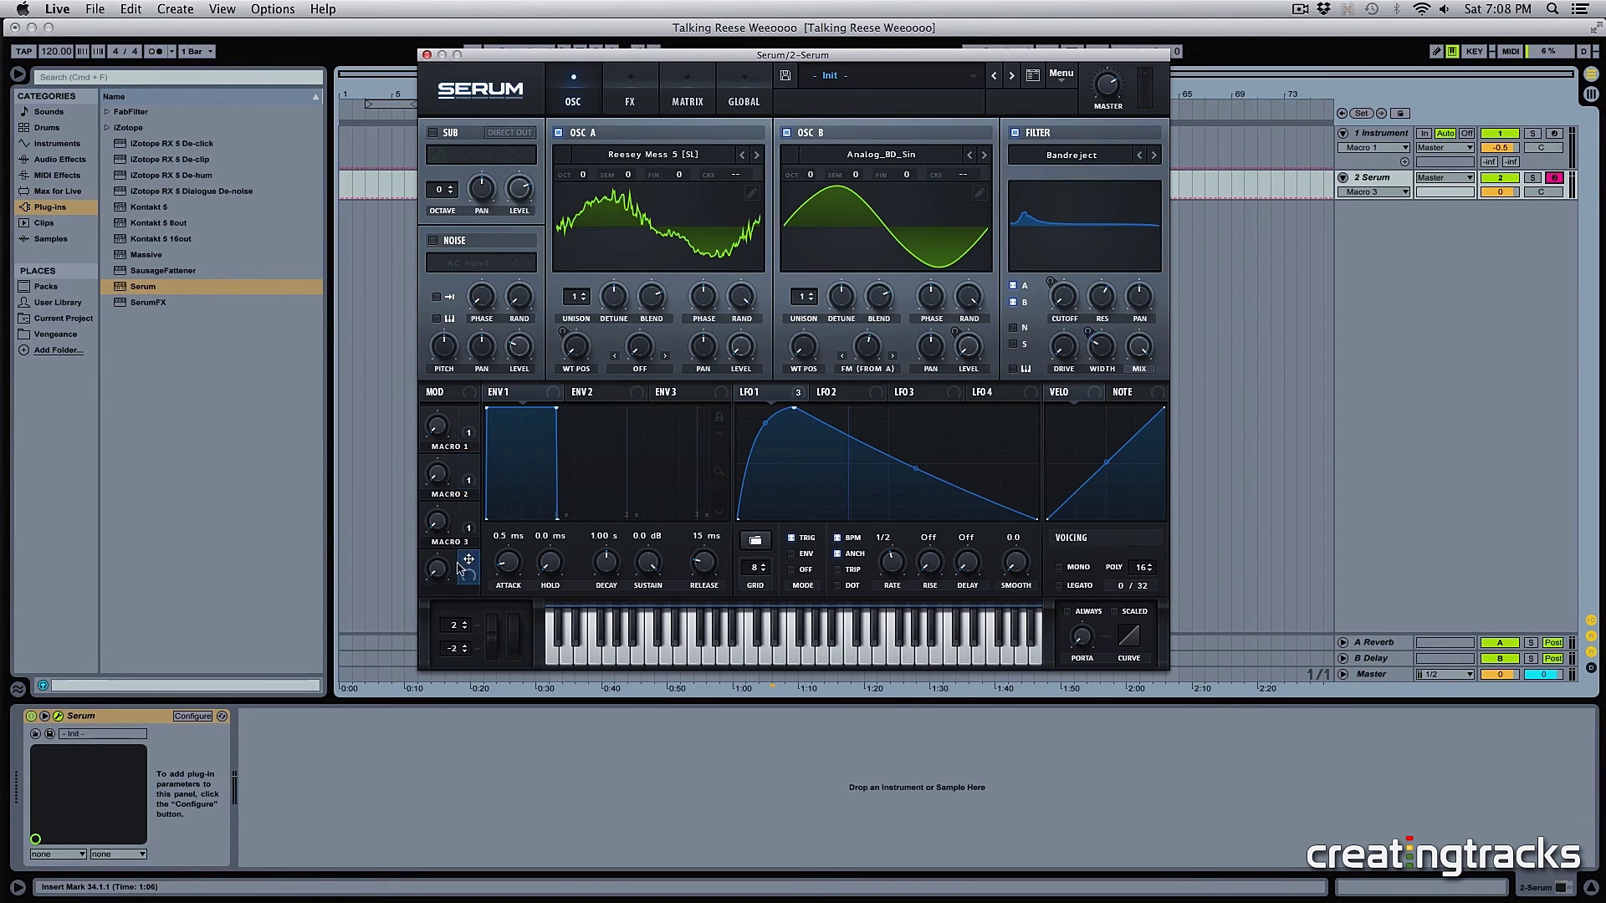
pyautogui.moveTo(469, 561); pyautogui.dragTo(884, 579)
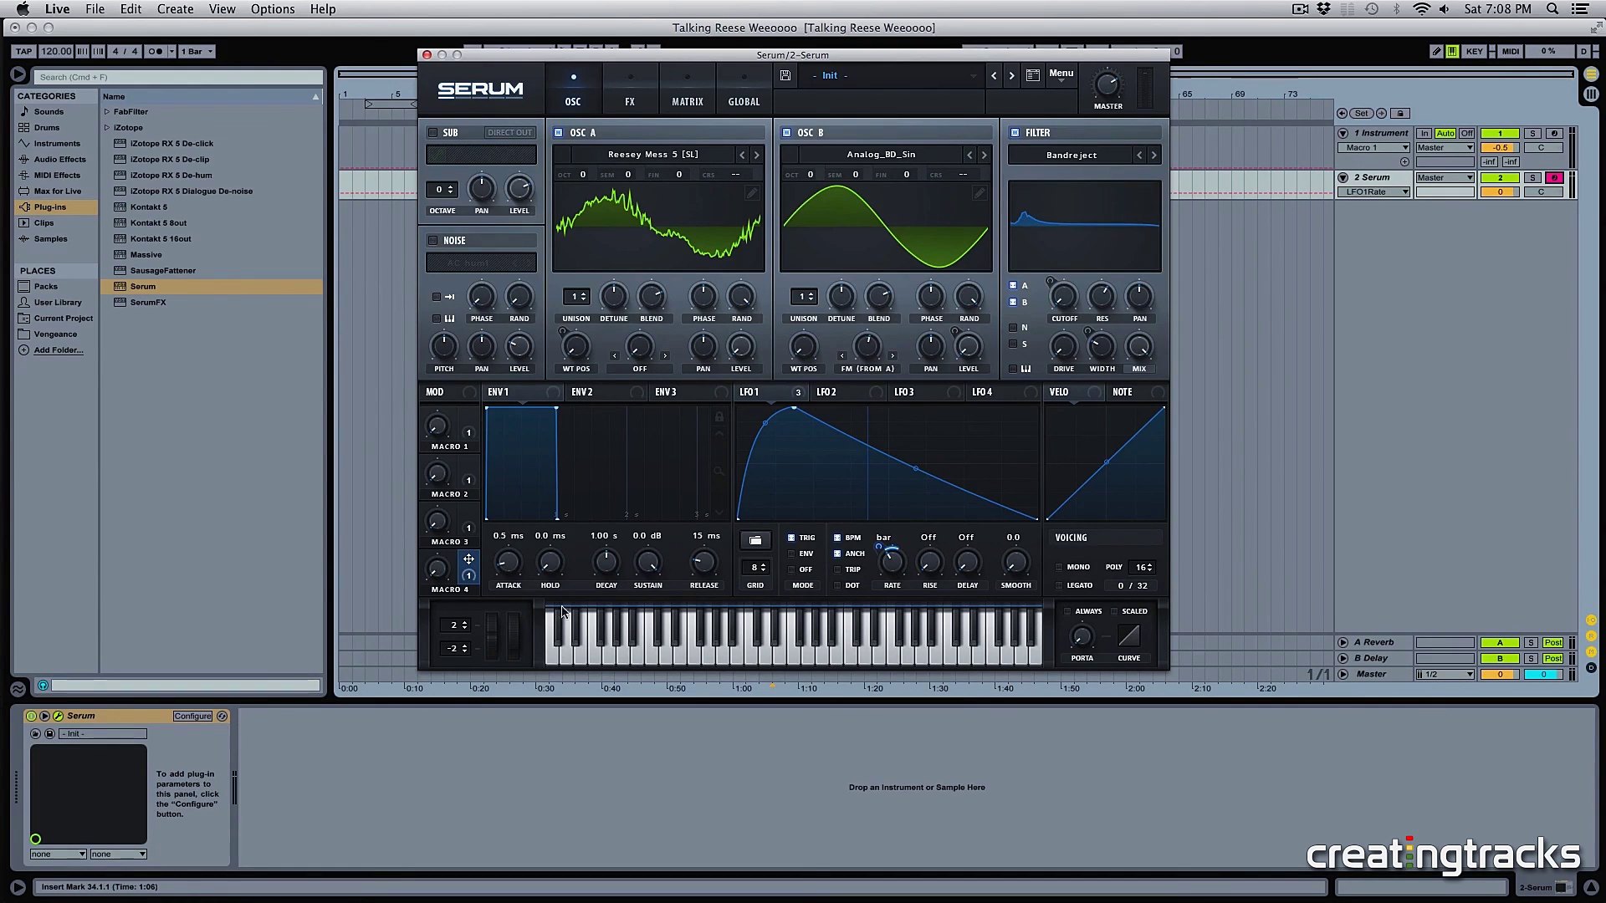
pyautogui.moveTo(439, 577); pyautogui.dragTo(442, 541)
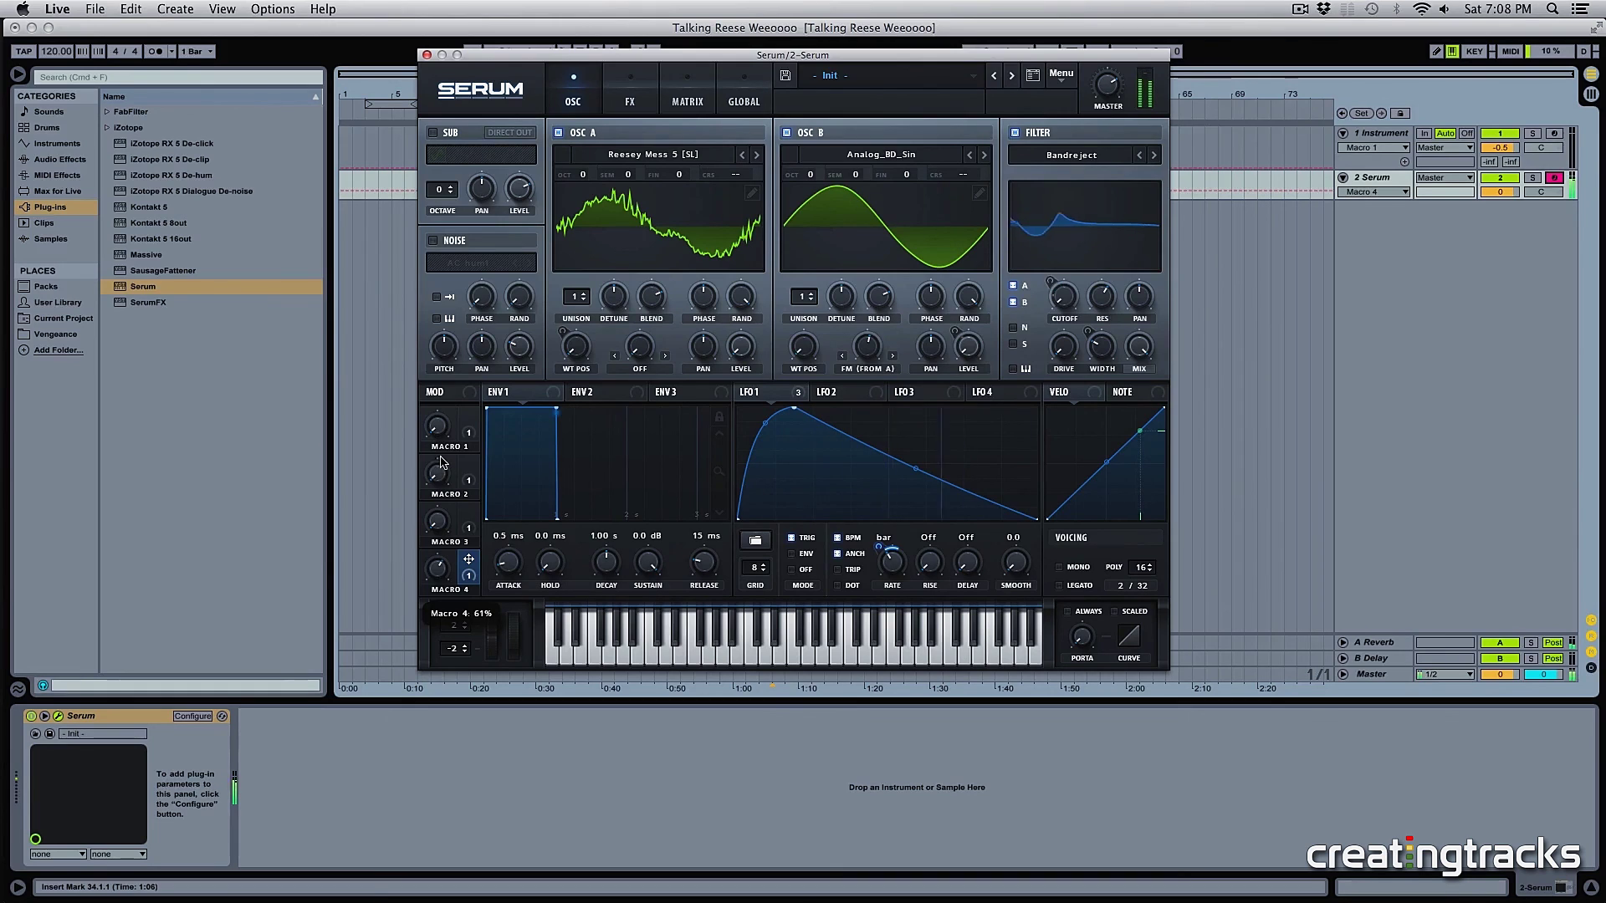
pyautogui.moveTo(442, 460); pyautogui.dragTo(450, 621)
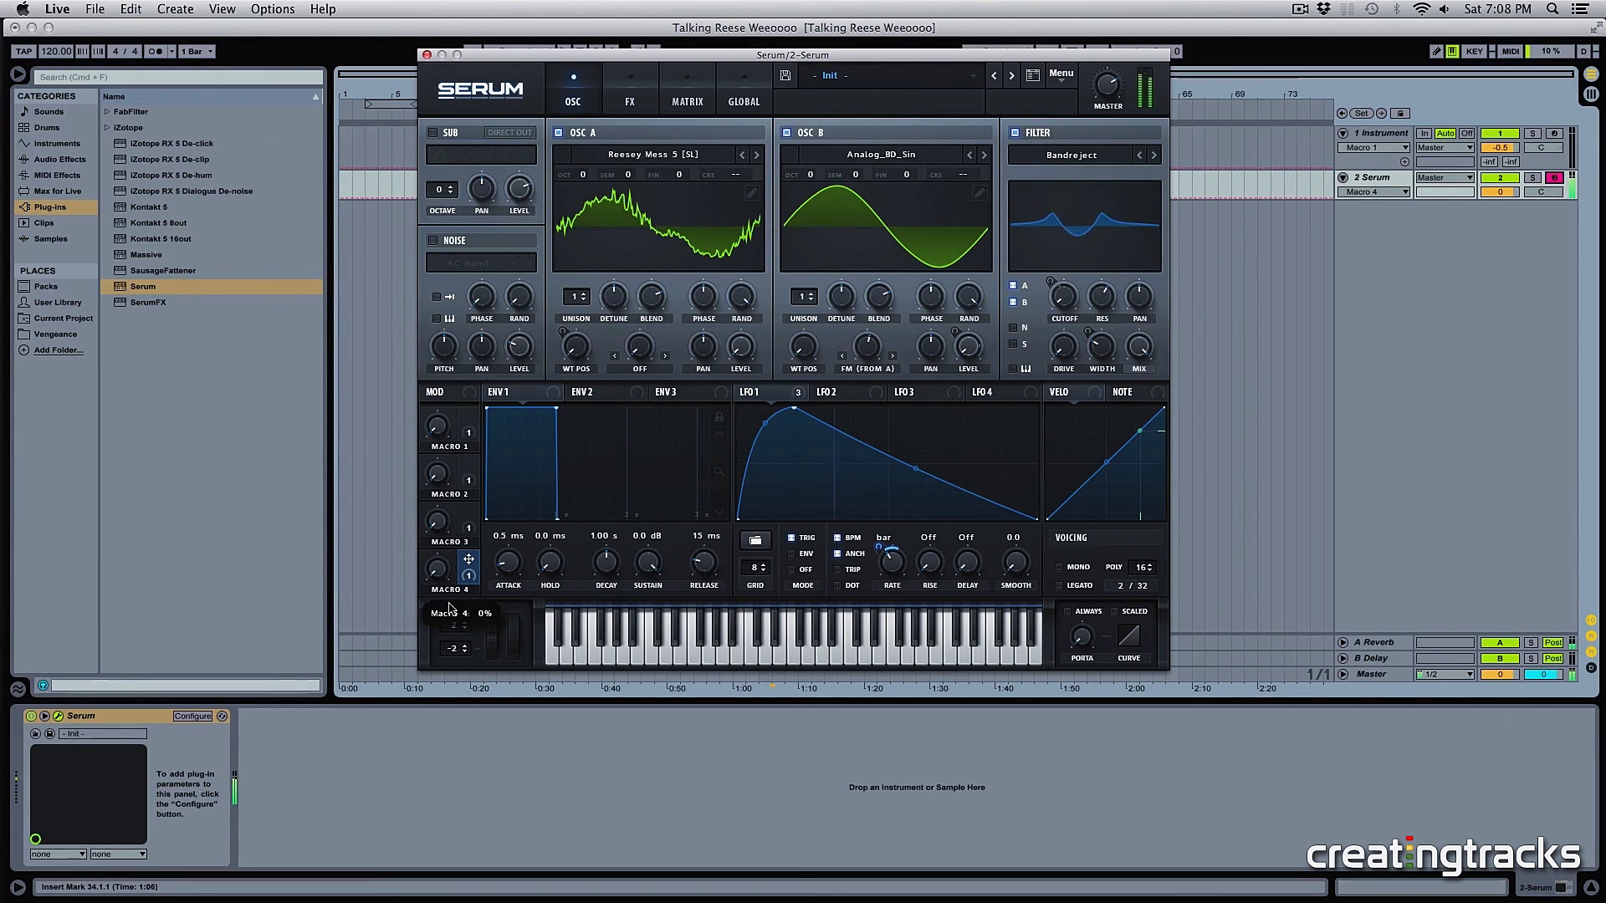
# Step: Assign macro 4 to oscillator A's wavetable position as well, and audition macros 4 and 3
pyautogui.moveTo(468, 558); pyautogui.dragTo(562, 346)
pyautogui.moveTo(436, 569); pyautogui.dragTo(468, 433)
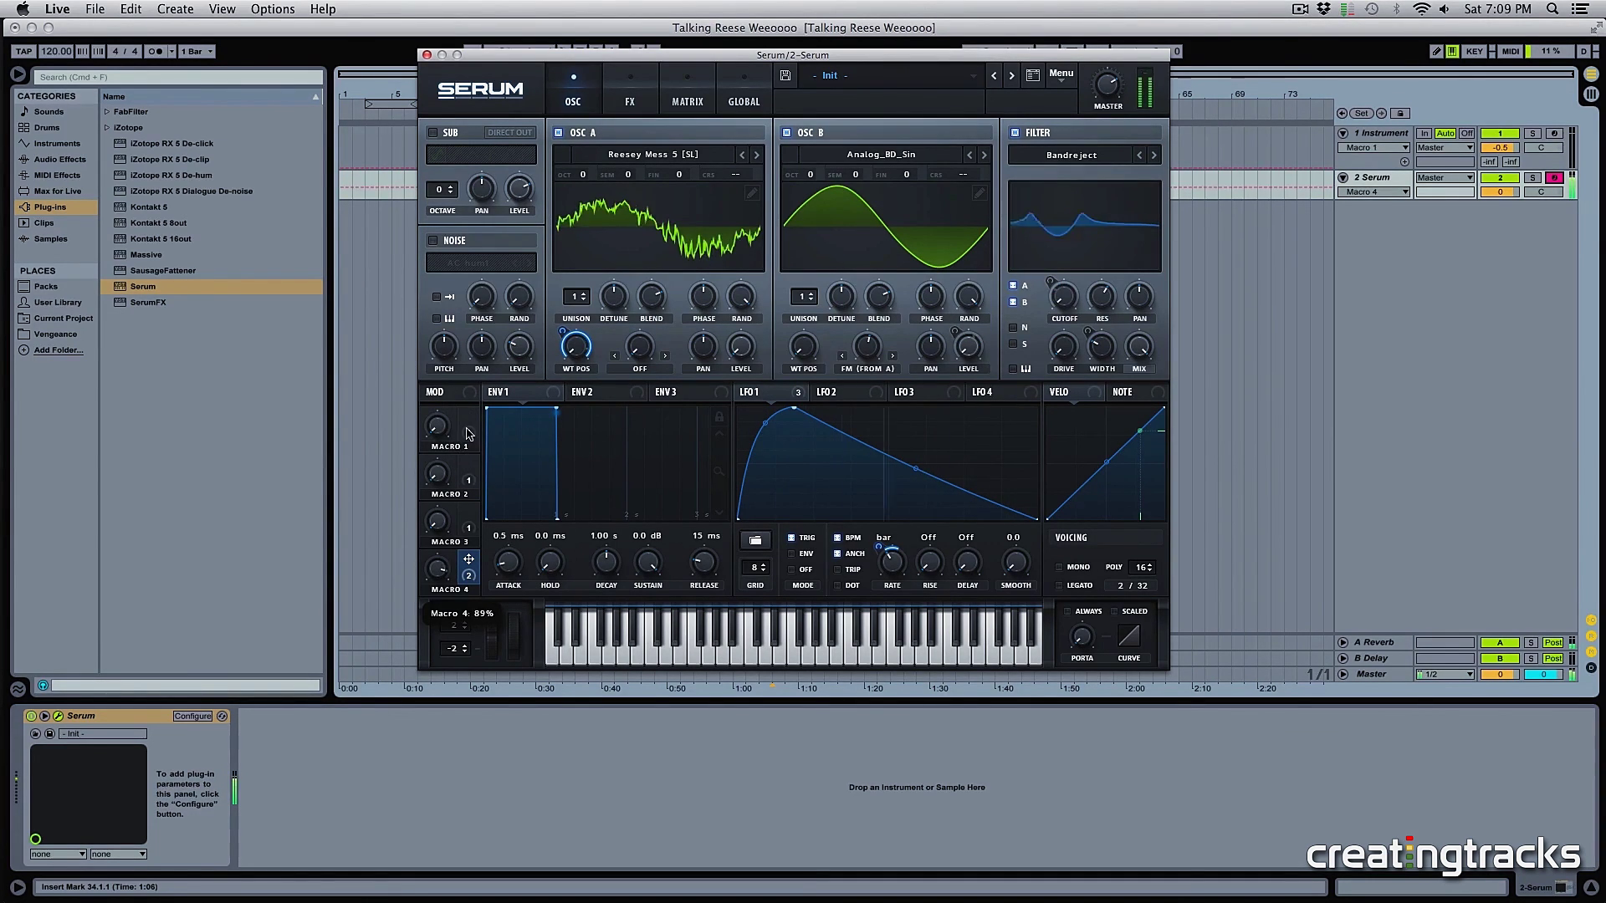
pyautogui.press('x')
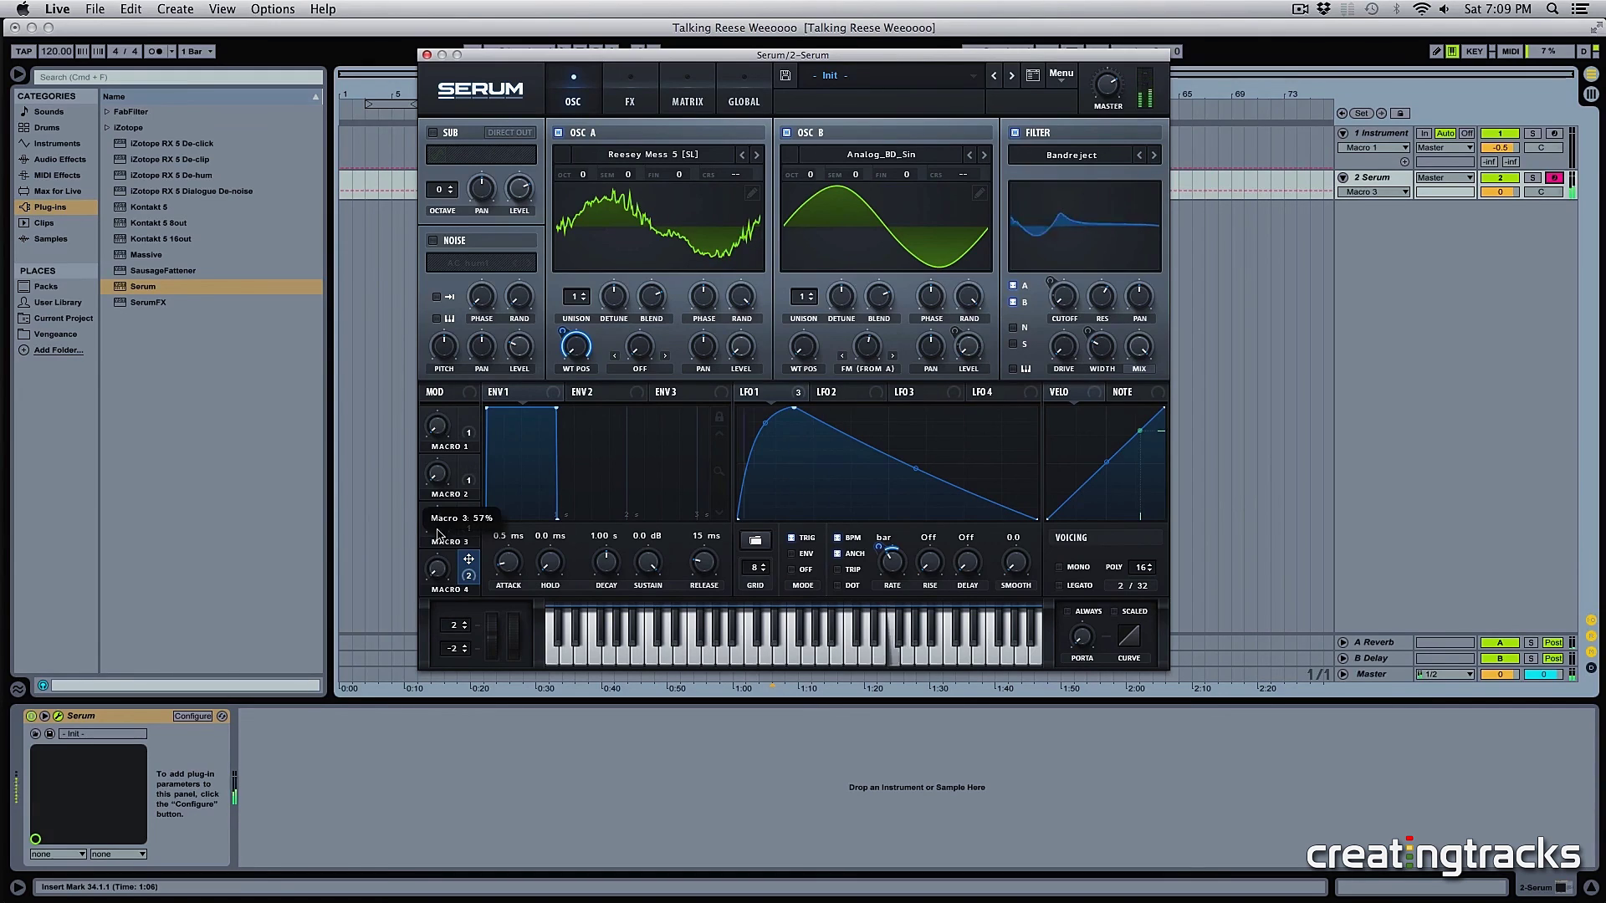
pyautogui.moveTo(436, 533); pyautogui.dragTo(433, 393)
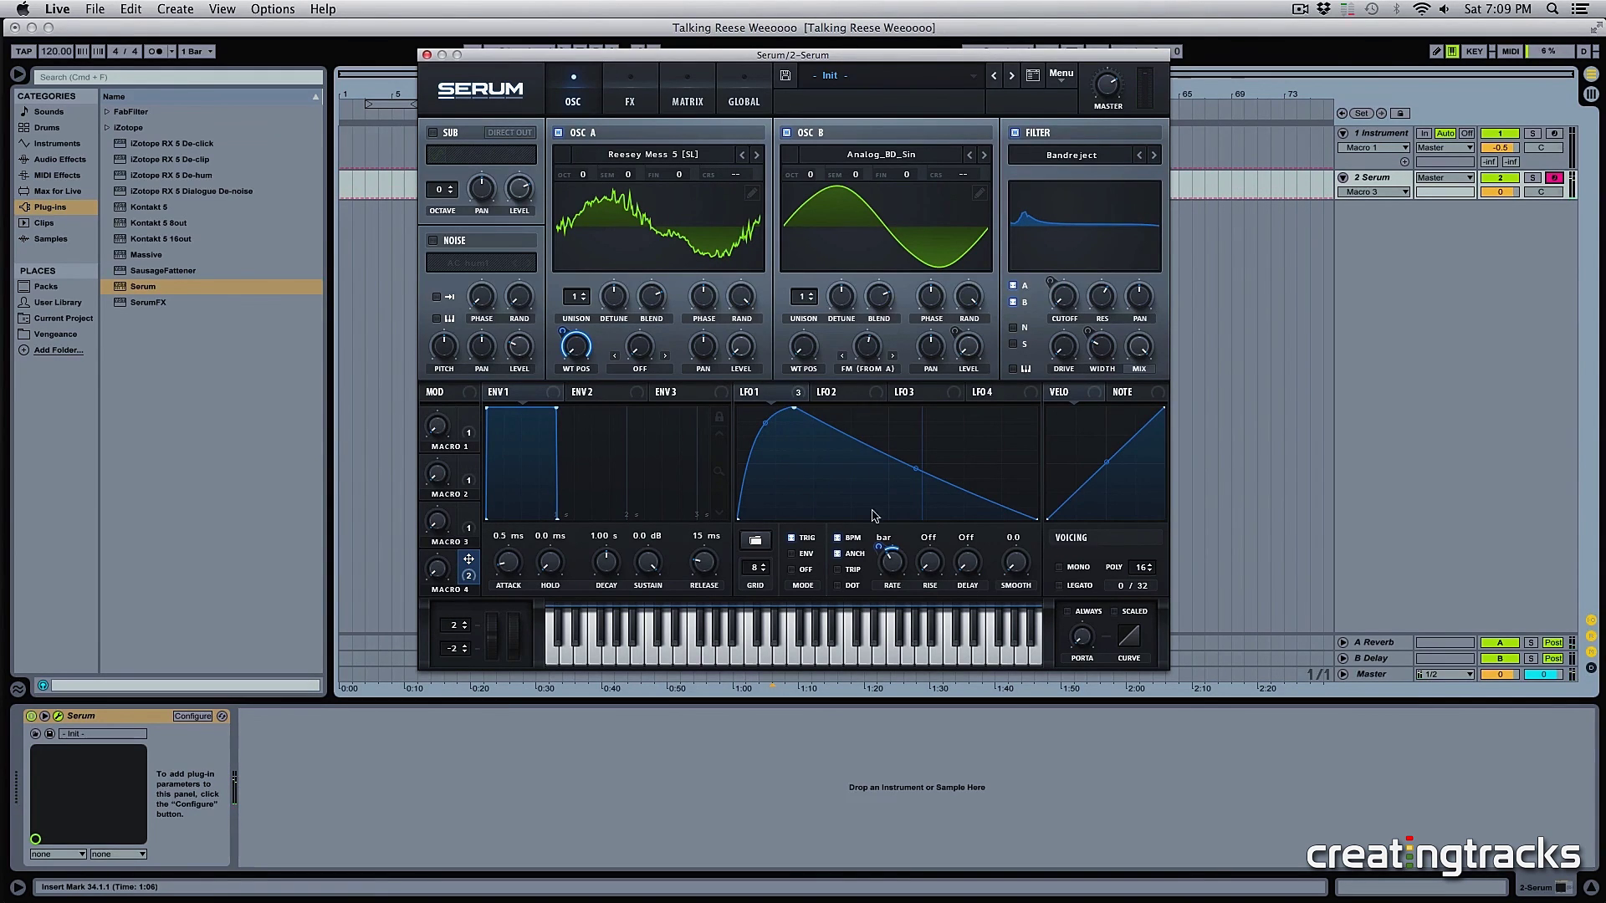